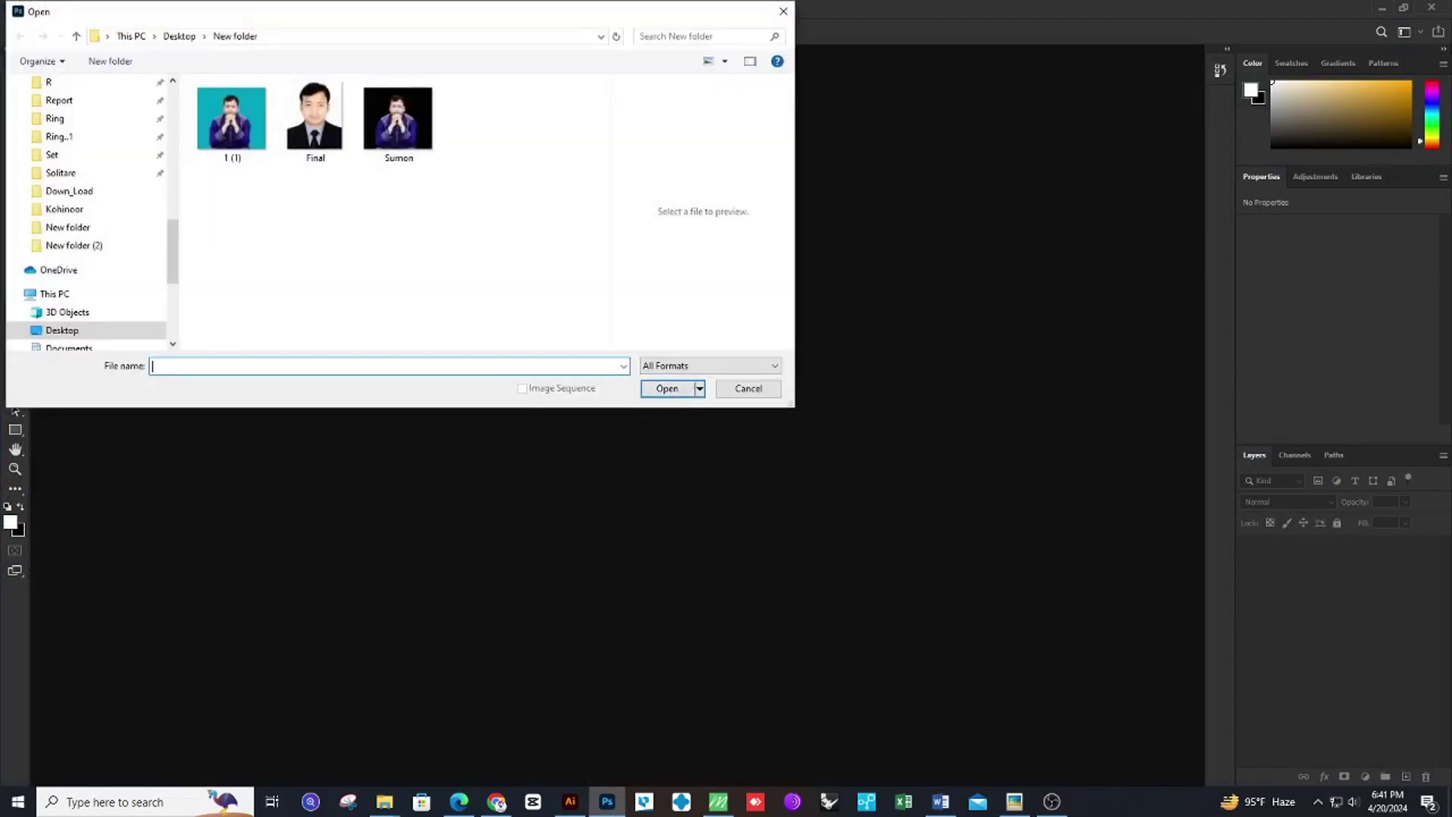
Open the portrait photo with the black background from the New folder on the desktop.
{"action": "left_click", "coordinate": [402, 122]}
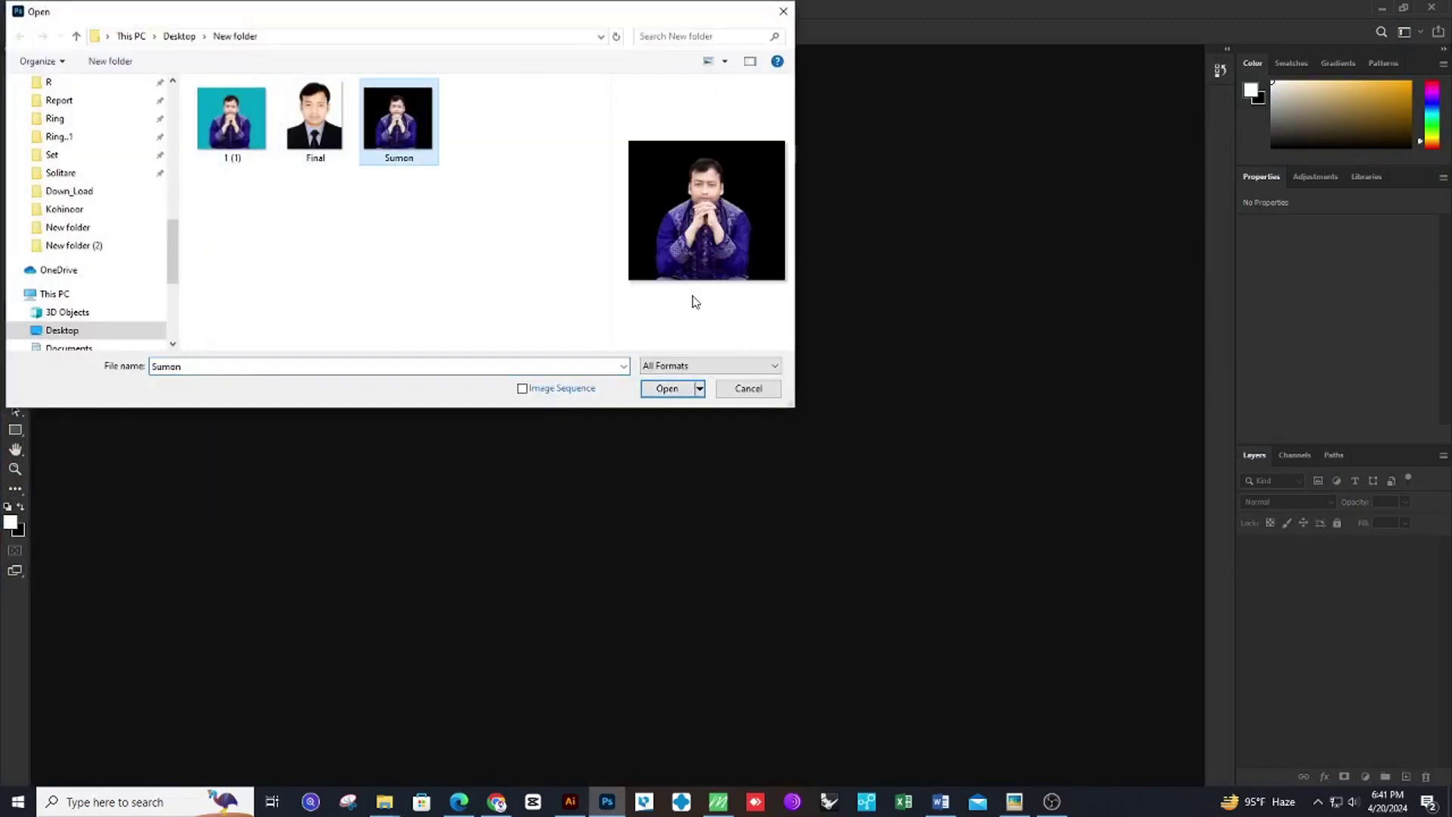
{"action": "left_click", "coordinate": [667, 390]}
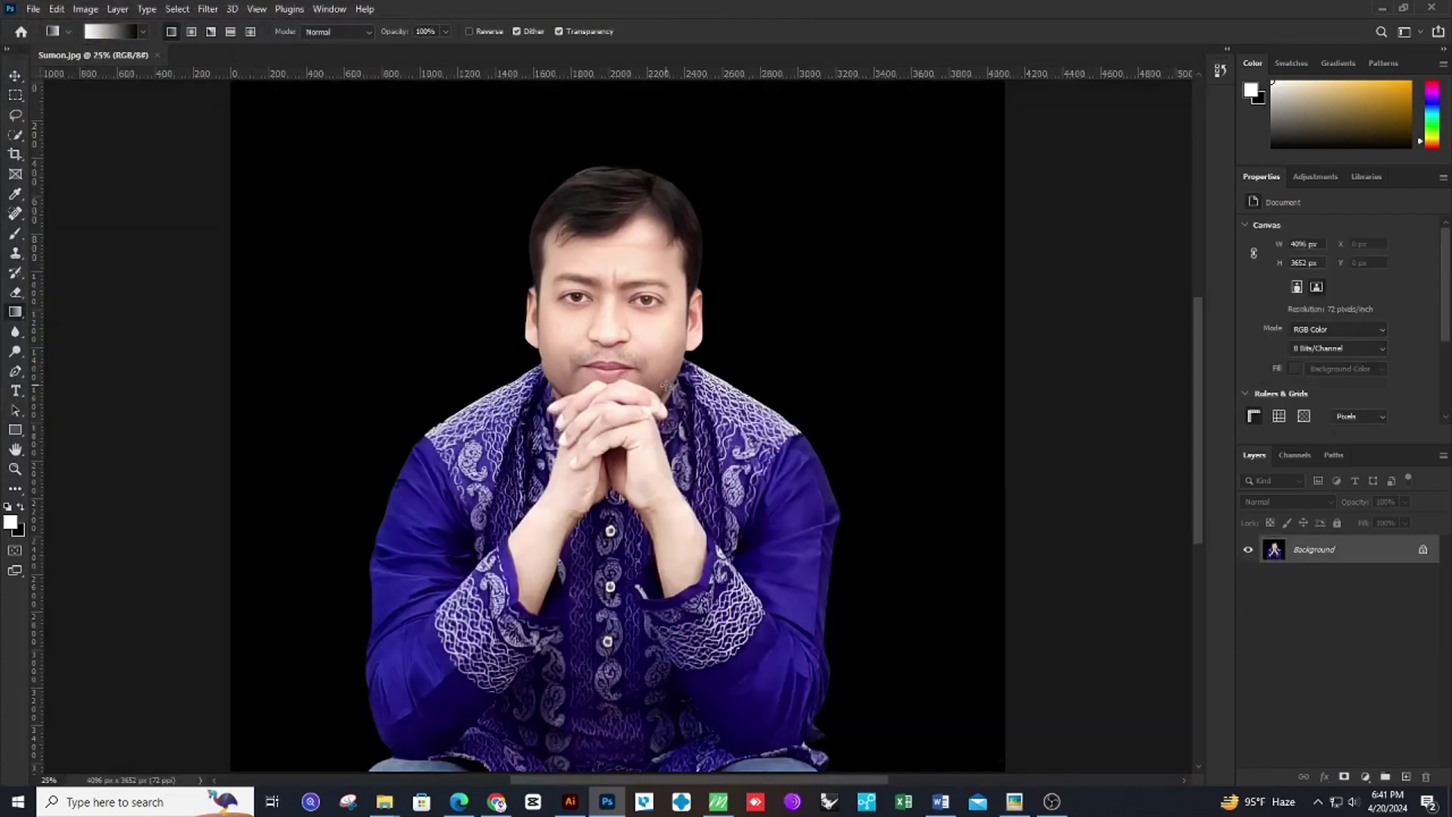
{"action": "scroll", "coordinate": [671, 363], "scroll_direction": "down", "scroll_amount": 1}
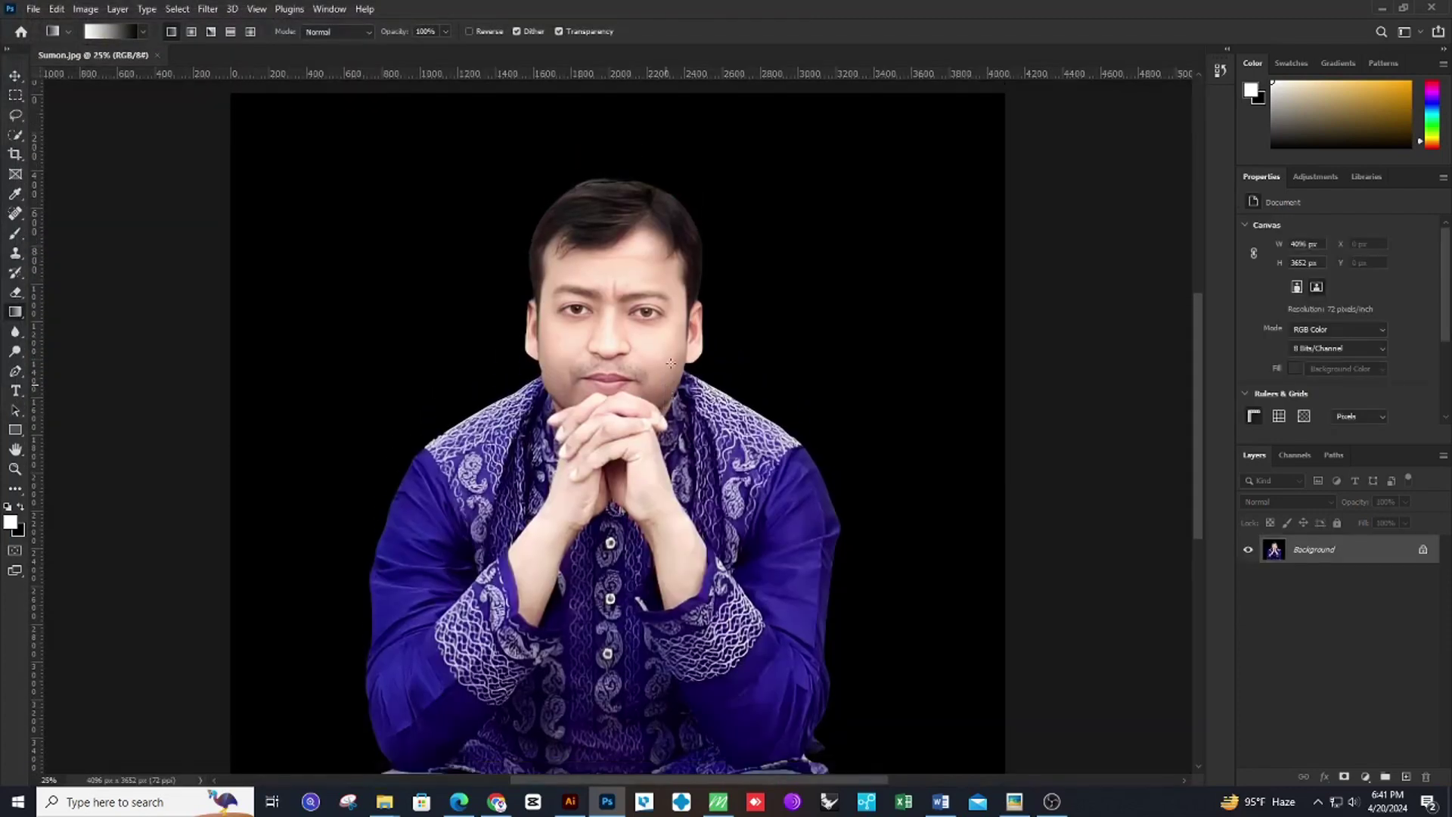
{"action": "scroll", "coordinate": [673, 333], "scroll_direction": "up", "scroll_amount": 1}
{"action": "scroll", "coordinate": [671, 330], "scroll_direction": "down", "scroll_amount": 1}
Switch to the Move tool and unlock the Background layer to make it a regular editable layer.
{"action": "left_click", "coordinate": [15, 76]}
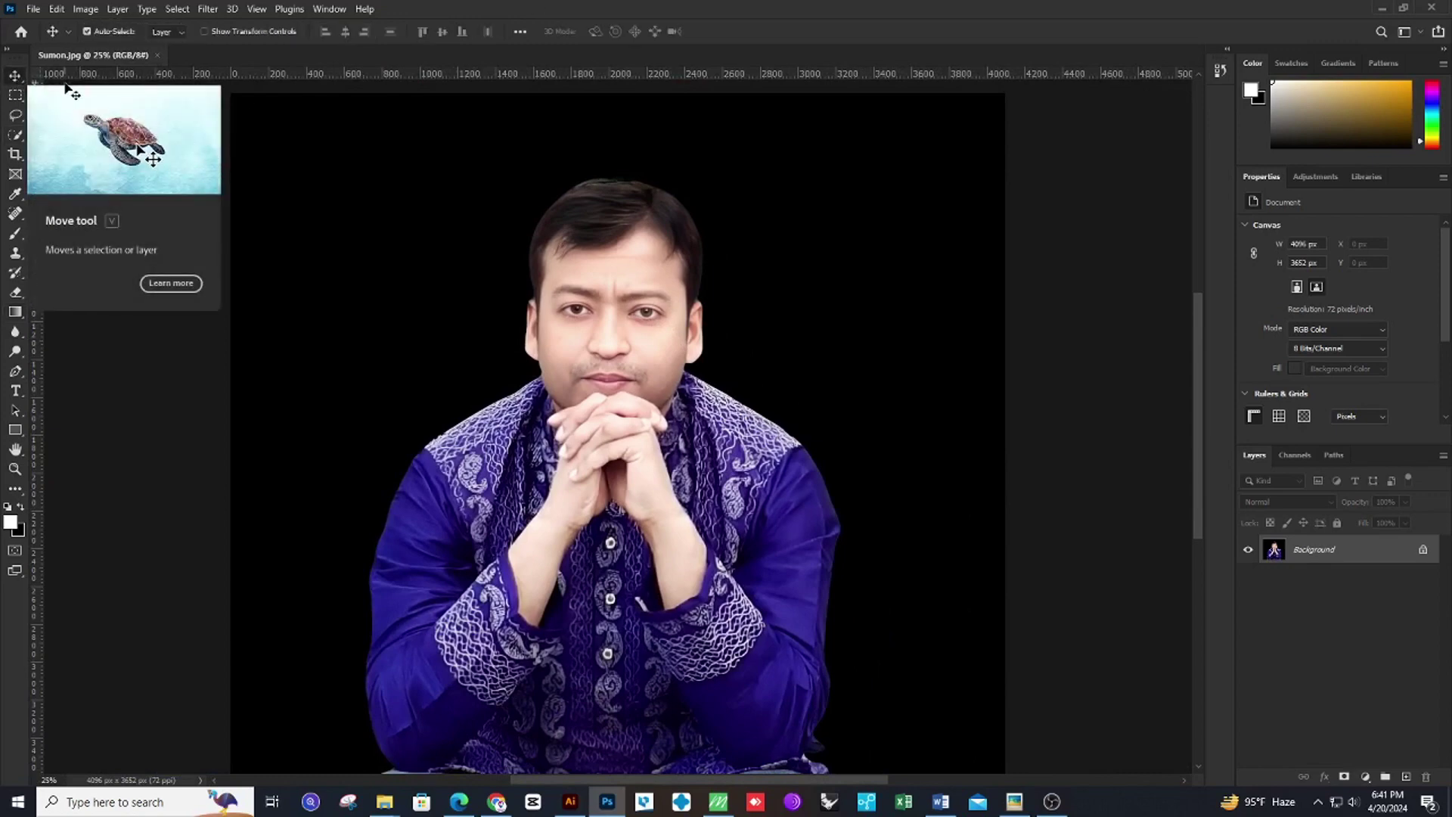
{"action": "left_click", "coordinate": [1423, 552]}
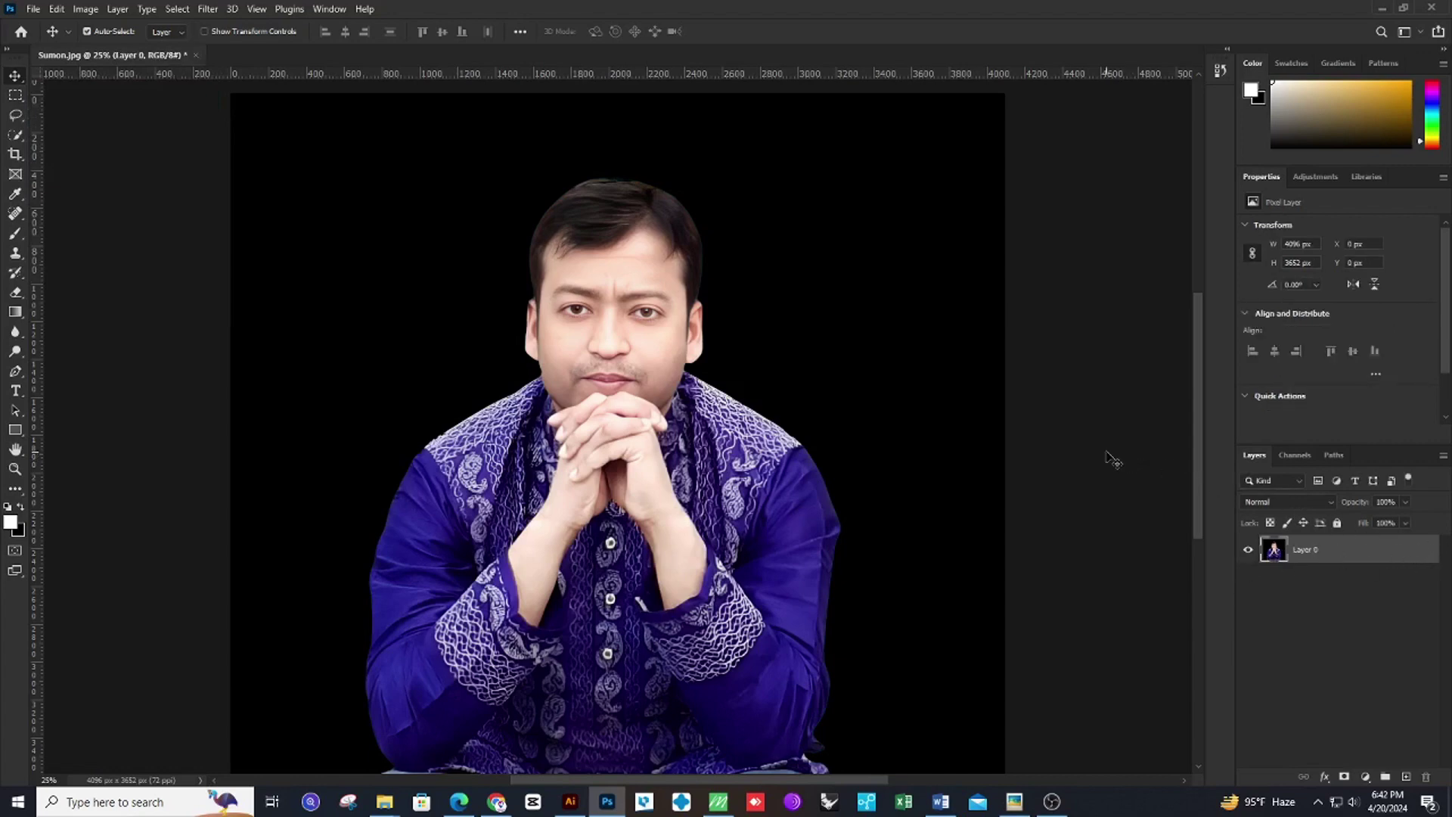
{"action": "scroll", "coordinate": [927, 415], "scroll_direction": "down", "scroll_amount": 1}
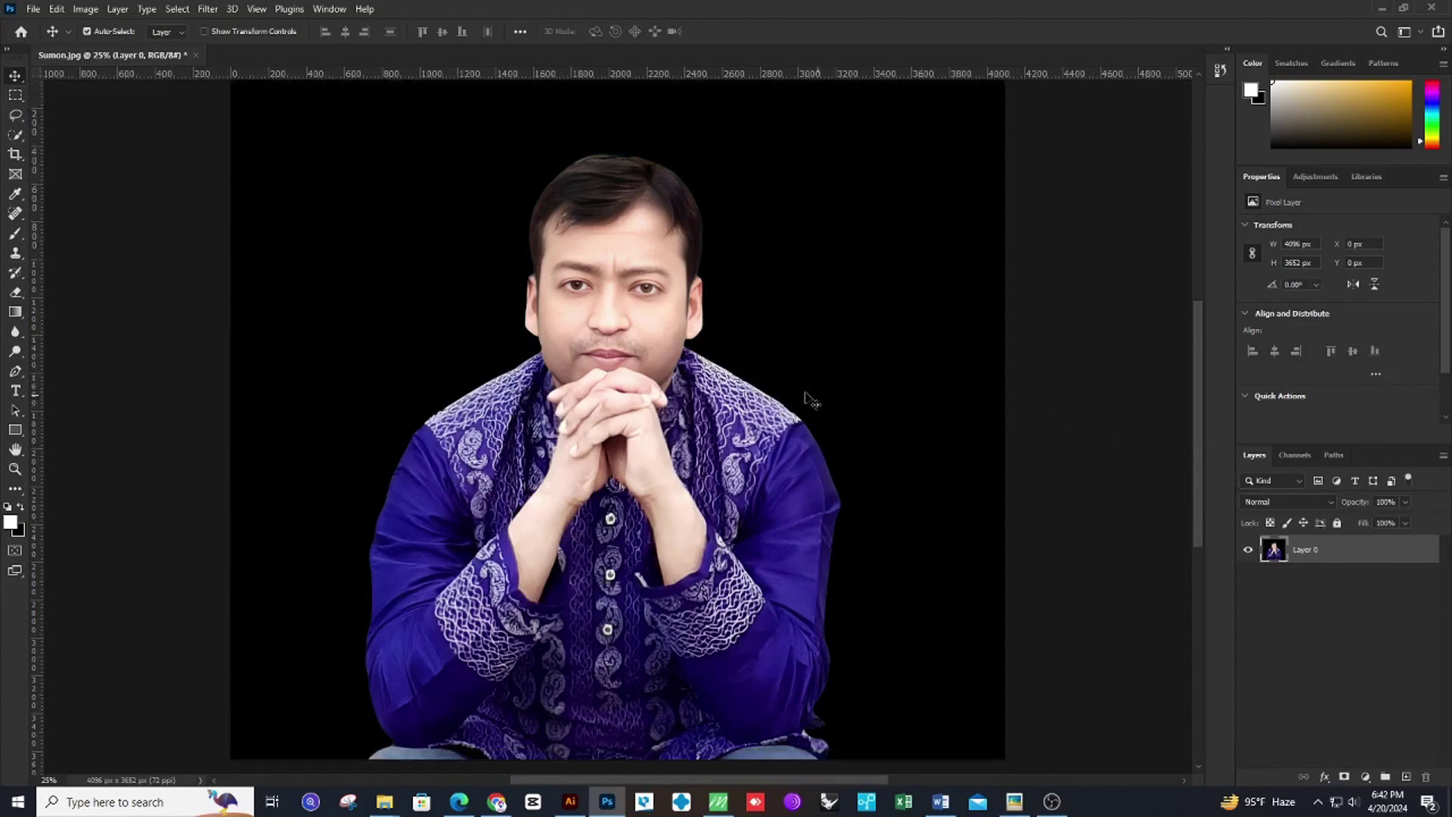
Select the seated man automatically with the Subject command and inspect the selection outline along his edges.
{"action": "left_click", "coordinate": [179, 9]}
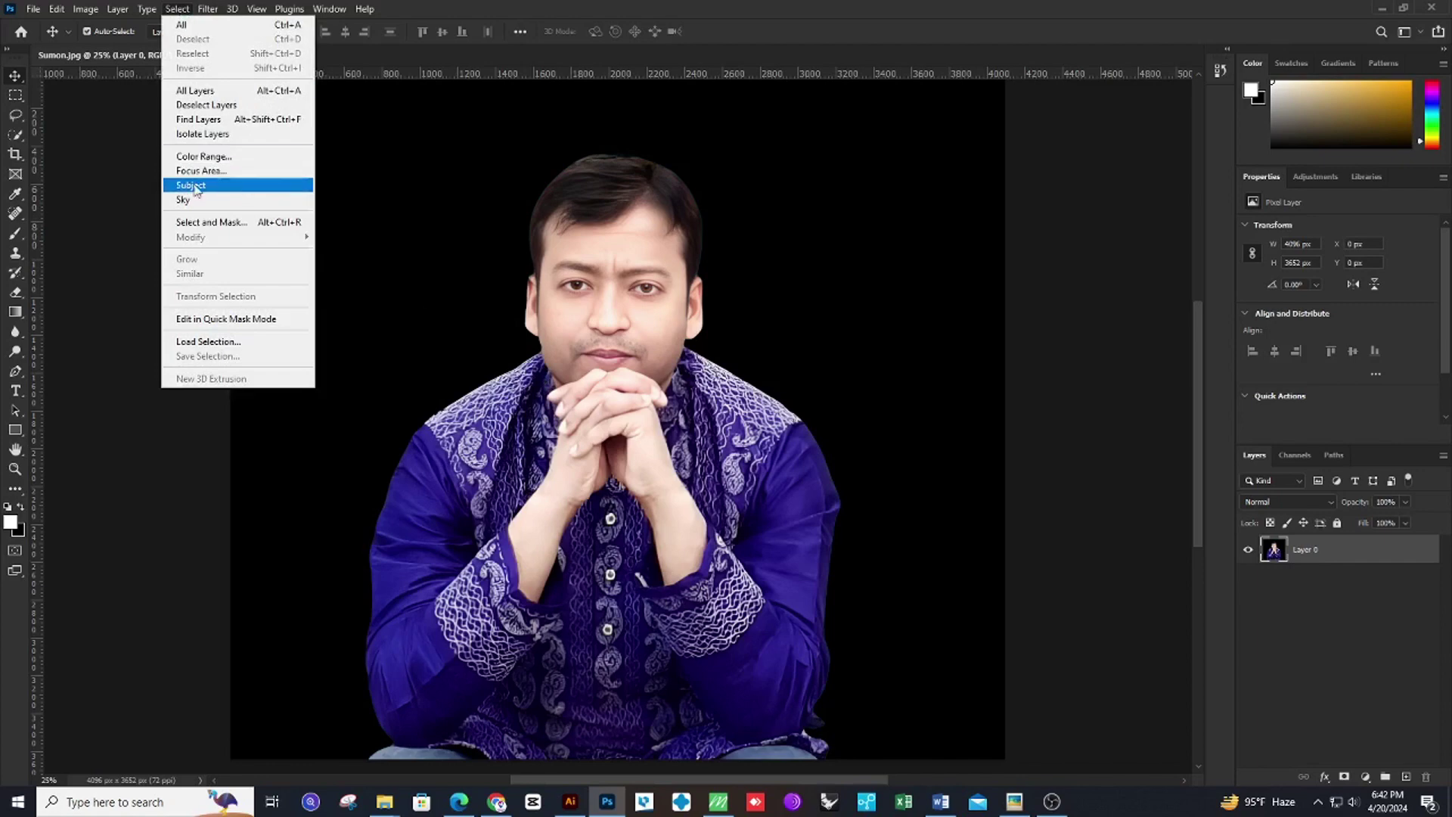
{"action": "left_click", "coordinate": [240, 189]}
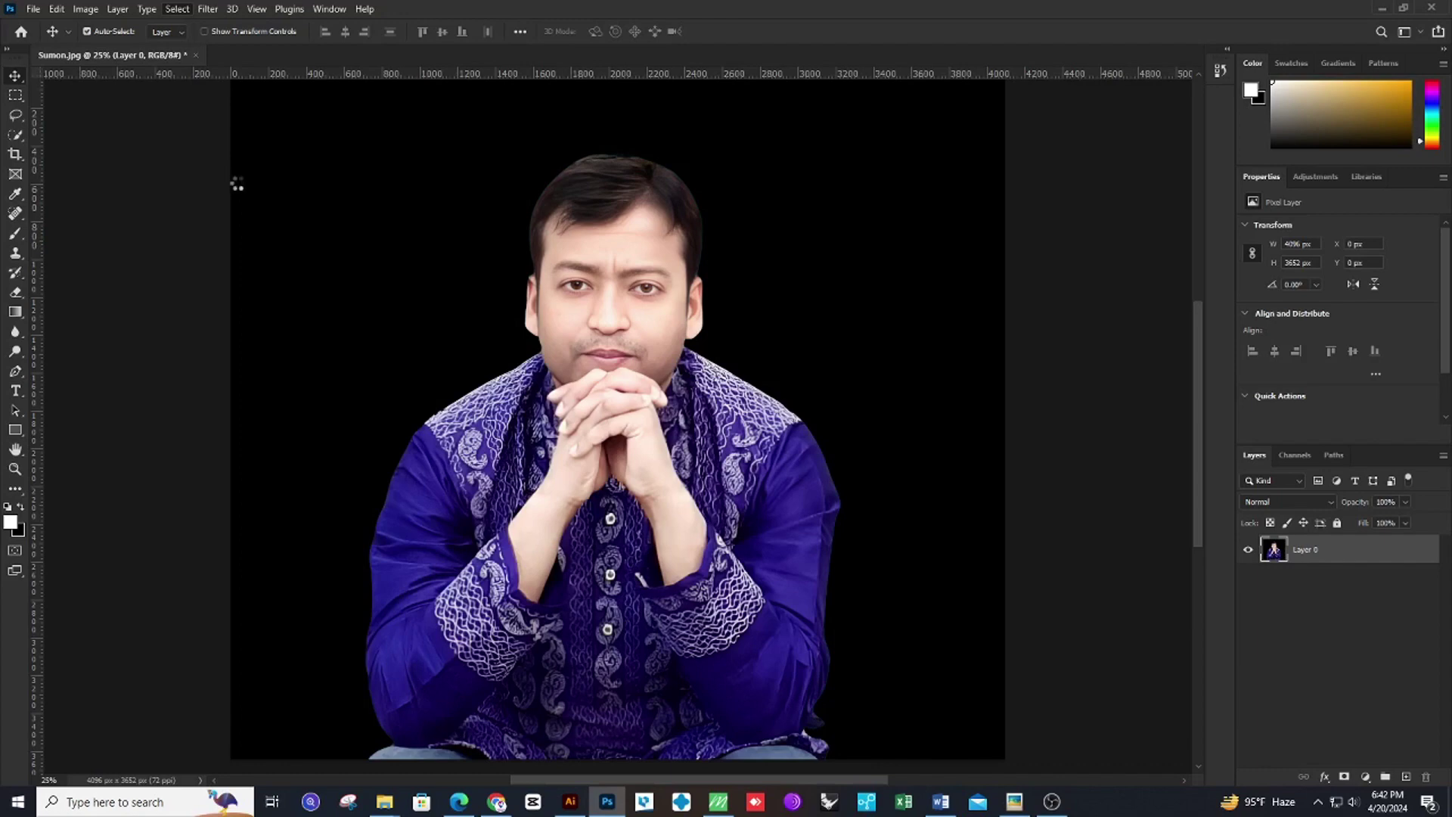
{"action": "scroll", "coordinate": [401, 327], "scroll_direction": "down", "scroll_amount": 1}
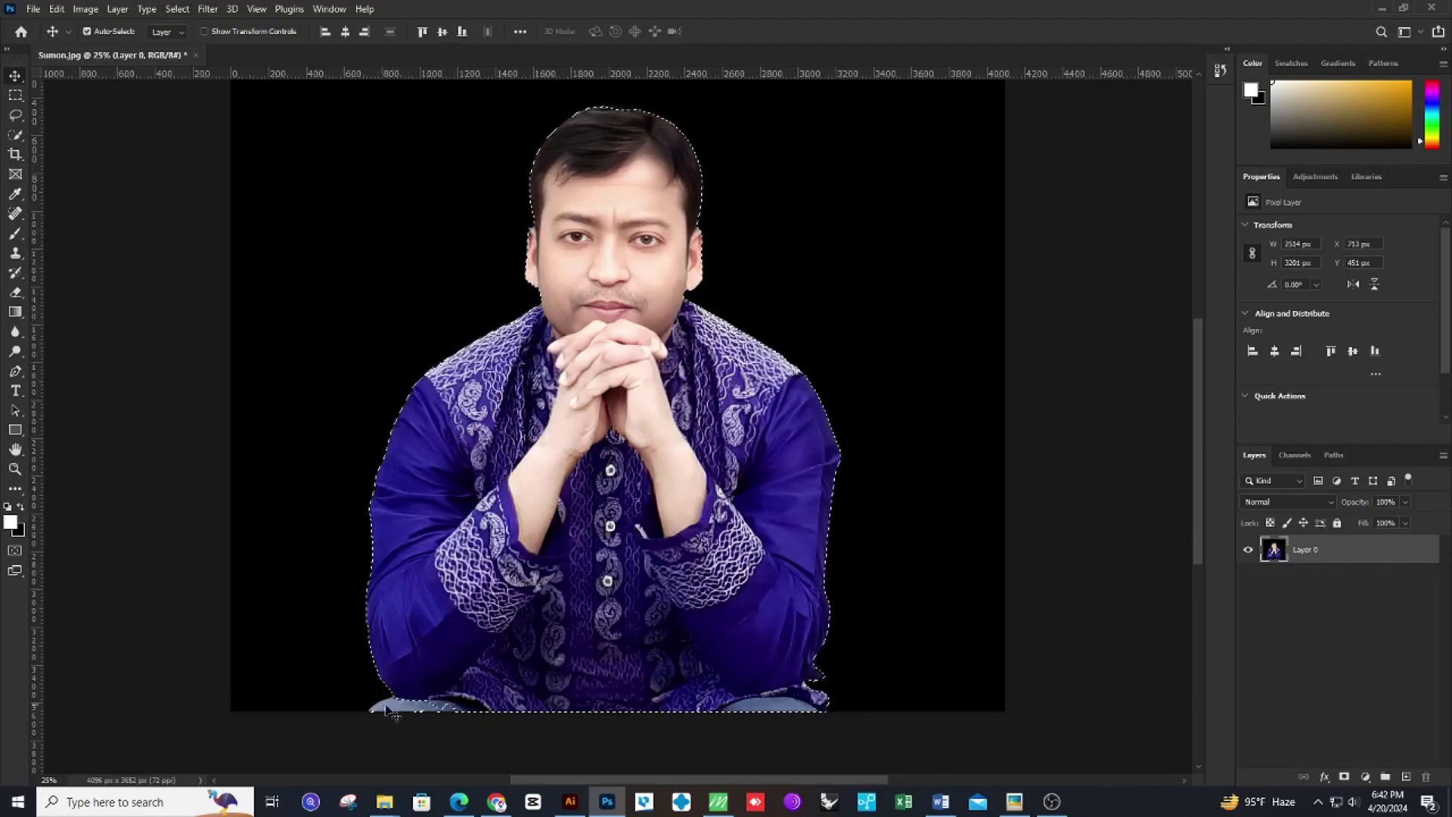
{"action": "scroll", "coordinate": [632, 553], "scroll_direction": "up", "scroll_amount": 1}
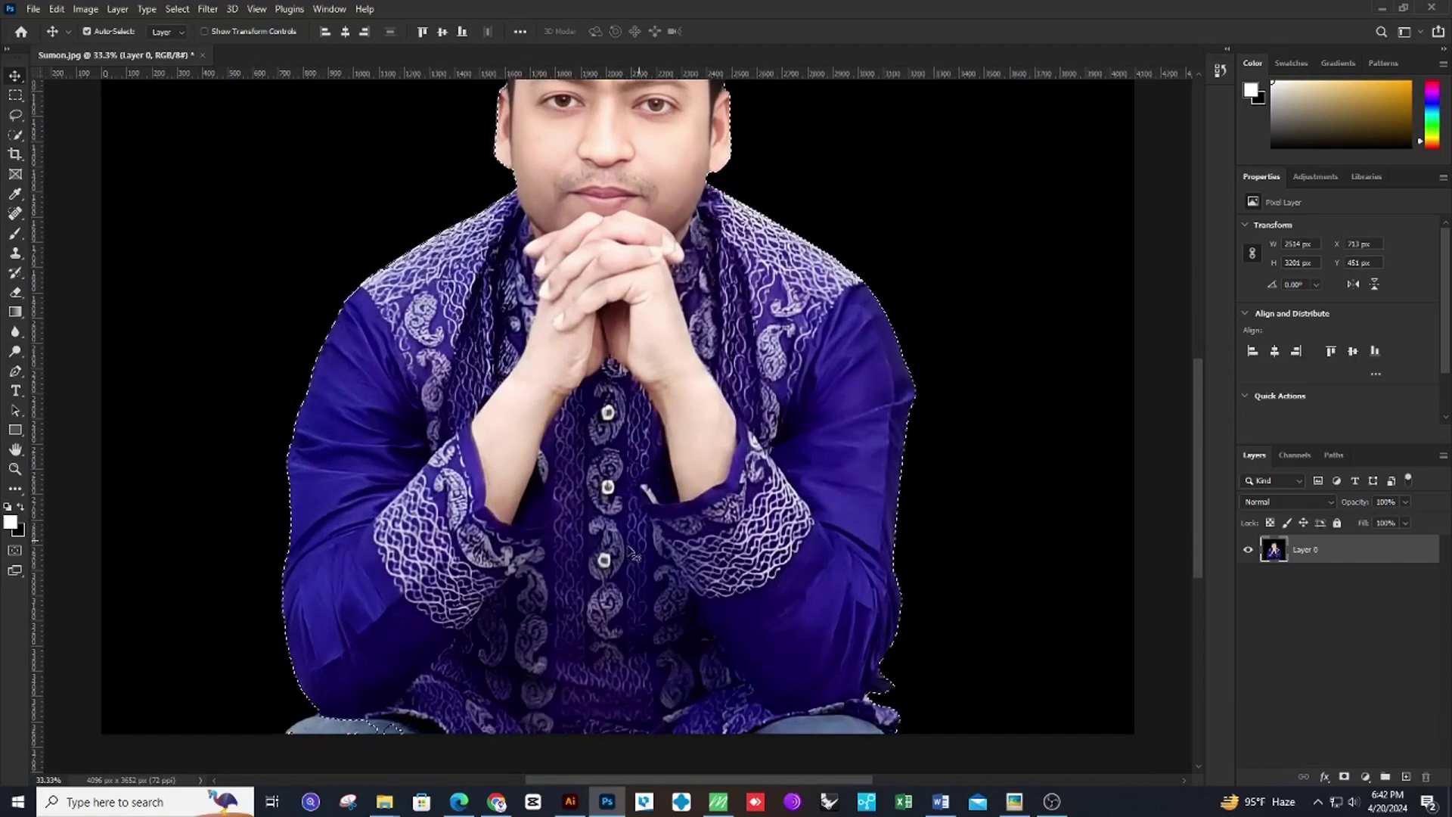
{"action": "scroll", "coordinate": [632, 552], "scroll_direction": "down", "scroll_amount": 3}
{"action": "key", "text": "ctrl+minus"}
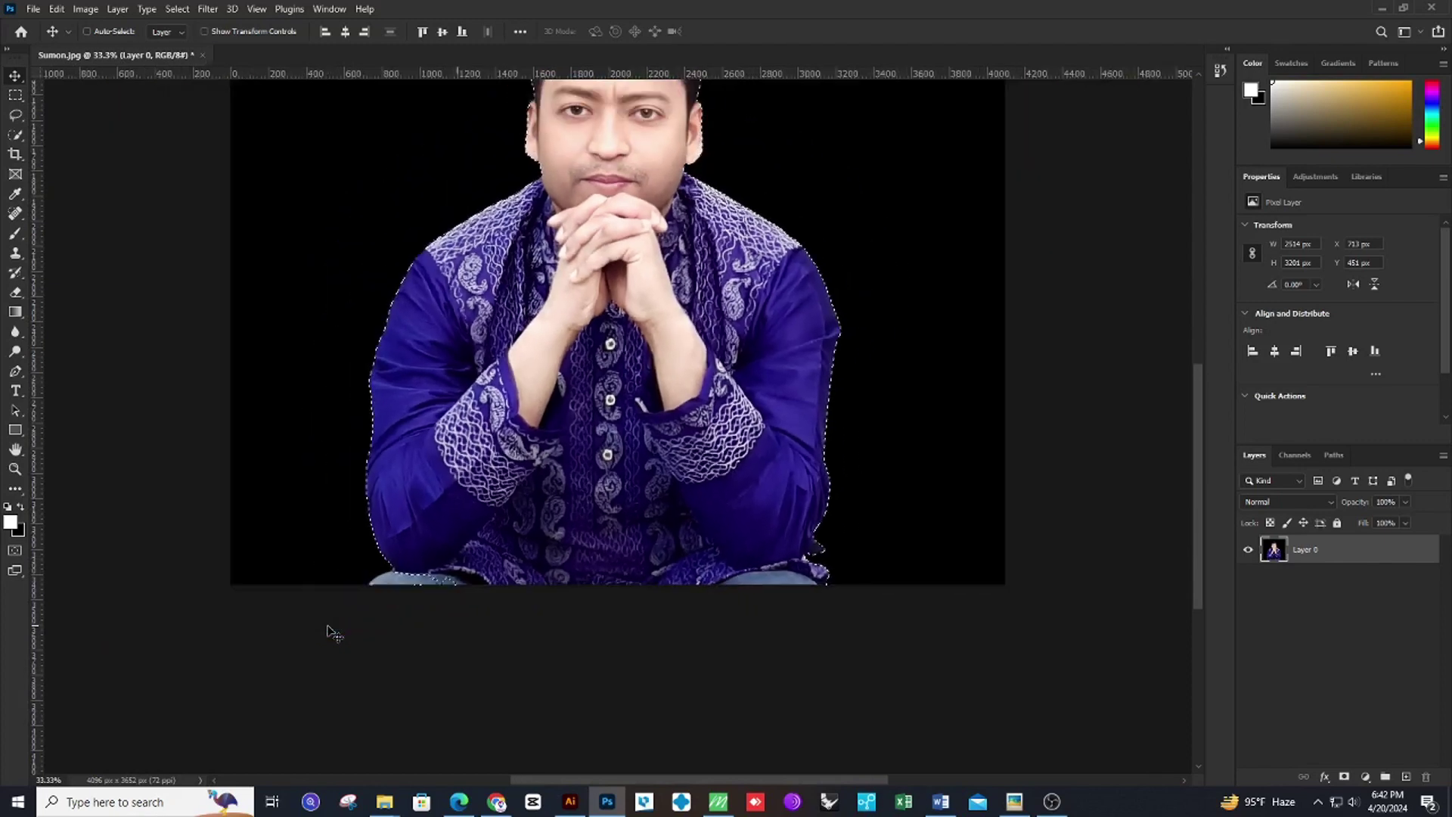
{"action": "scroll", "coordinate": [514, 624], "scroll_direction": "up", "scroll_amount": 3}
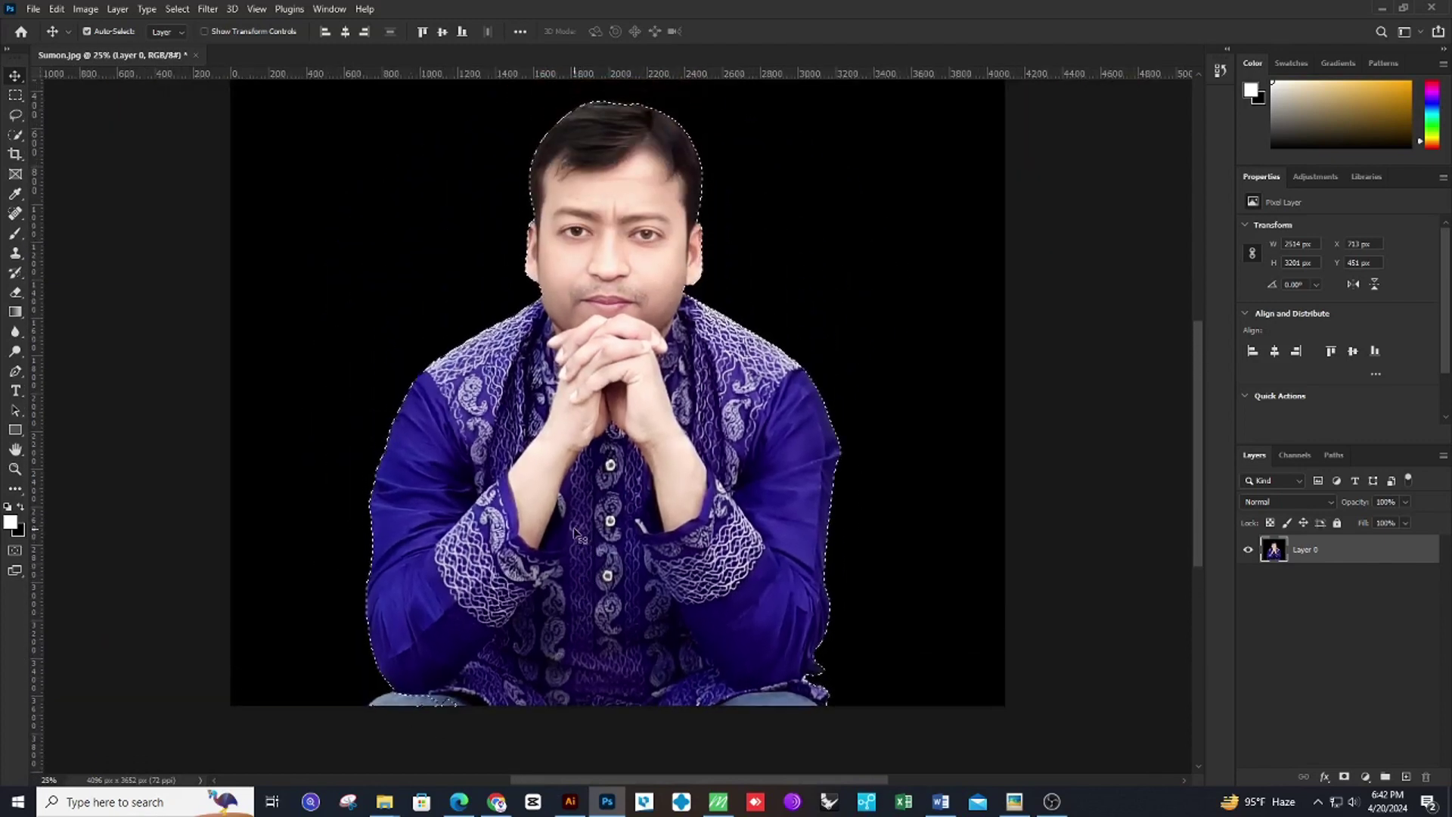
Add a layer mask from the subject selection to hide the black background around the man.
{"action": "left_click", "coordinate": [16, 137]}
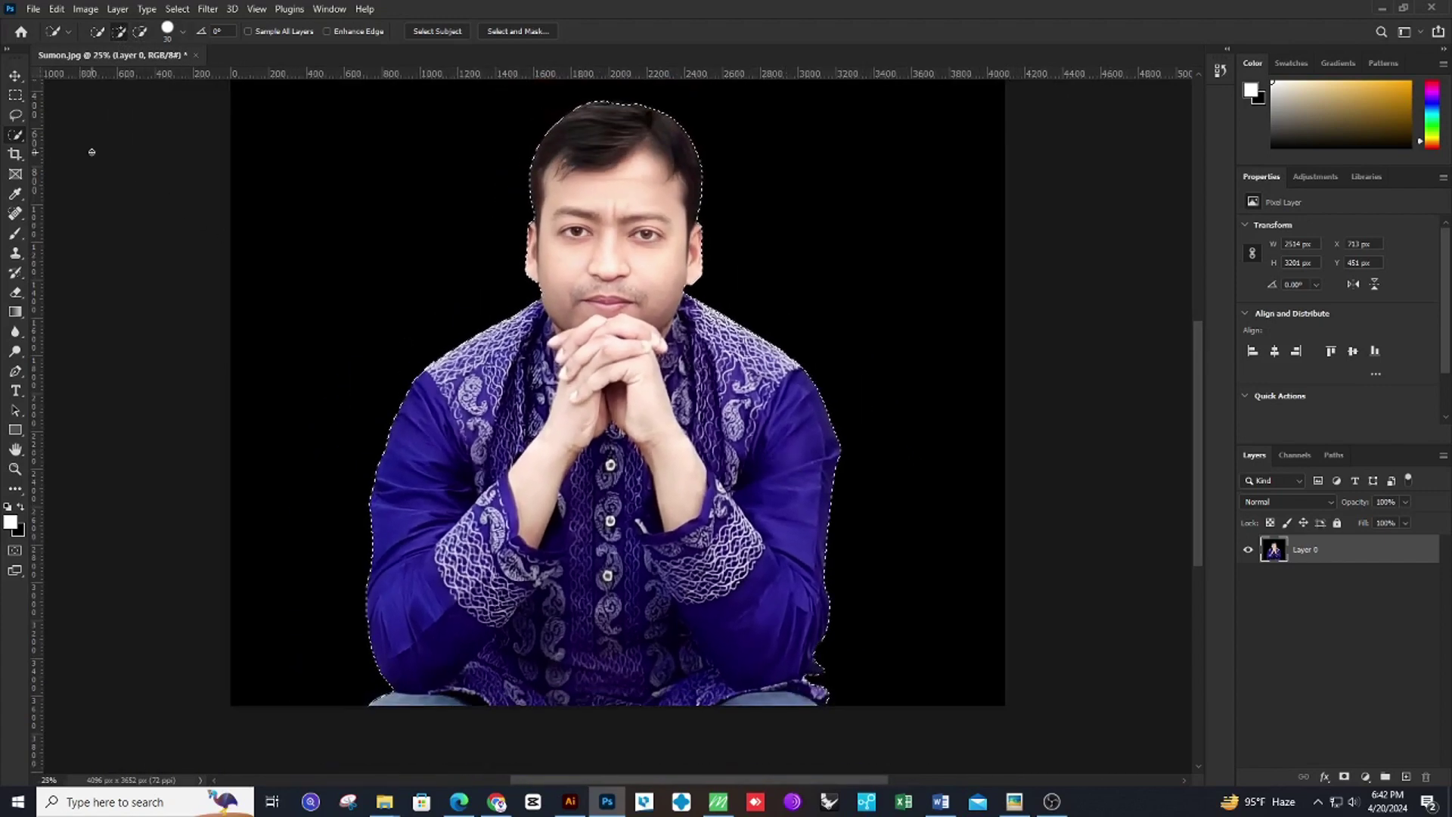
{"action": "left_click", "coordinate": [15, 76]}
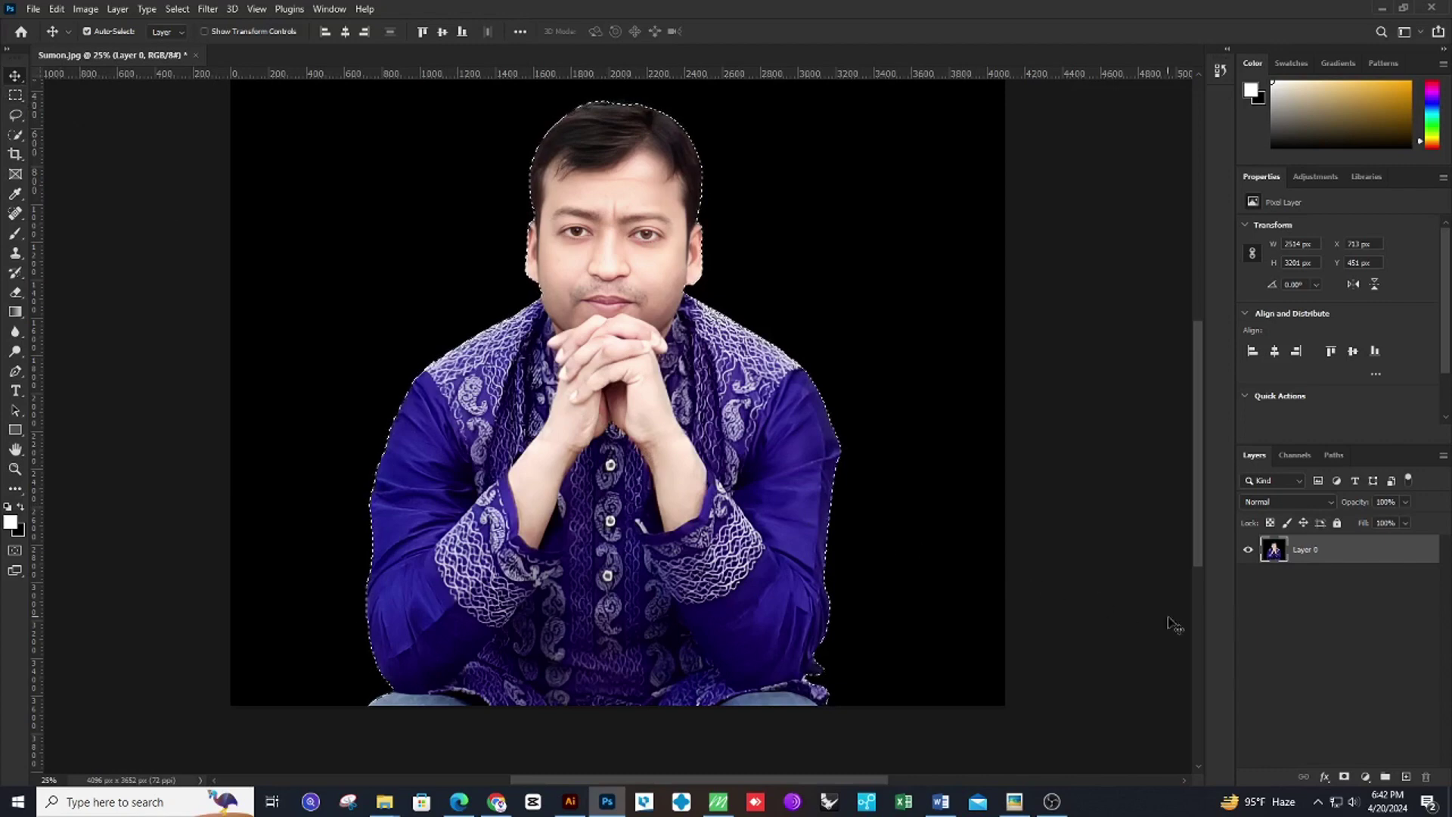
{"action": "left_click", "coordinate": [1345, 777]}
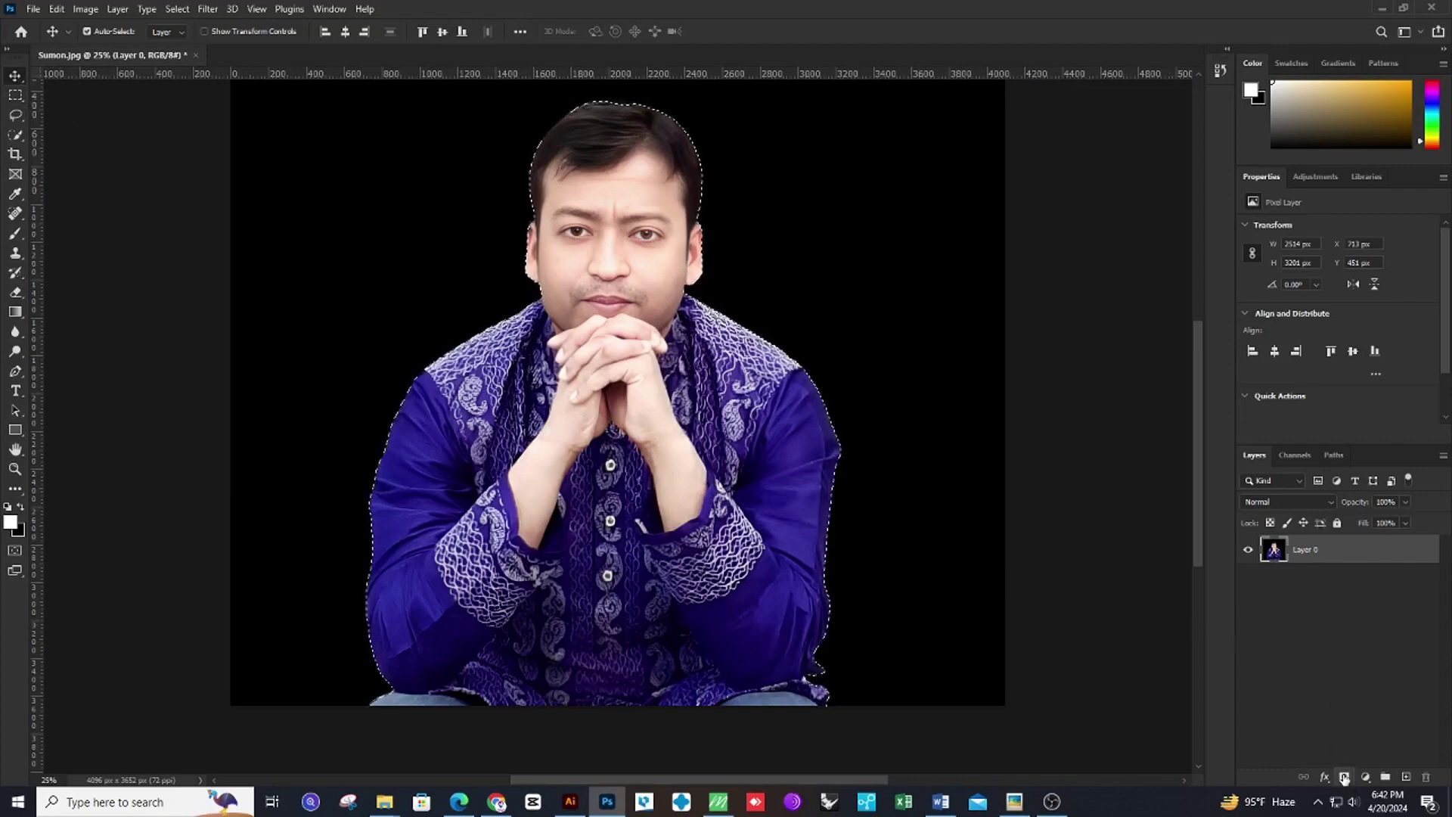
{"action": "scroll", "coordinate": [901, 574], "scroll_direction": "down", "scroll_amount": 1}
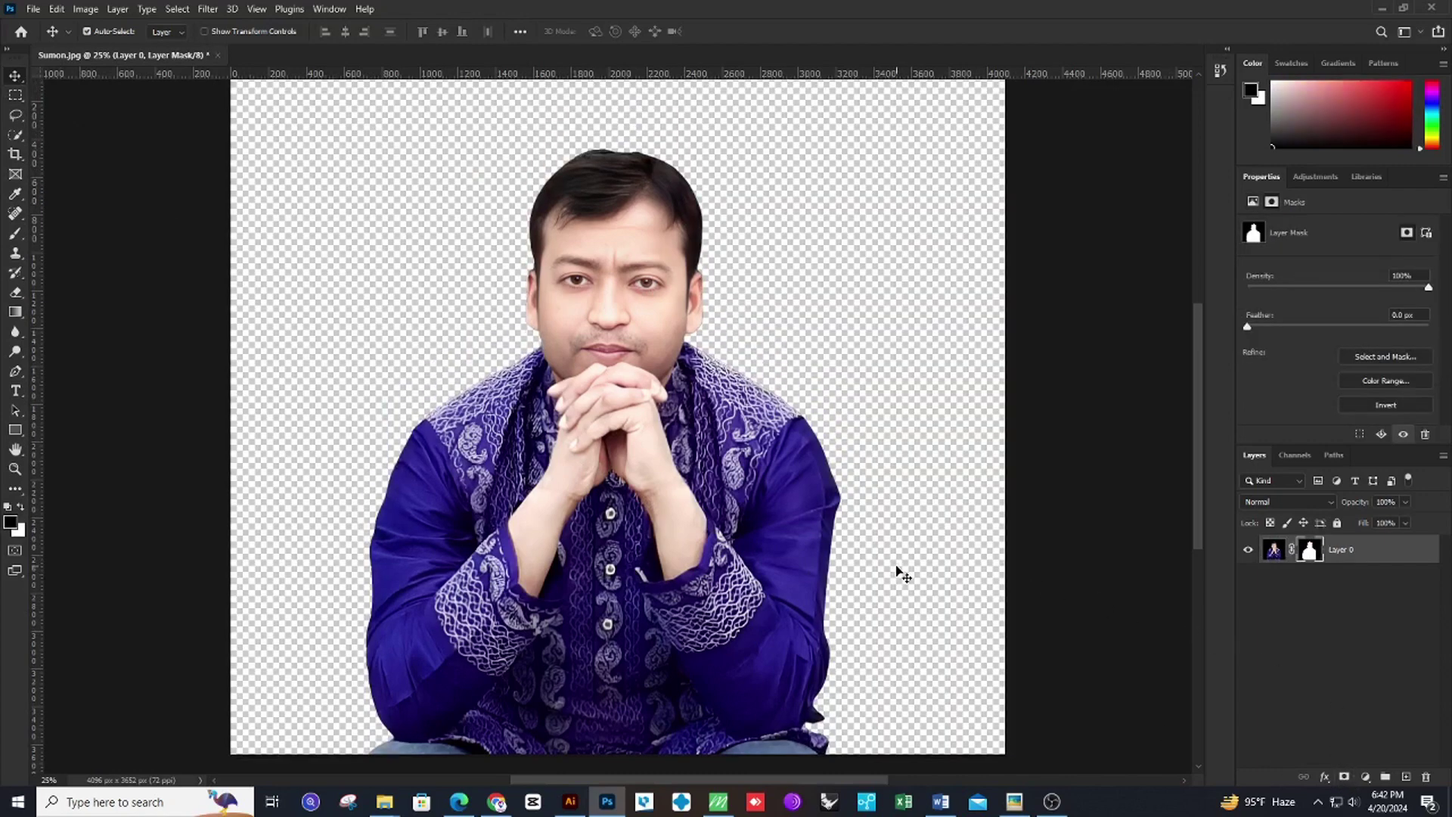
{"action": "scroll", "coordinate": [900, 575], "scroll_direction": "up", "scroll_amount": 2}
{"action": "scroll", "coordinate": [900, 574], "scroll_direction": "down", "scroll_amount": 1}
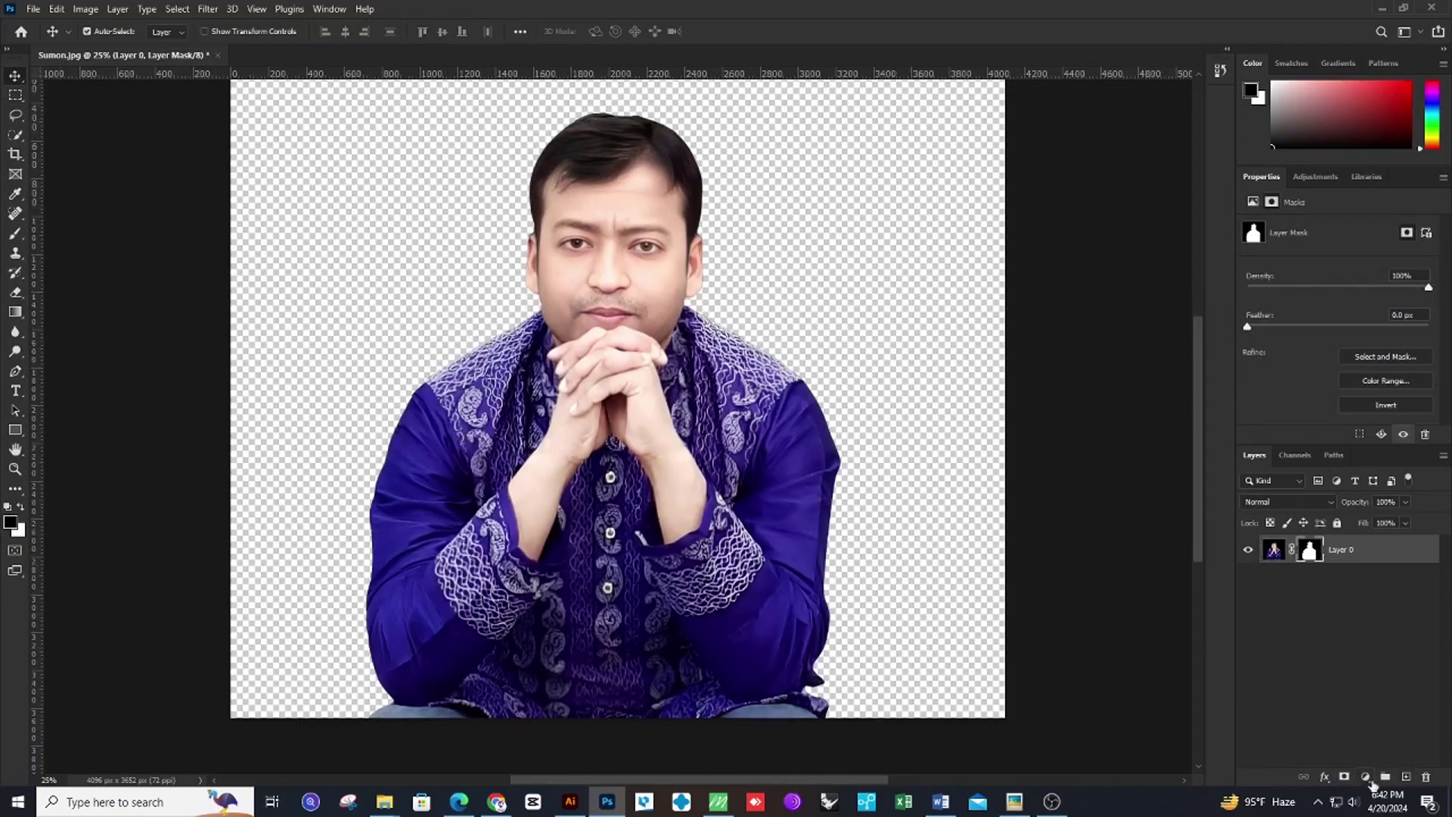
Add a white Solid Color fill layer and place it below the masked portrait layer.
{"action": "left_click", "coordinate": [1366, 779]}
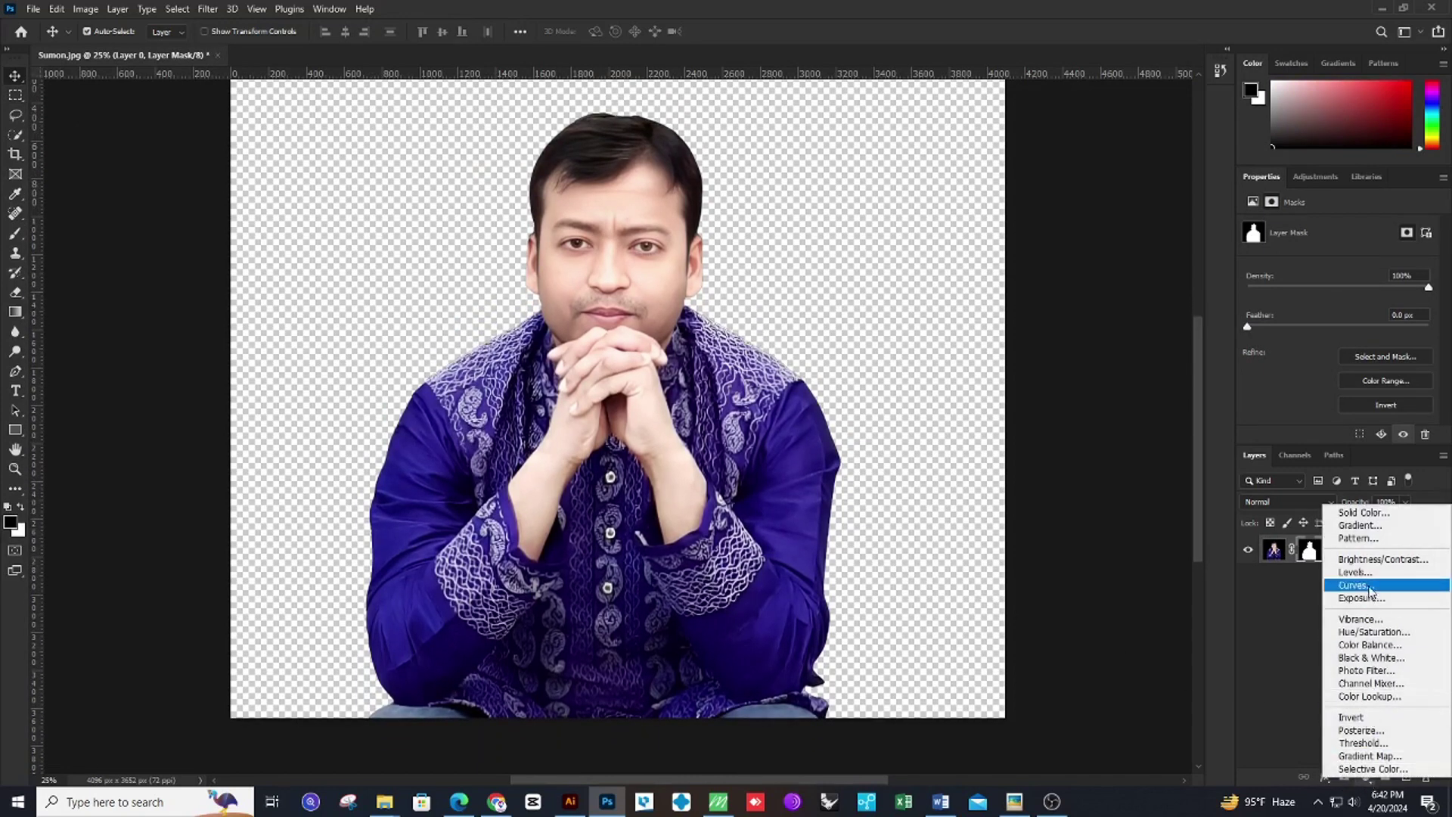
{"action": "left_click", "coordinate": [1362, 514]}
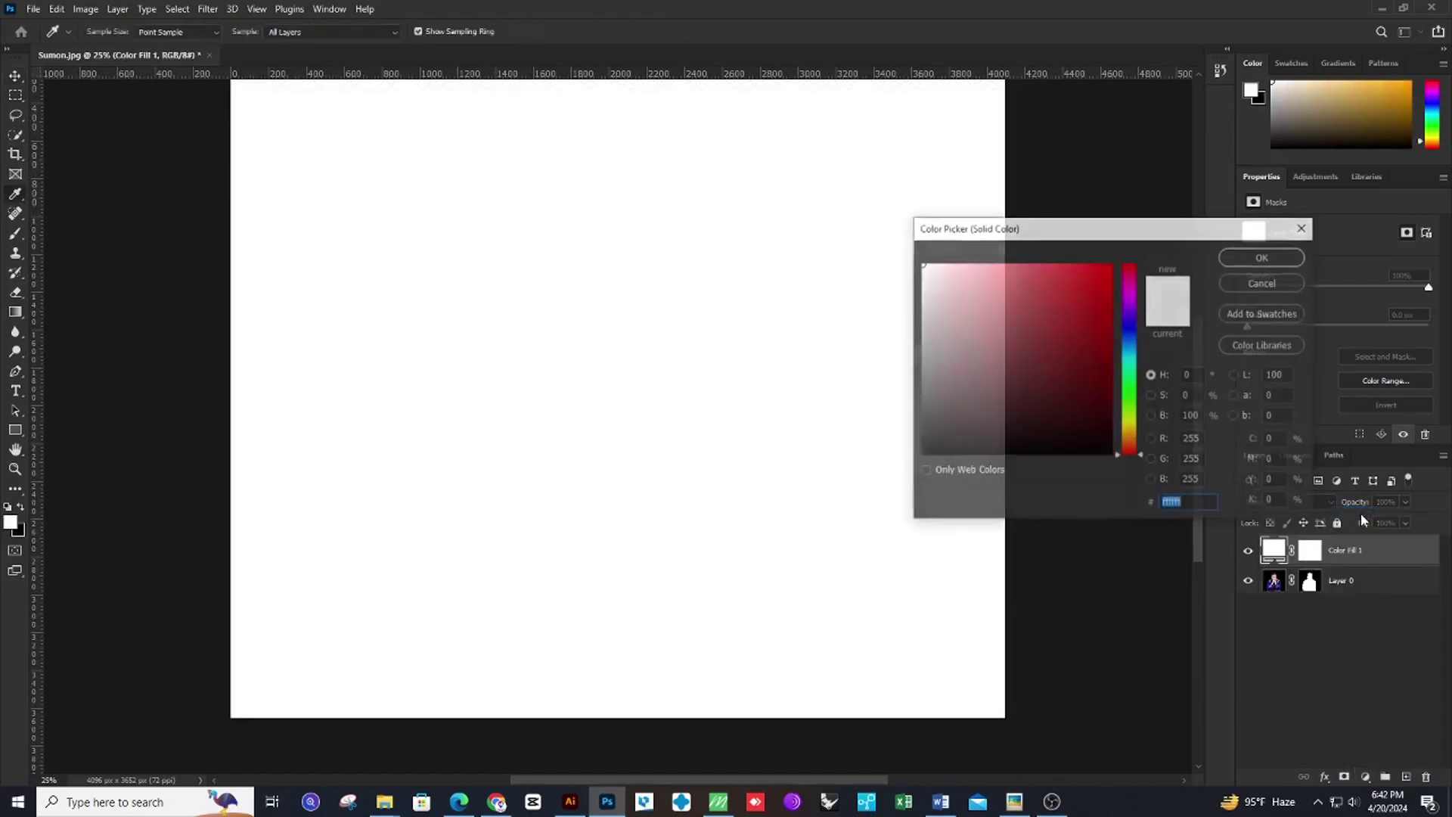
{"action": "left_click", "coordinate": [1274, 258]}
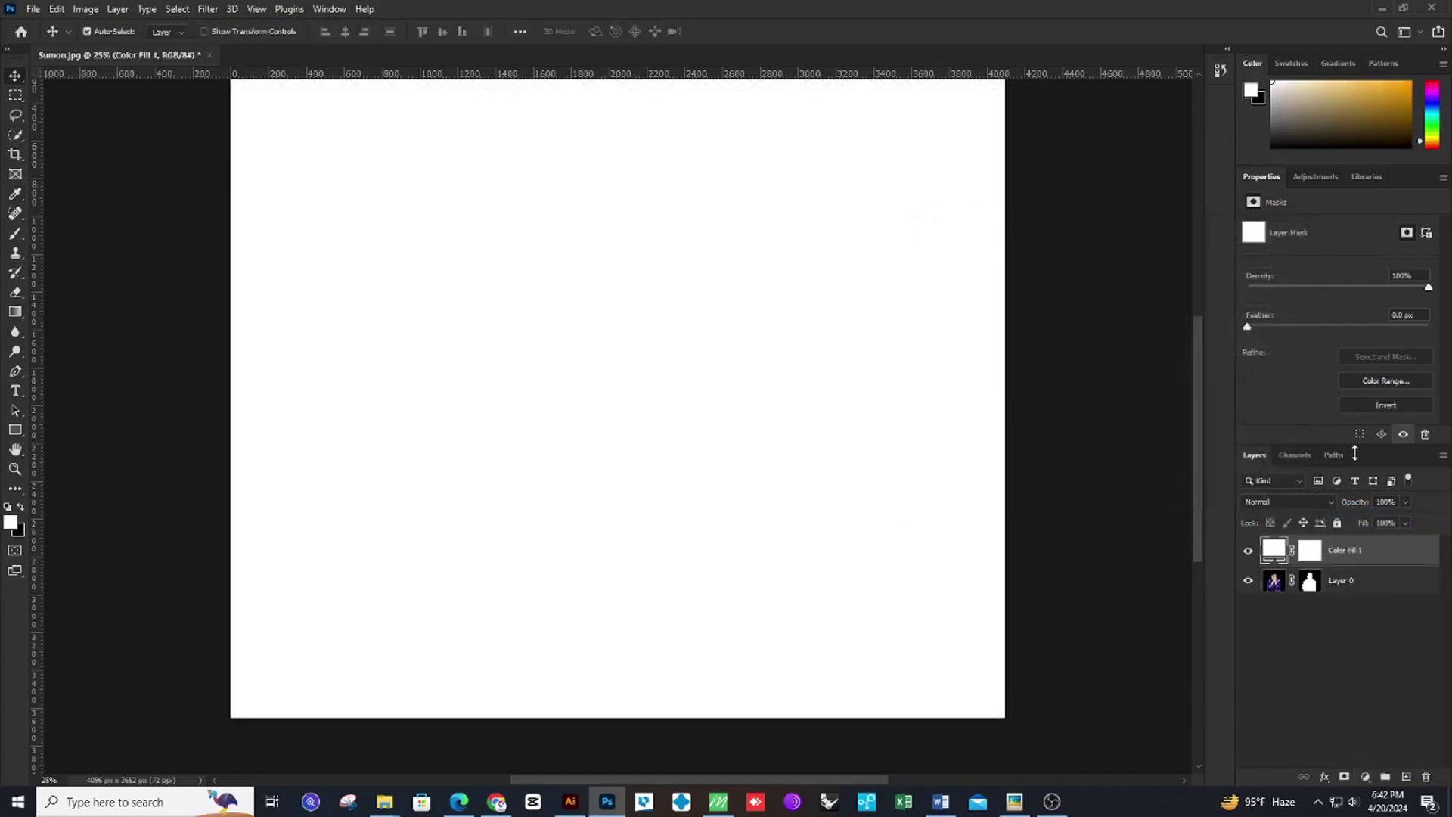
{"action": "left_click_drag", "start_coordinate": [1364, 550], "coordinate": [1383, 641]}
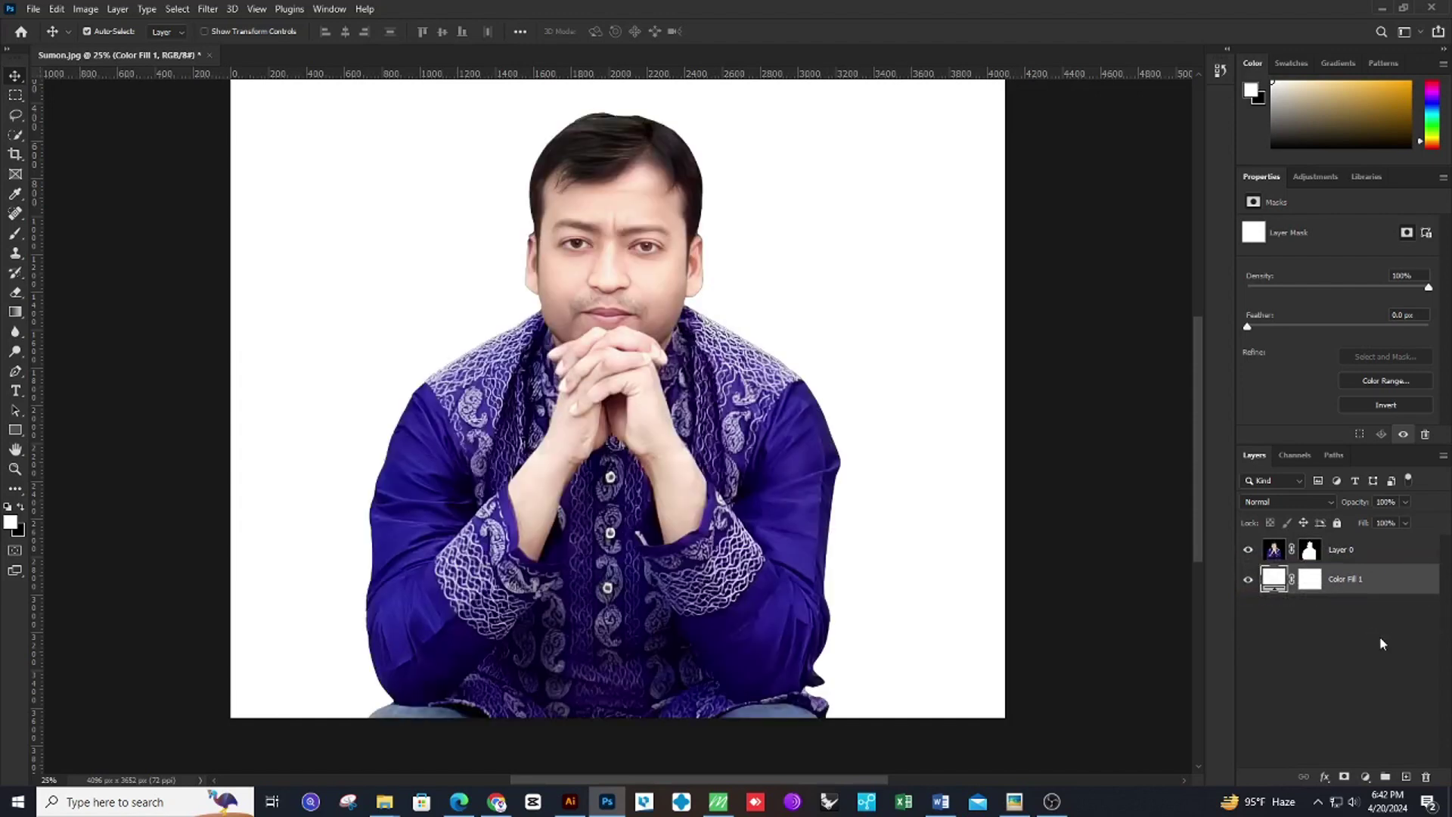
{"action": "scroll", "coordinate": [799, 473], "scroll_direction": "up", "scroll_amount": 3}
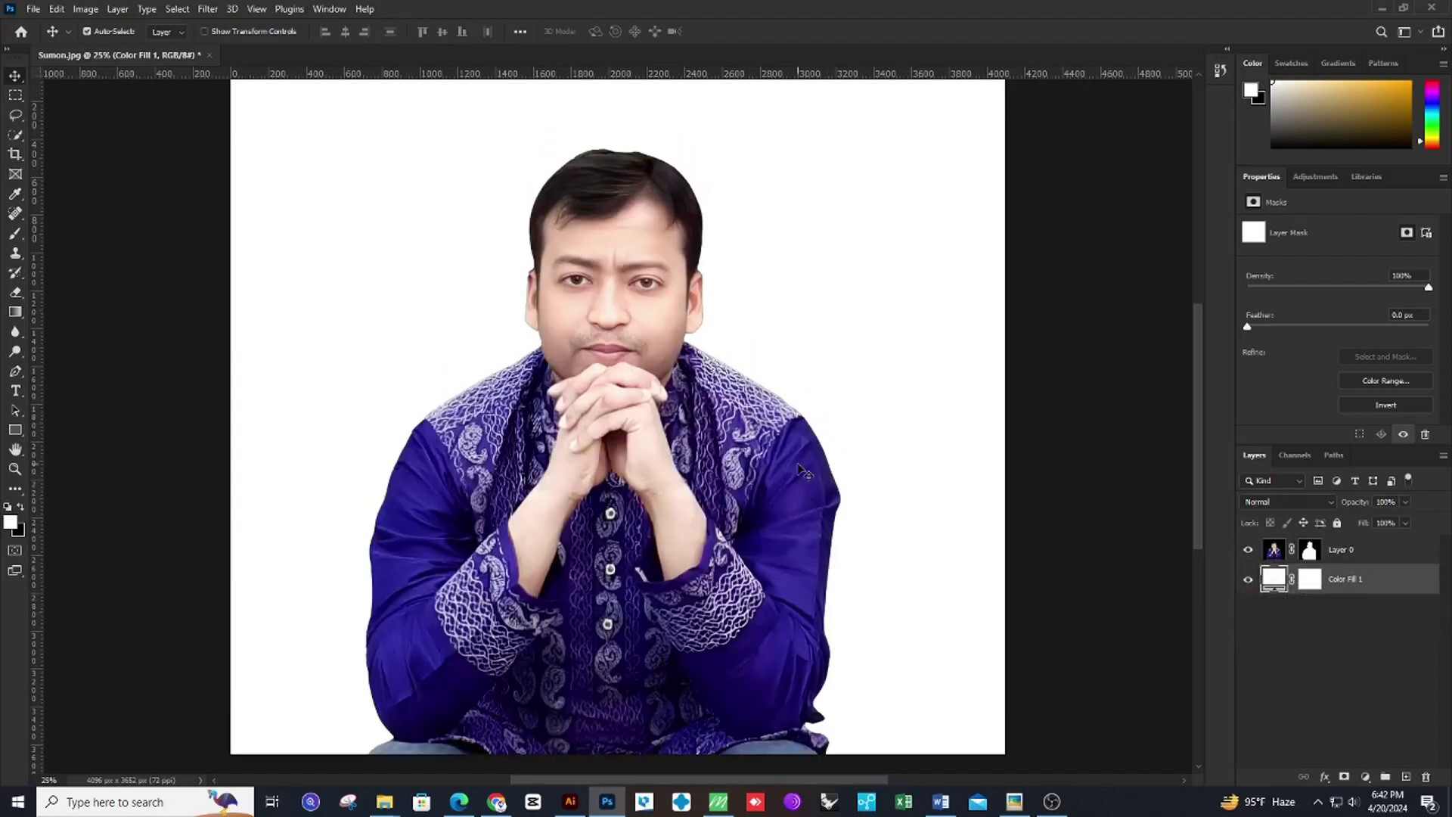
Edit the fill layer's colour and try out near-black green (#020b0a), ochre (#976207) and light purple (#b652df) backgrounds.
{"action": "double_click", "coordinate": [1274, 580]}
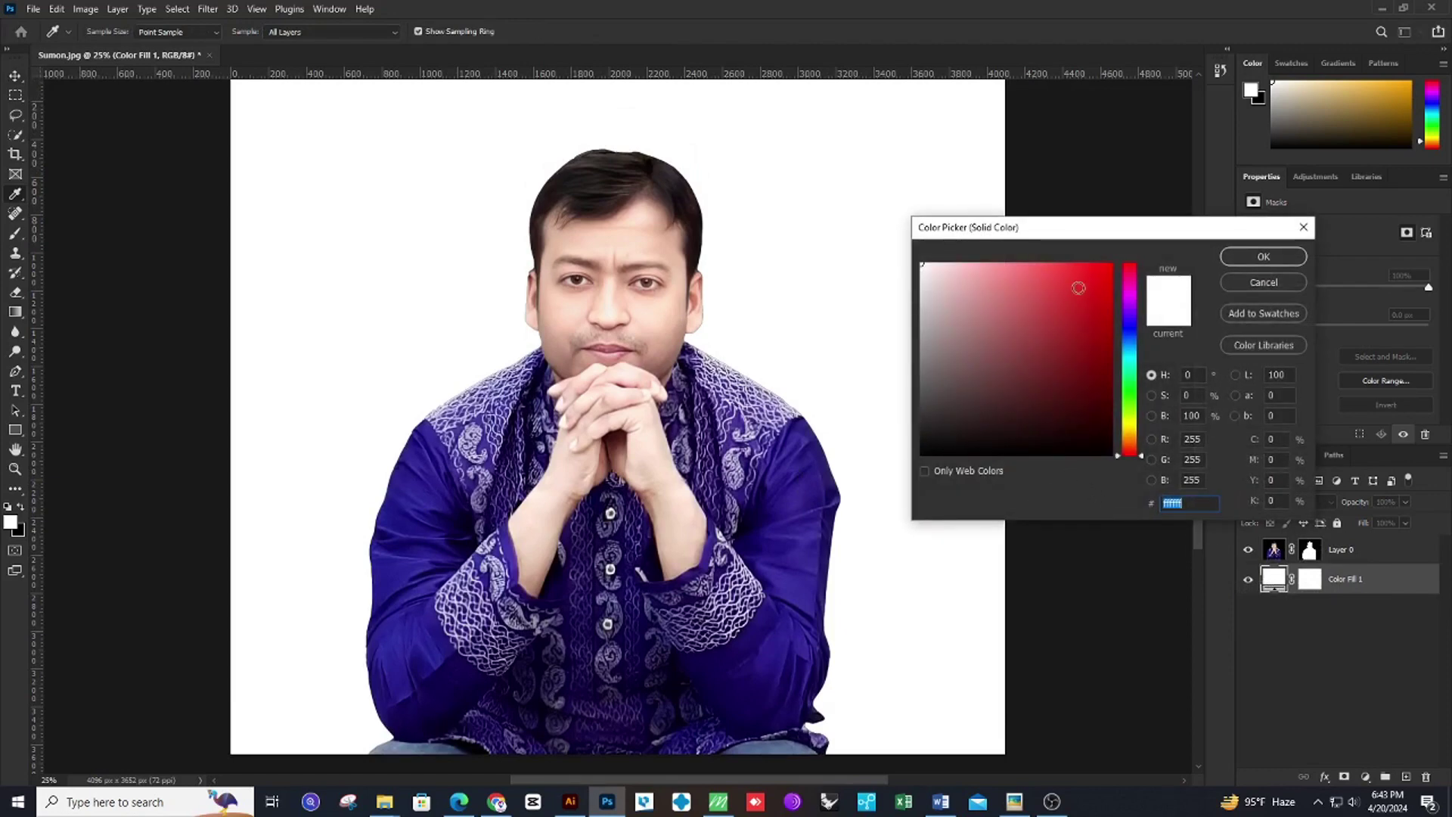
{"action": "left_click", "coordinate": [1130, 375]}
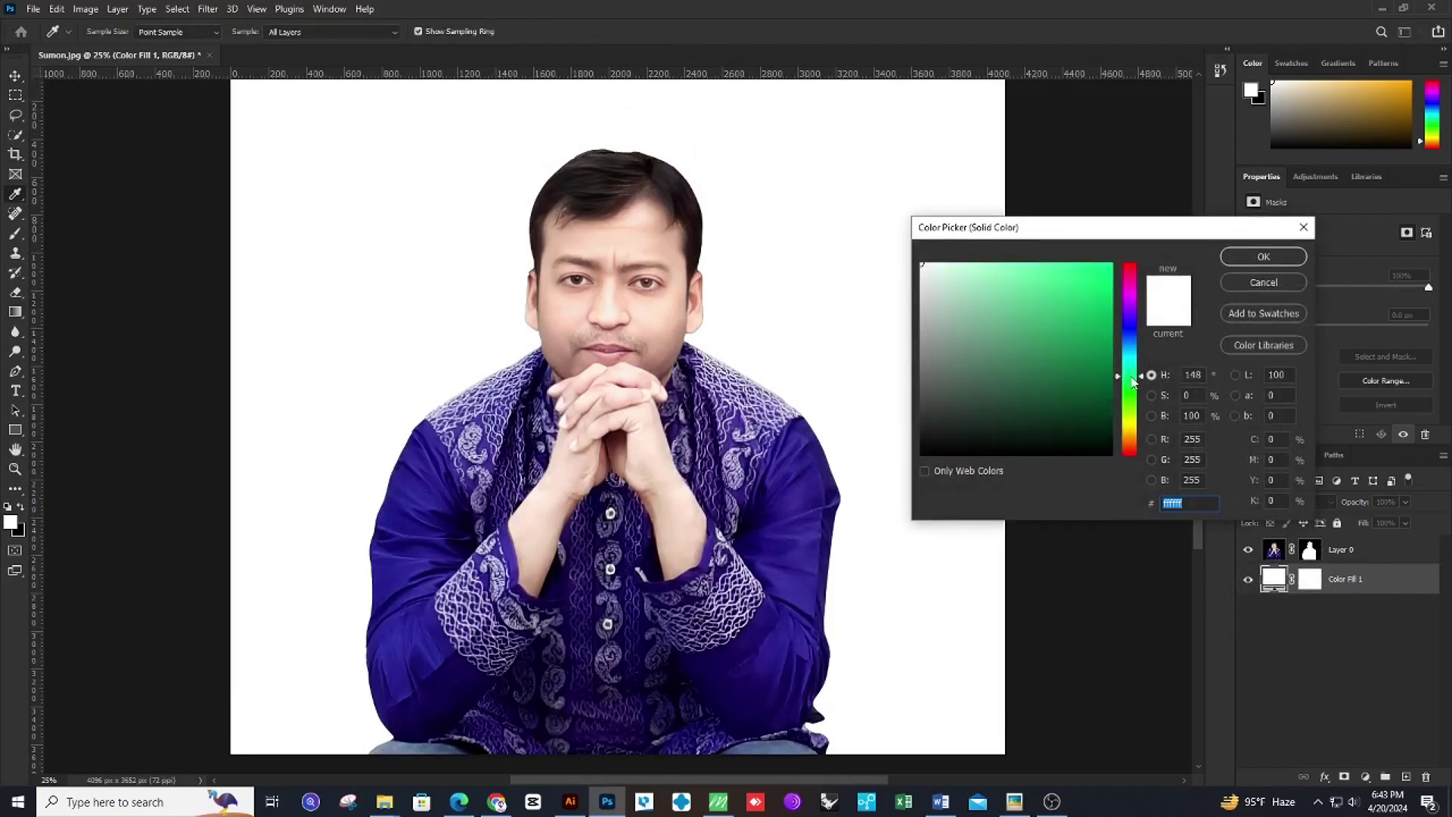
{"action": "mouse_move", "coordinate": [1131, 378]}
{"action": "left_mouse_down"}
{"action": "mouse_move", "coordinate": [1131, 364]}
{"action": "mouse_move", "coordinate": [1012, 397]}
{"action": "mouse_move", "coordinate": [989, 444]}
{"action": "mouse_move", "coordinate": [930, 382]}
{"action": "mouse_move", "coordinate": [924, 278]}
{"action": "mouse_move", "coordinate": [970, 275]}
{"action": "mouse_move", "coordinate": [1035, 310]}
{"action": "mouse_move", "coordinate": [1104, 272]}
{"action": "mouse_move", "coordinate": [1089, 393]}
{"action": "mouse_move", "coordinate": [1041, 370]}
{"action": "mouse_move", "coordinate": [969, 379]}
{"action": "mouse_move", "coordinate": [950, 347]}
{"action": "mouse_move", "coordinate": [924, 452]}
{"action": "mouse_move", "coordinate": [1011, 447]}
{"action": "left_mouse_up"}
{"action": "left_click", "coordinate": [1106, 362]}
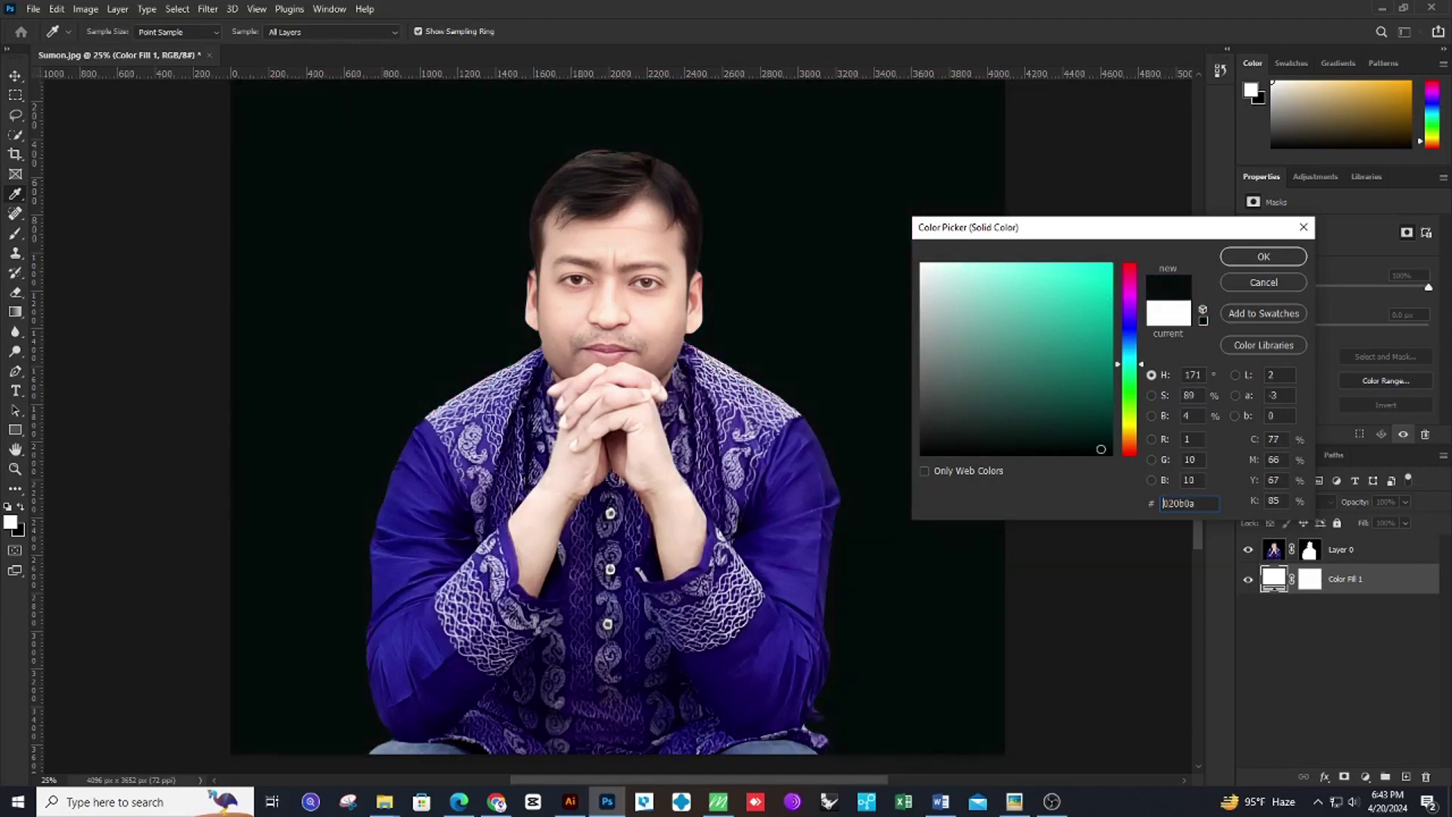
{"action": "mouse_move", "coordinate": [1102, 449]}
{"action": "left_mouse_down"}
{"action": "mouse_move", "coordinate": [1114, 444]}
{"action": "mouse_move", "coordinate": [1105, 342]}
{"action": "mouse_move", "coordinate": [1130, 338]}
{"action": "mouse_move", "coordinate": [1128, 266]}
{"action": "mouse_move", "coordinate": [1135, 441]}
{"action": "left_mouse_up"}
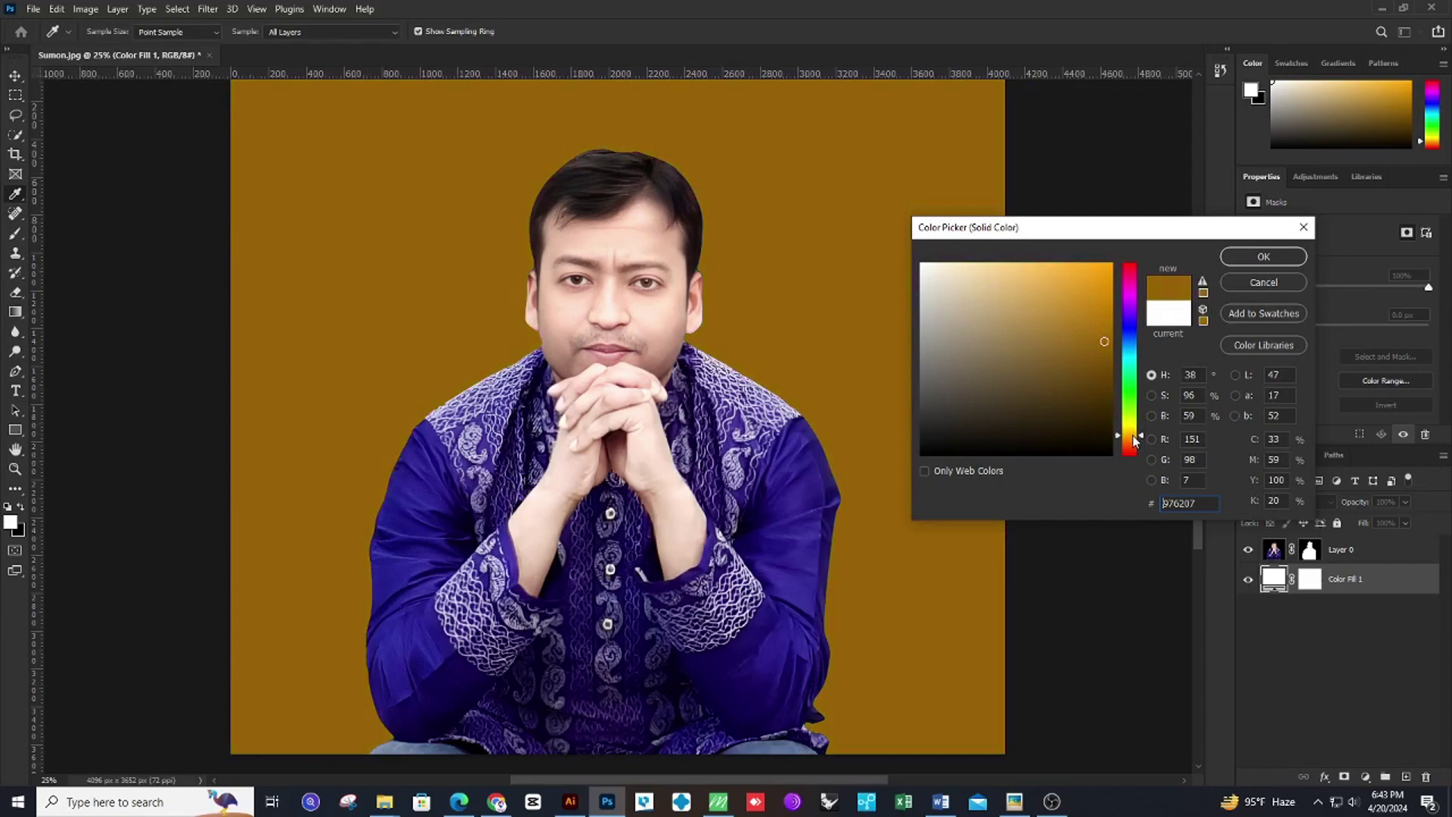
{"action": "left_click_drag", "start_coordinate": [1135, 441], "coordinate": [1045, 286]}
{"action": "left_click", "coordinate": [1131, 302]}
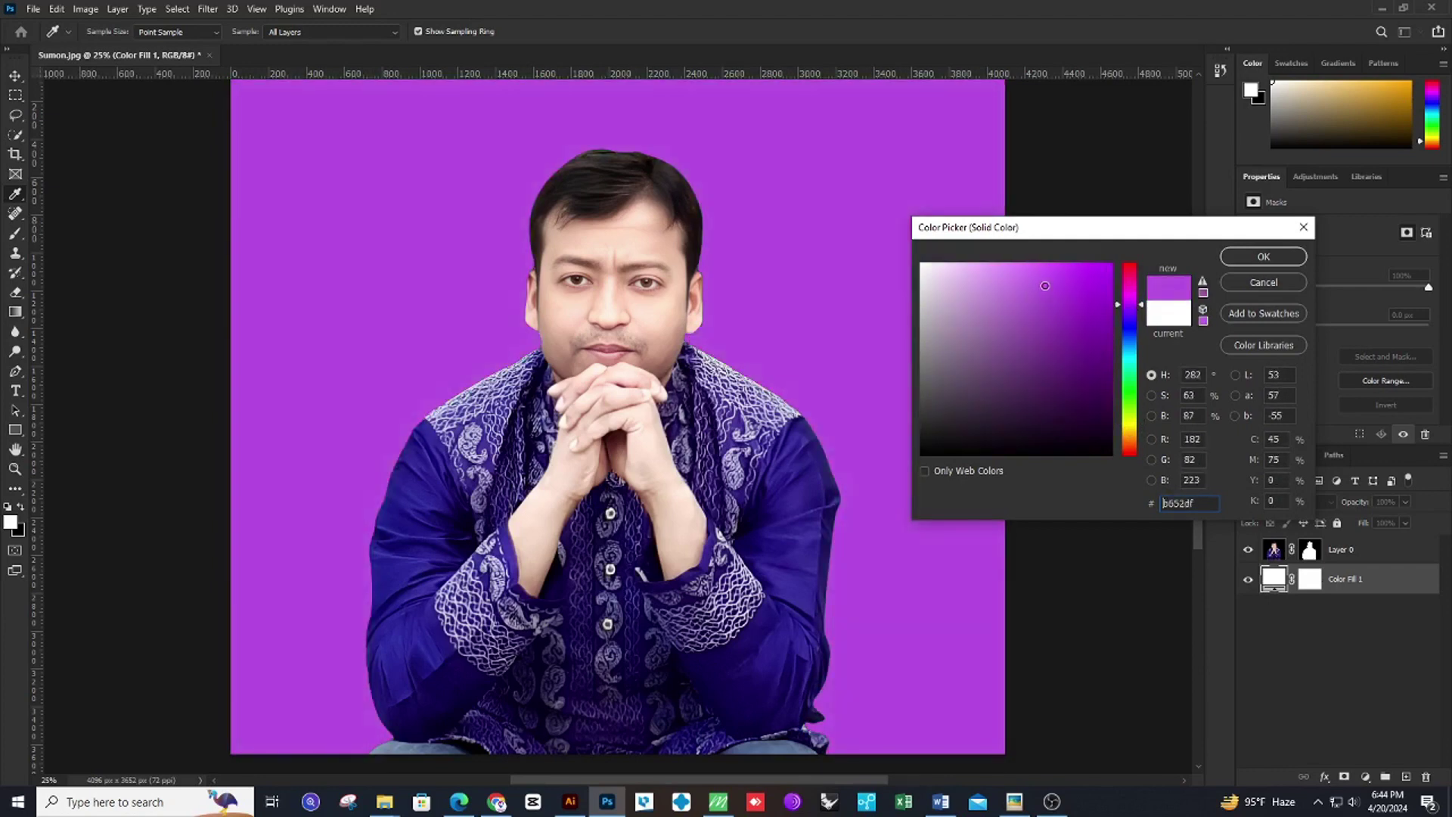
Move the Color Picker clear of the image and try violet (#9515ca), dark brown (#1e1508) and light orange (#edaf56).
{"action": "left_click_drag", "start_coordinate": [1109, 228], "coordinate": [1244, 211]}
{"action": "left_click", "coordinate": [1237, 276]}
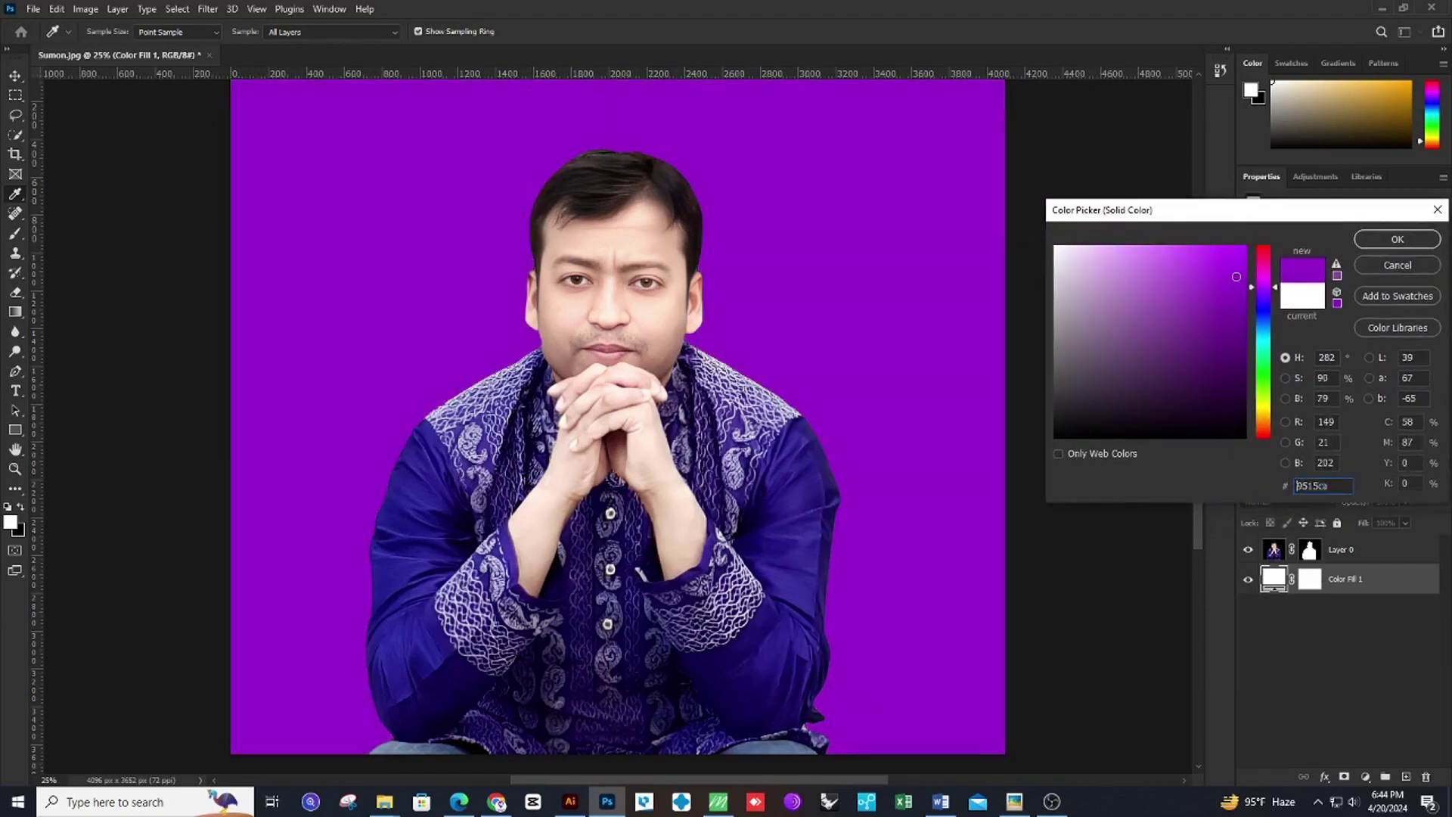
{"action": "mouse_move", "coordinate": [1237, 277]}
{"action": "left_mouse_down"}
{"action": "mouse_move", "coordinate": [1205, 343]}
{"action": "mouse_move", "coordinate": [1225, 402]}
{"action": "mouse_move", "coordinate": [1151, 417]}
{"action": "mouse_move", "coordinate": [1135, 297]}
{"action": "mouse_move", "coordinate": [1082, 278]}
{"action": "mouse_move", "coordinate": [1214, 271]}
{"action": "mouse_move", "coordinate": [1233, 414]}
{"action": "mouse_move", "coordinate": [1195, 415]}
{"action": "left_mouse_up"}
{"action": "left_click", "coordinate": [1262, 420]}
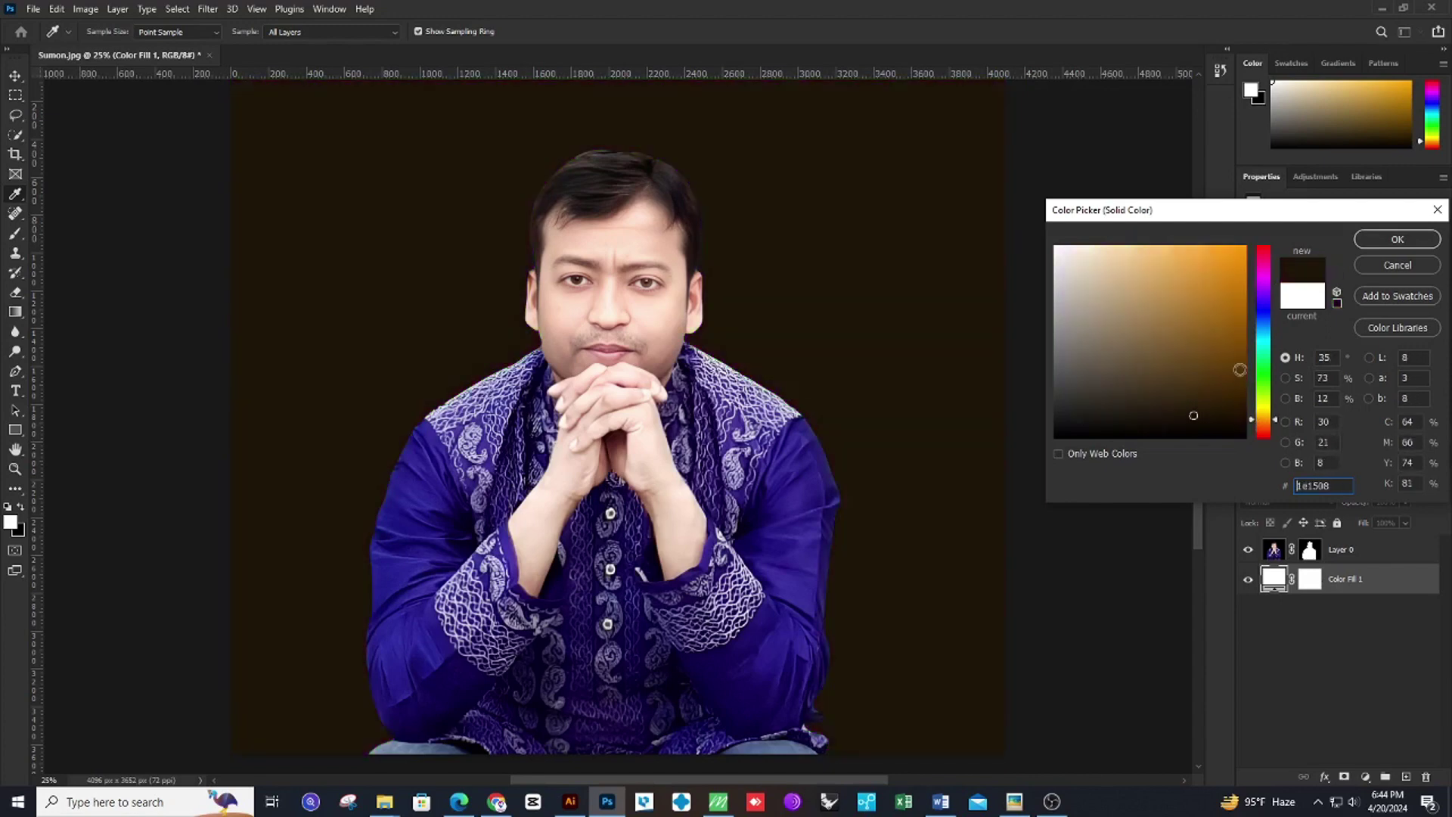
{"action": "mouse_move", "coordinate": [1241, 370]}
{"action": "left_mouse_down"}
{"action": "mouse_move", "coordinate": [1170, 291]}
{"action": "mouse_move", "coordinate": [1237, 245]}
{"action": "mouse_move", "coordinate": [1177, 258]}
{"action": "left_mouse_up"}
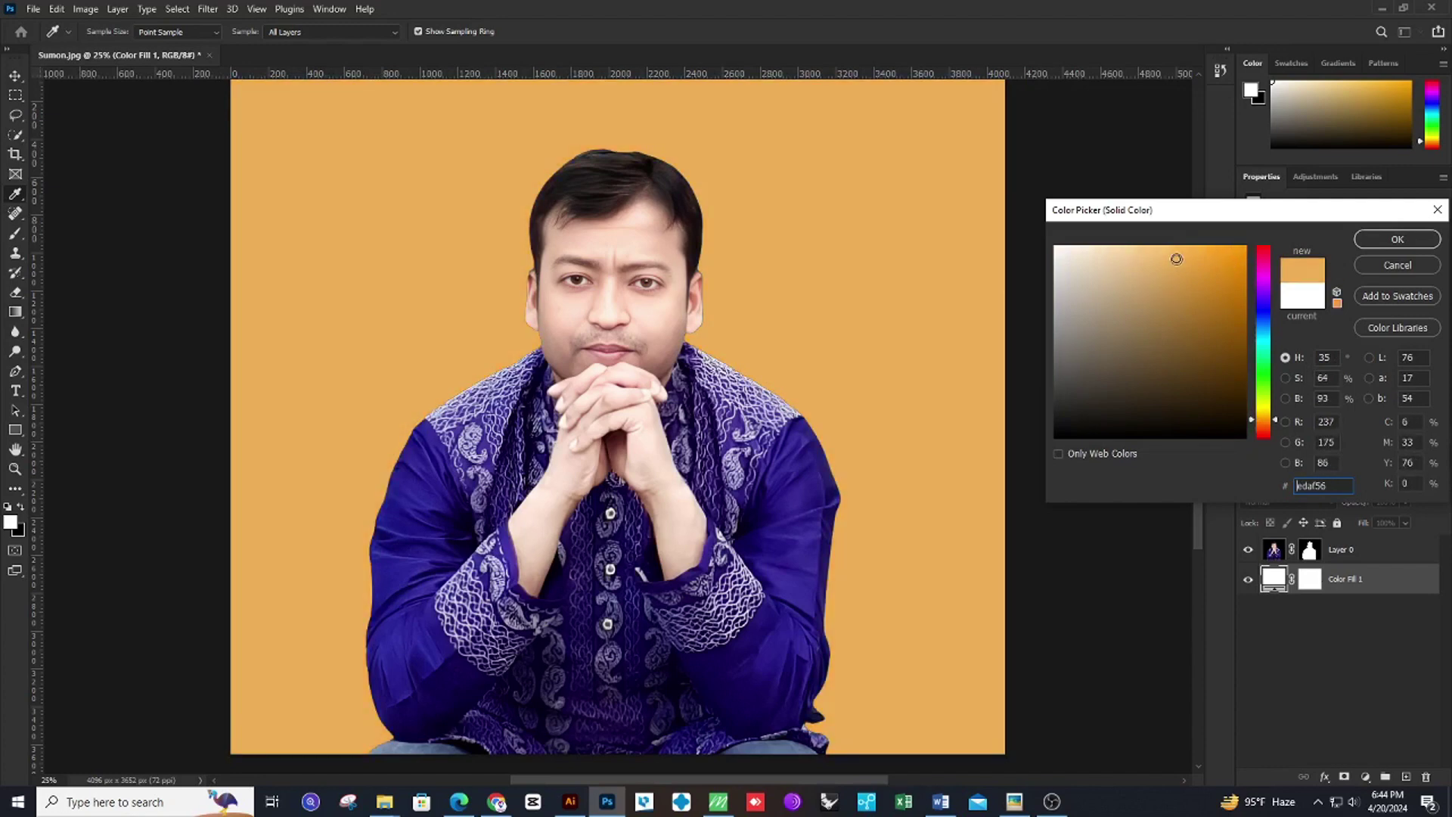
Set the background fill to a deep purple with 82% saturation and 65% brightness, and apply the colour.
{"action": "mouse_move", "coordinate": [1151, 327]}
{"action": "left_mouse_down"}
{"action": "mouse_move", "coordinate": [1199, 371]}
{"action": "mouse_move", "coordinate": [1241, 300]}
{"action": "mouse_move", "coordinate": [1237, 243]}
{"action": "mouse_move", "coordinate": [1141, 257]}
{"action": "mouse_move", "coordinate": [1118, 344]}
{"action": "mouse_move", "coordinate": [1072, 426]}
{"action": "mouse_move", "coordinate": [1238, 401]}
{"action": "mouse_move", "coordinate": [1239, 304]}
{"action": "mouse_move", "coordinate": [1266, 277]}
{"action": "mouse_move", "coordinate": [1234, 302]}
{"action": "mouse_move", "coordinate": [1180, 311]}
{"action": "mouse_move", "coordinate": [1263, 384]}
{"action": "left_mouse_up"}
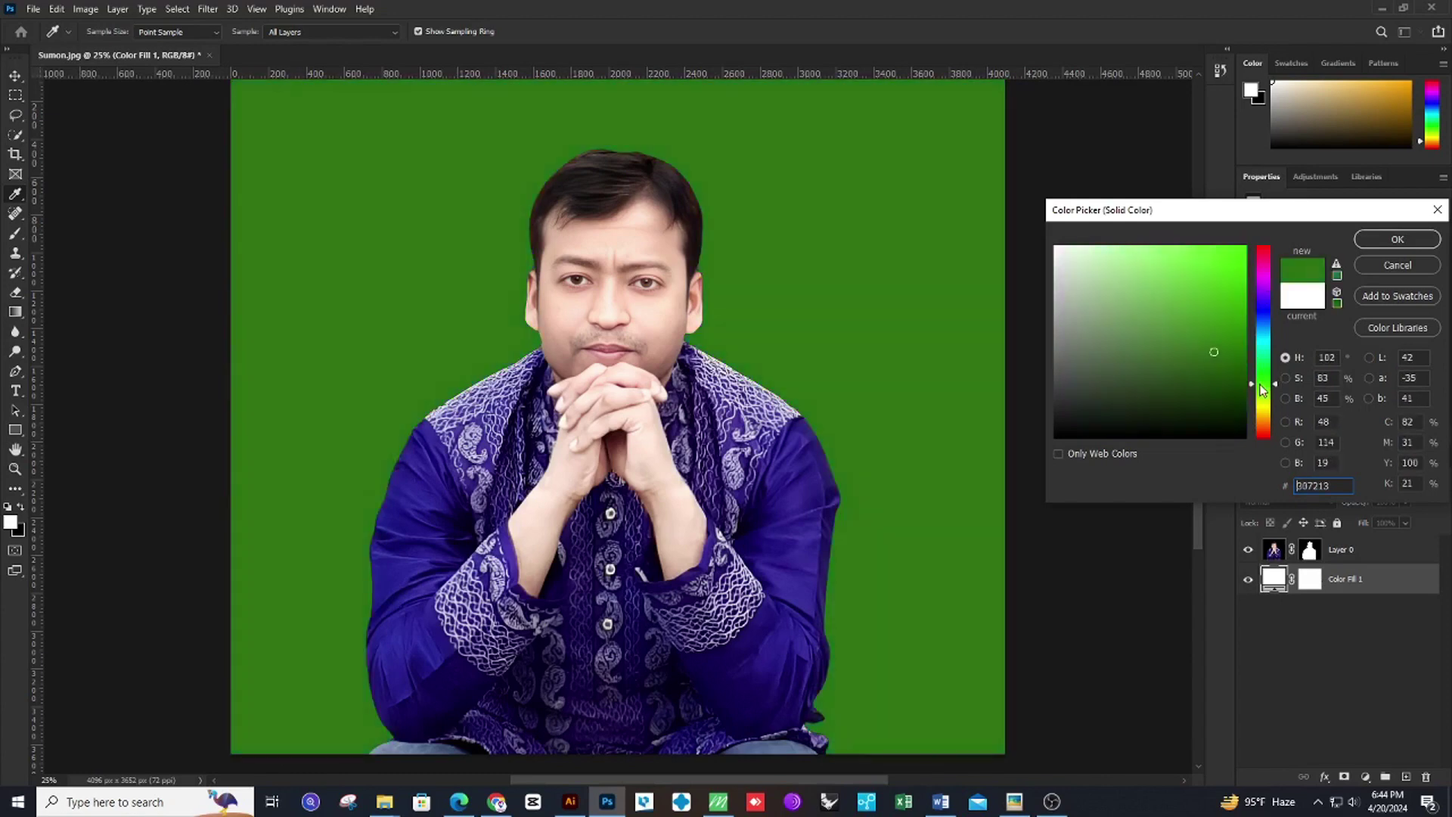
{"action": "left_click", "coordinate": [1216, 319]}
{"action": "left_click_drag", "start_coordinate": [1216, 318], "coordinate": [1213, 314]}
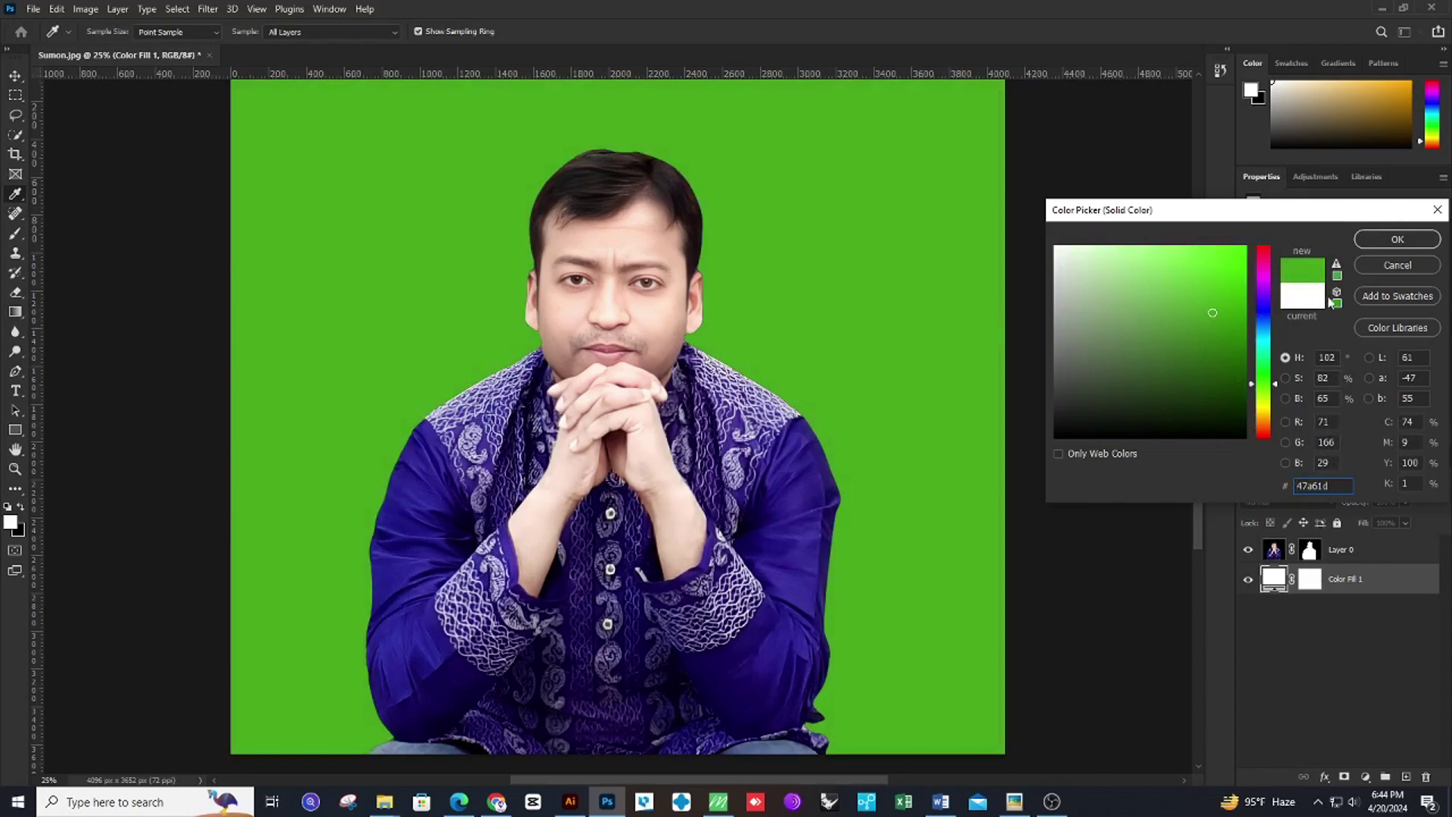
{"action": "left_click_drag", "start_coordinate": [1264, 347], "coordinate": [1261, 288]}
{"action": "left_click", "coordinate": [1395, 240]}
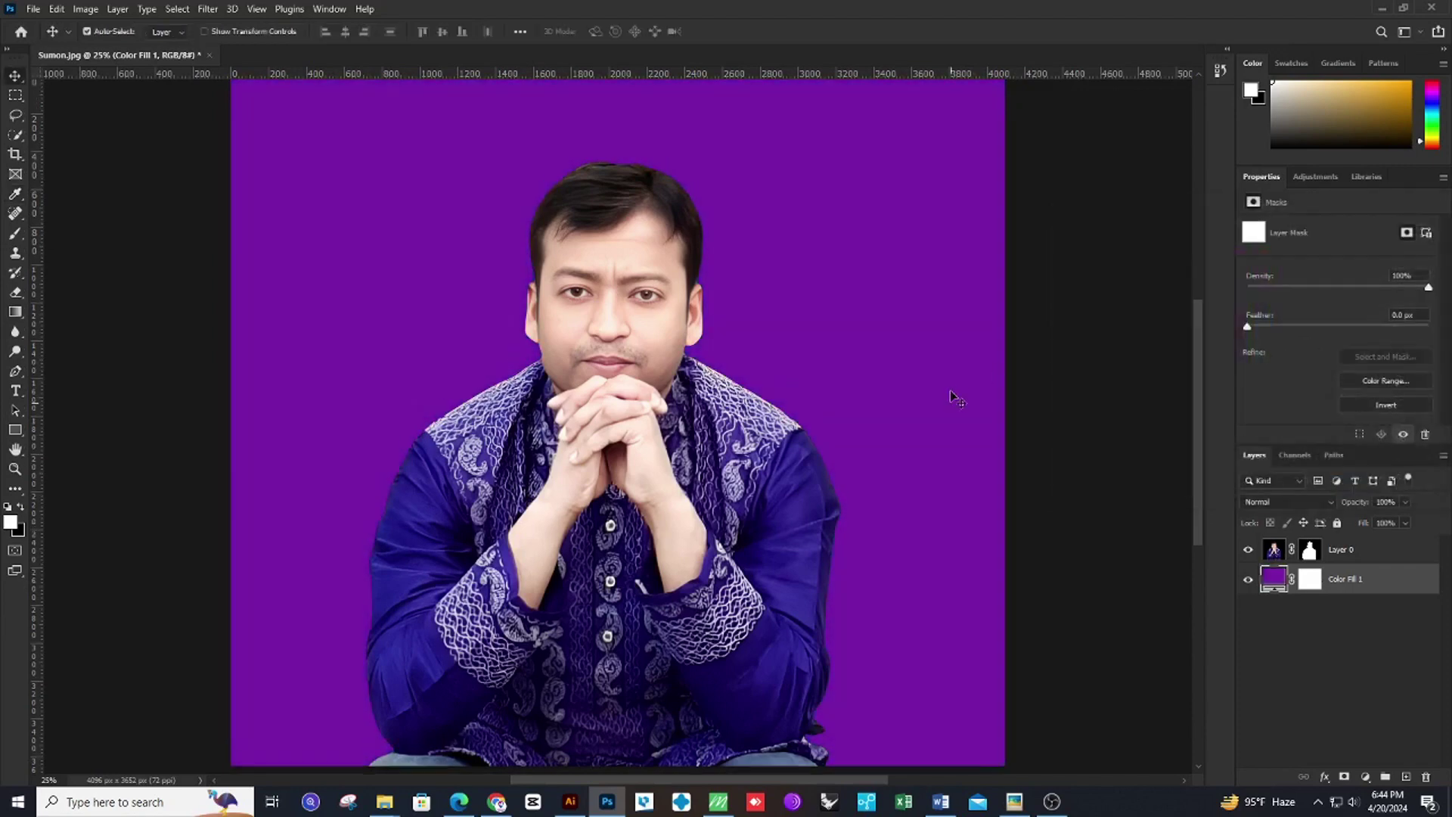
Save a copy of the purple-background portrait as a JPEG named "ds" with Maximum quality (12).
{"action": "left_click", "coordinate": [34, 11]}
{"action": "left_click", "coordinate": [65, 192]}
{"action": "left_click", "coordinate": [453, 340]}
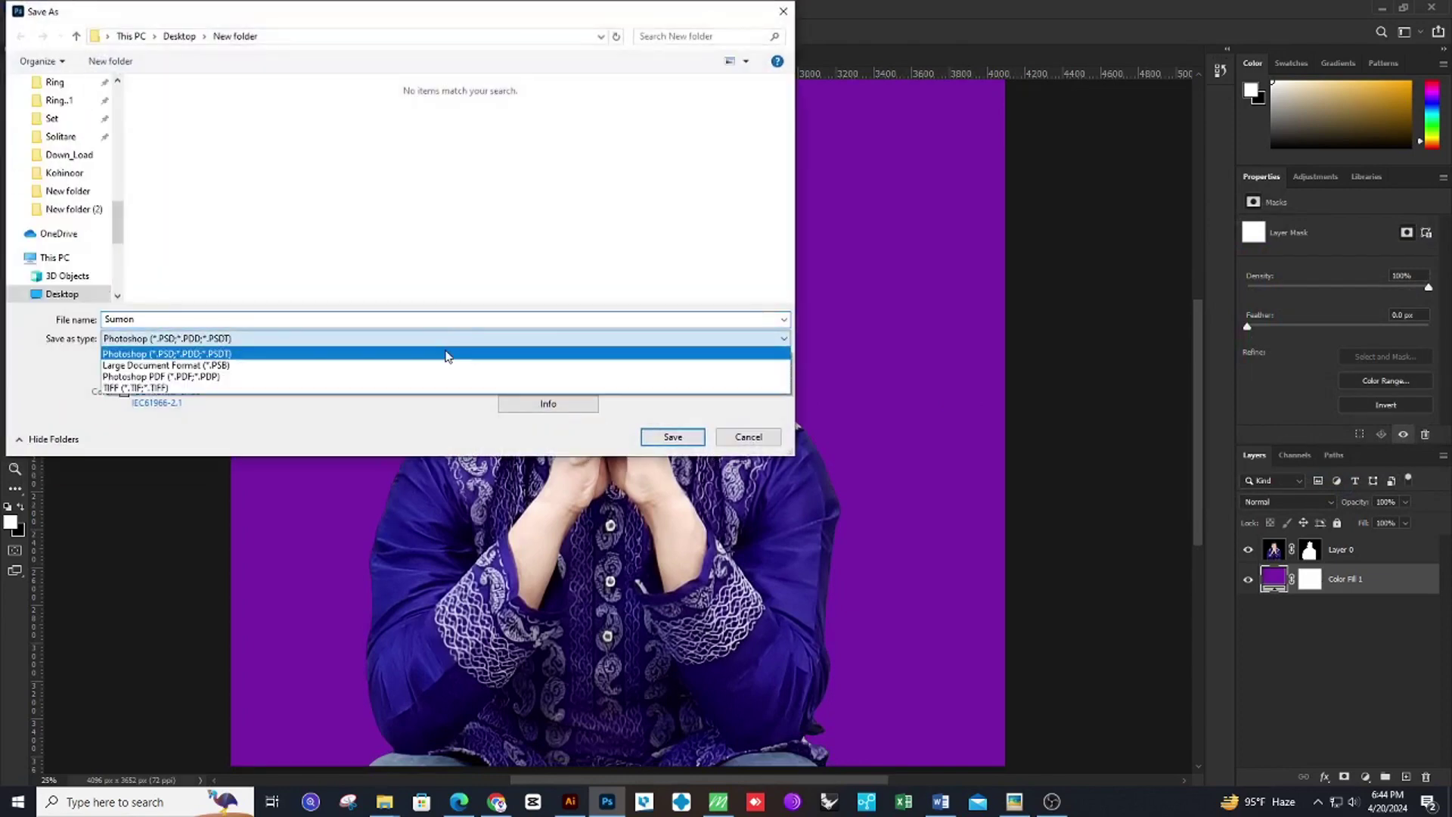
{"action": "key", "text": "Escape"}
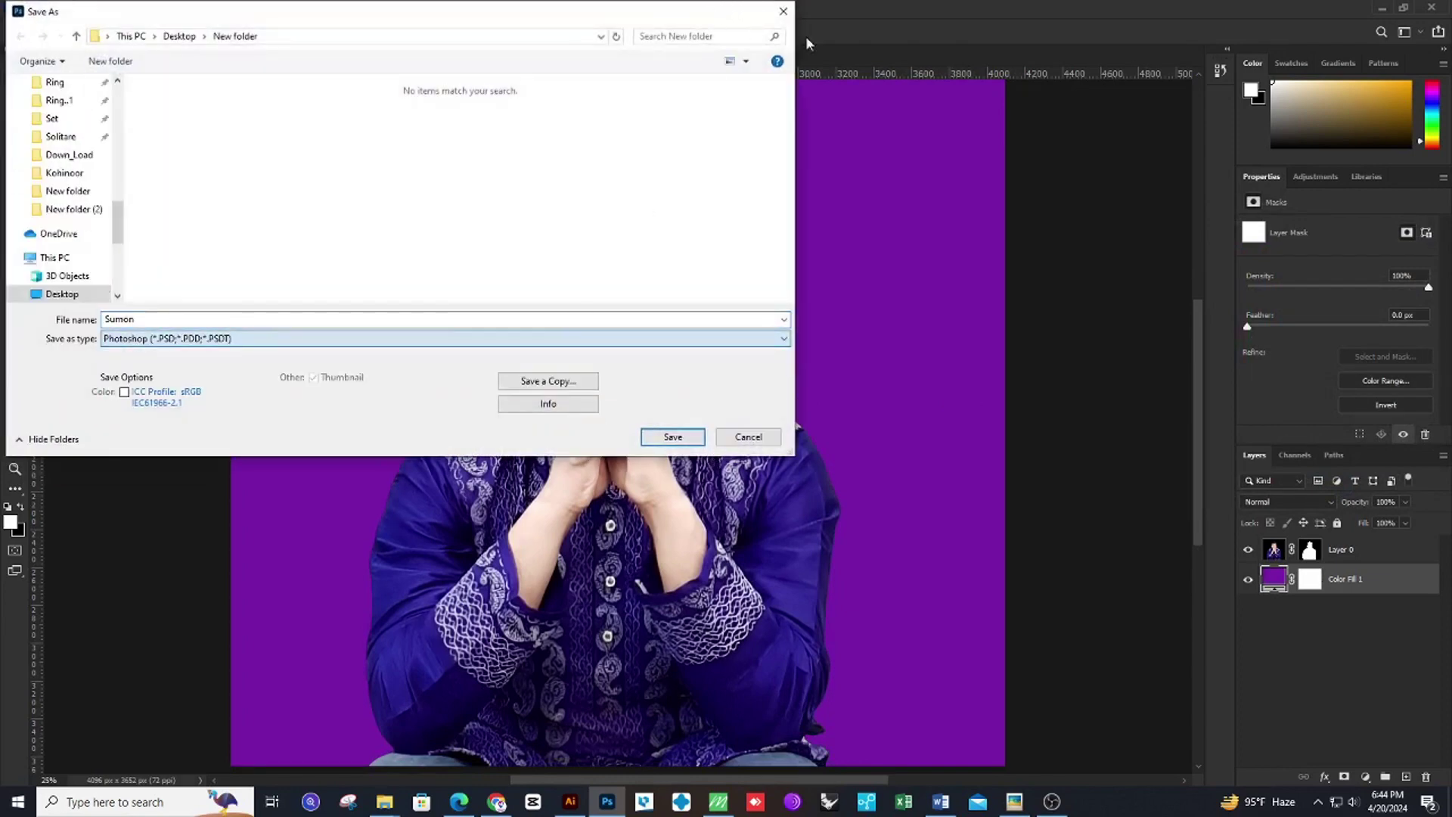
{"action": "left_click", "coordinate": [573, 386]}
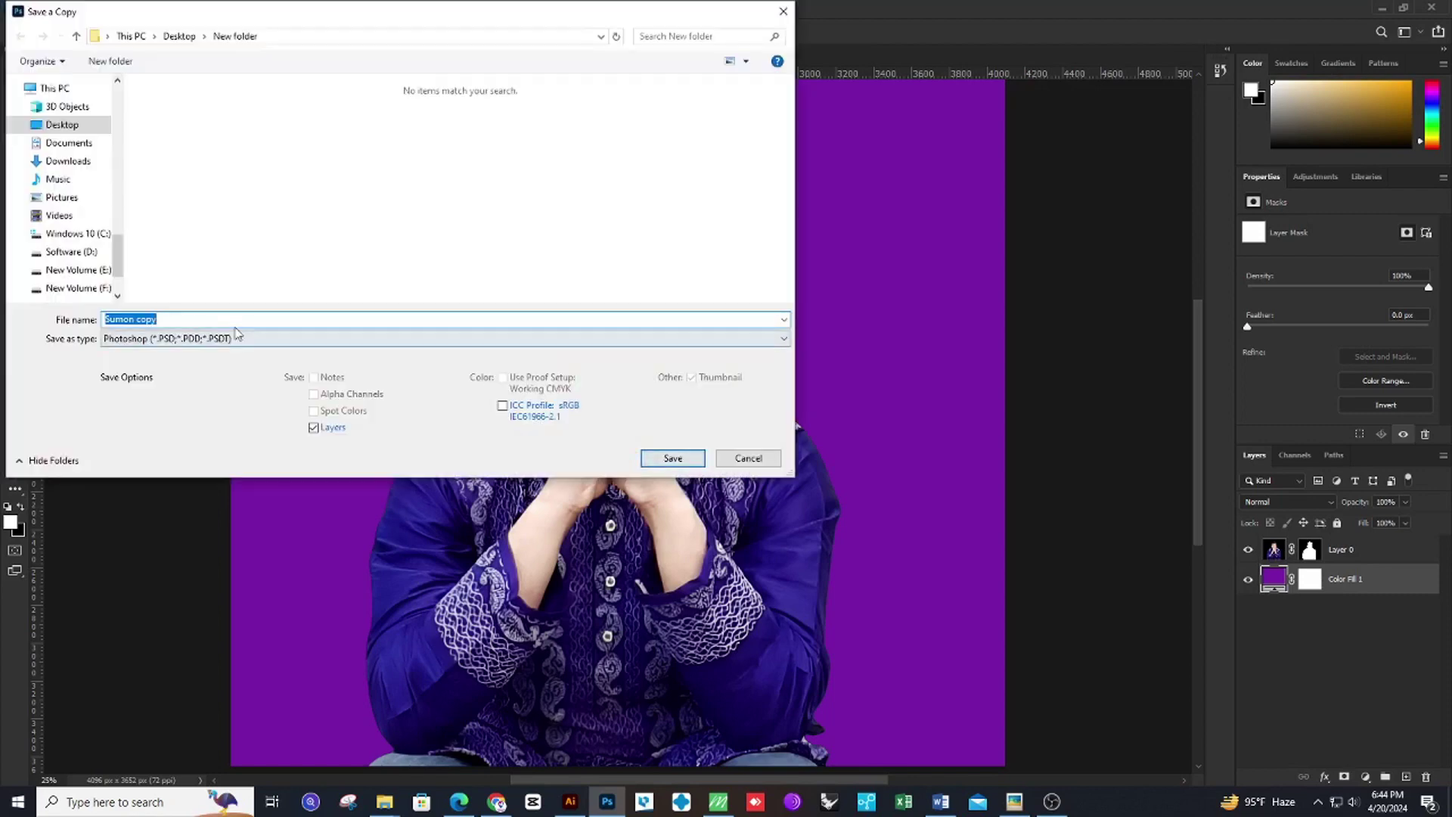
{"action": "left_click", "coordinate": [181, 339]}
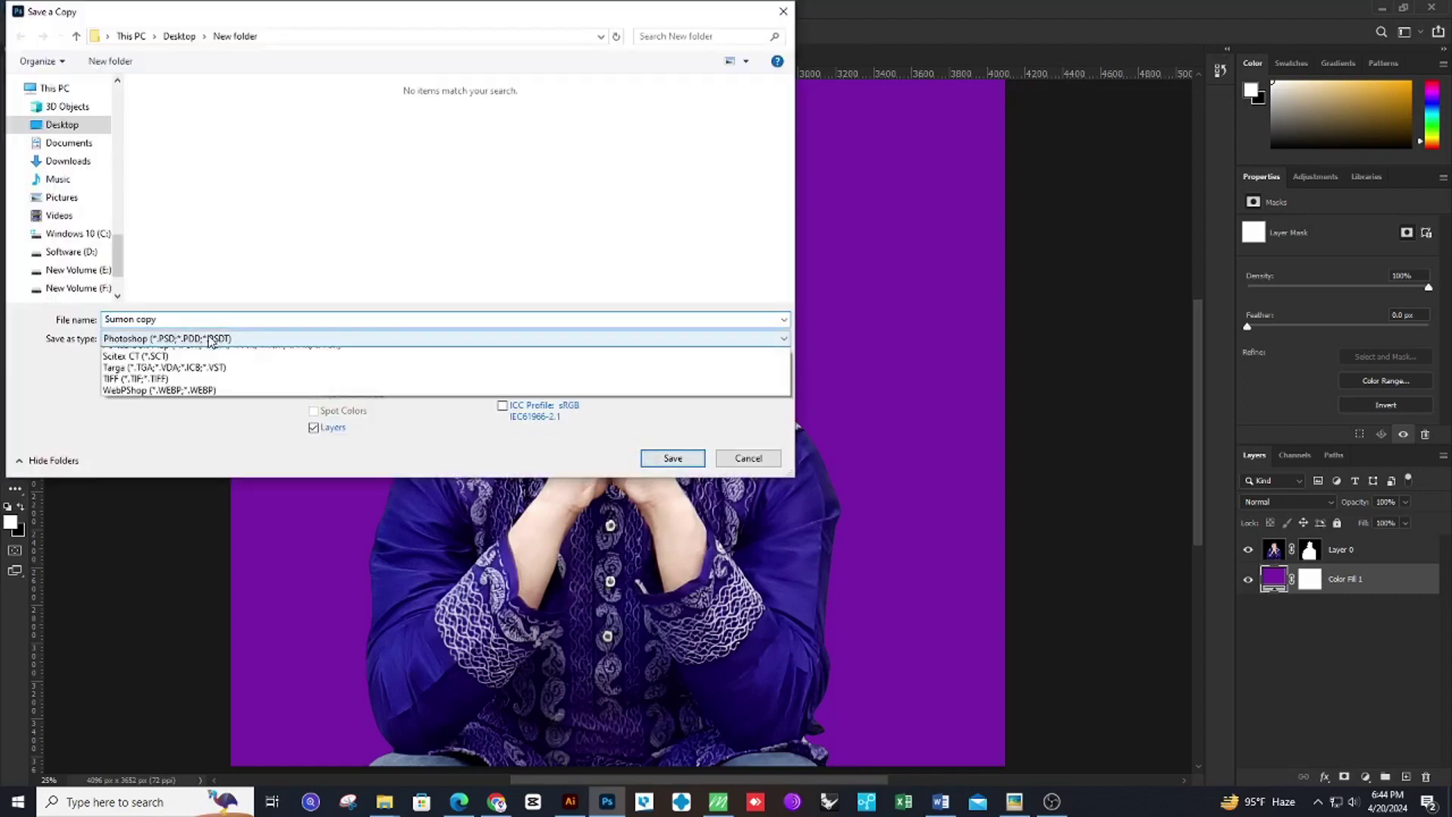
{"action": "left_click", "coordinate": [181, 456]}
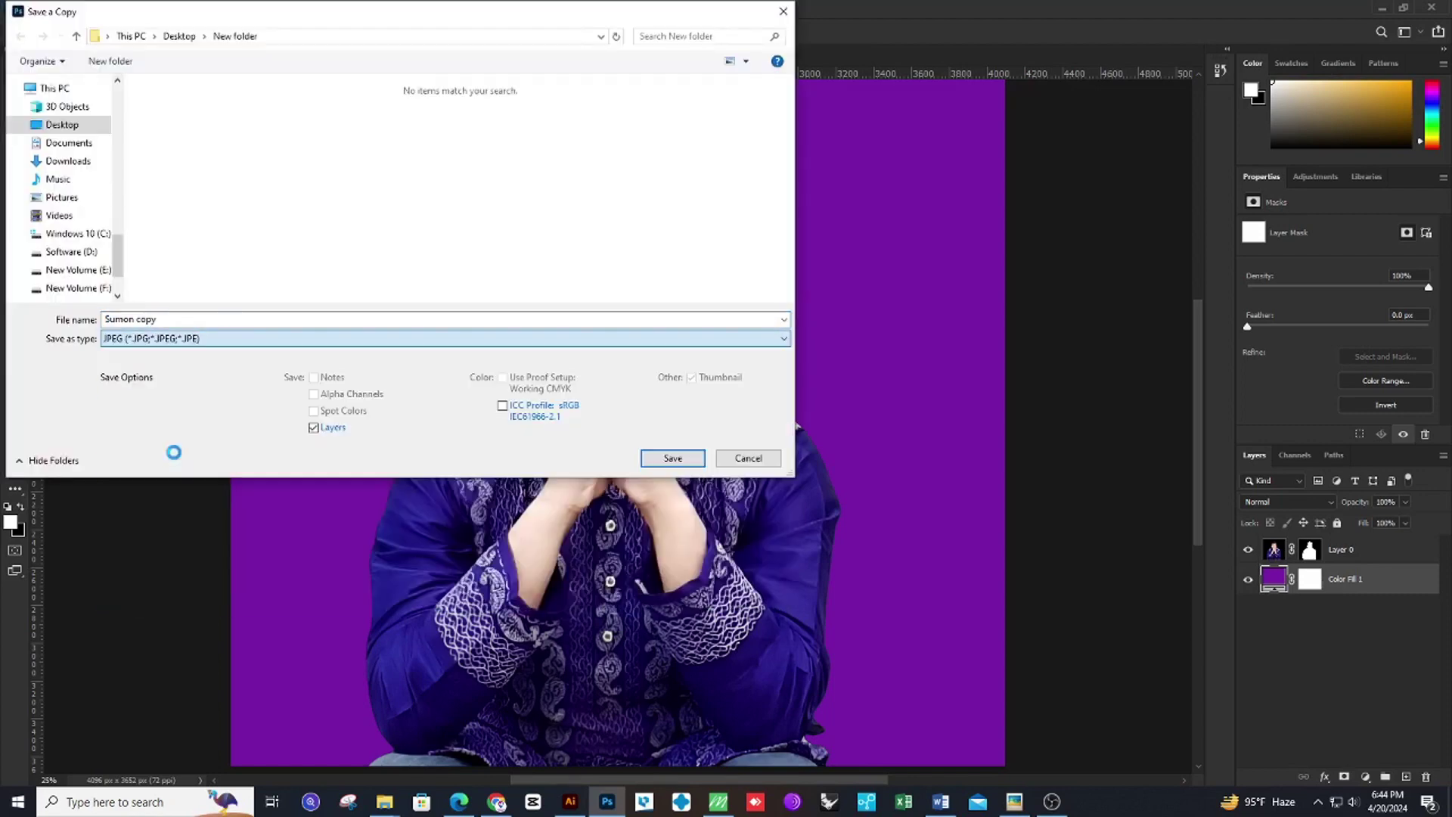
{"action": "double_click", "coordinate": [168, 319]}
{"action": "type", "text": "ds"}
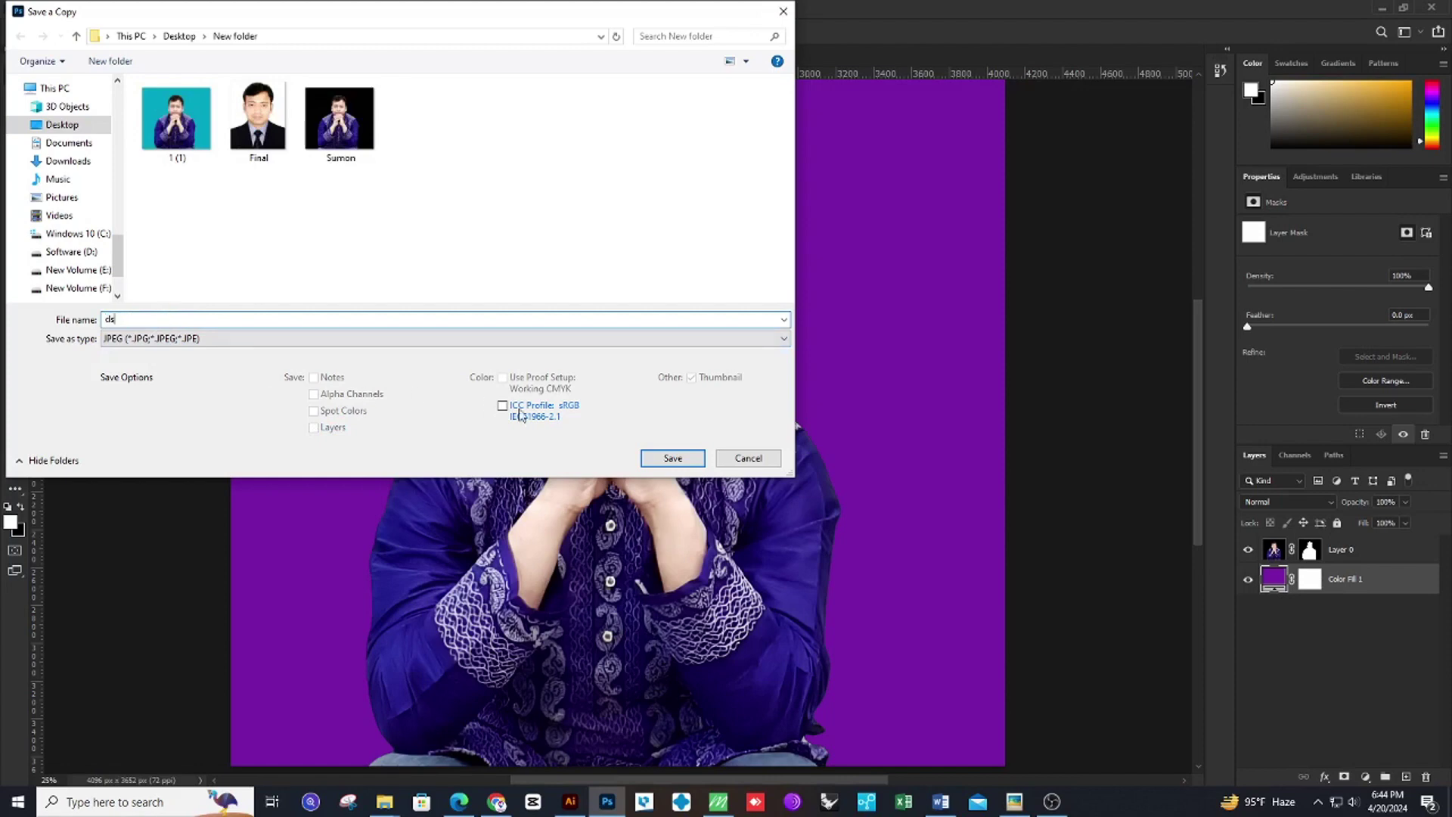
{"action": "left_click", "coordinate": [672, 458]}
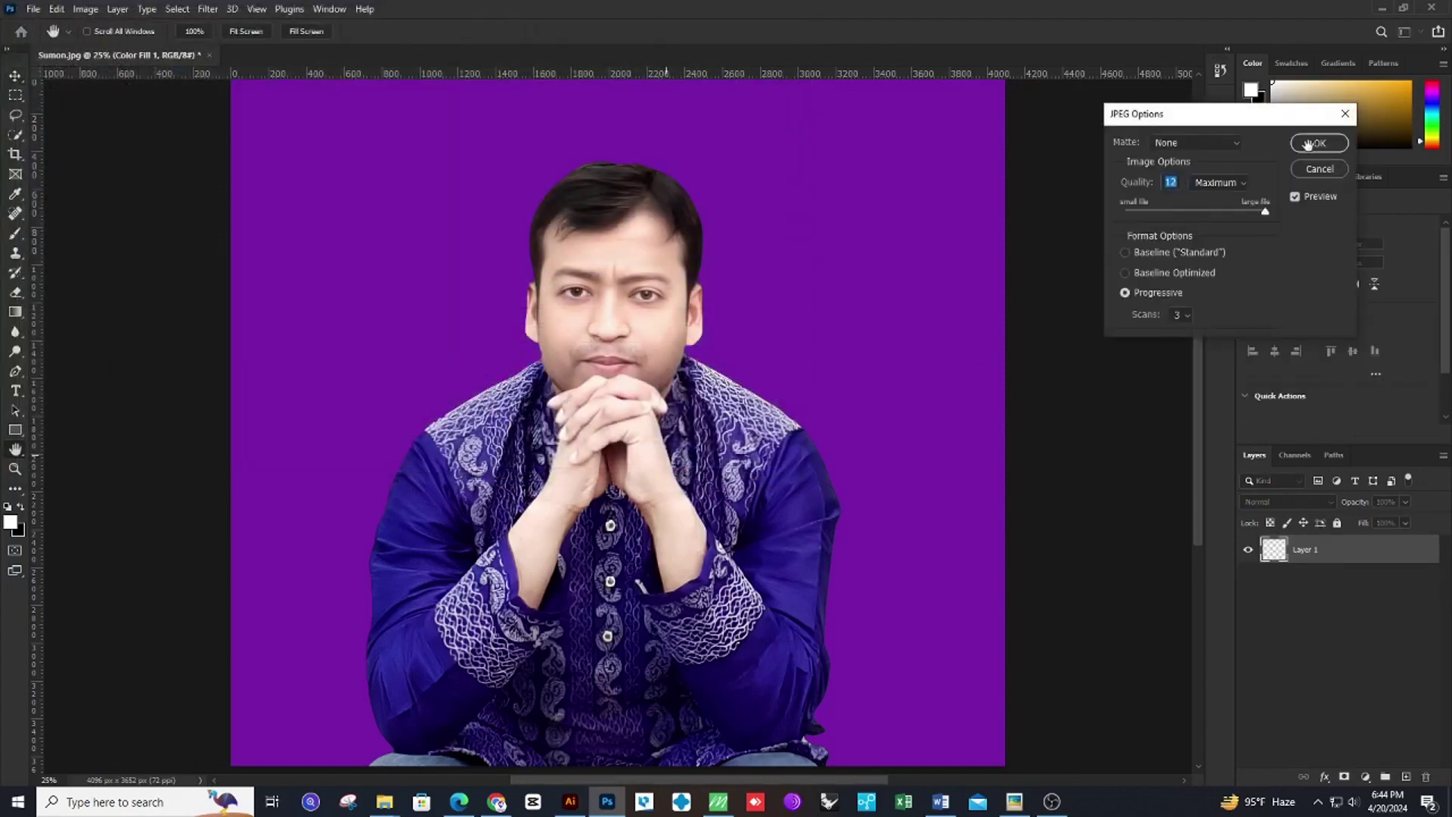
{"action": "left_click", "coordinate": [1309, 144]}
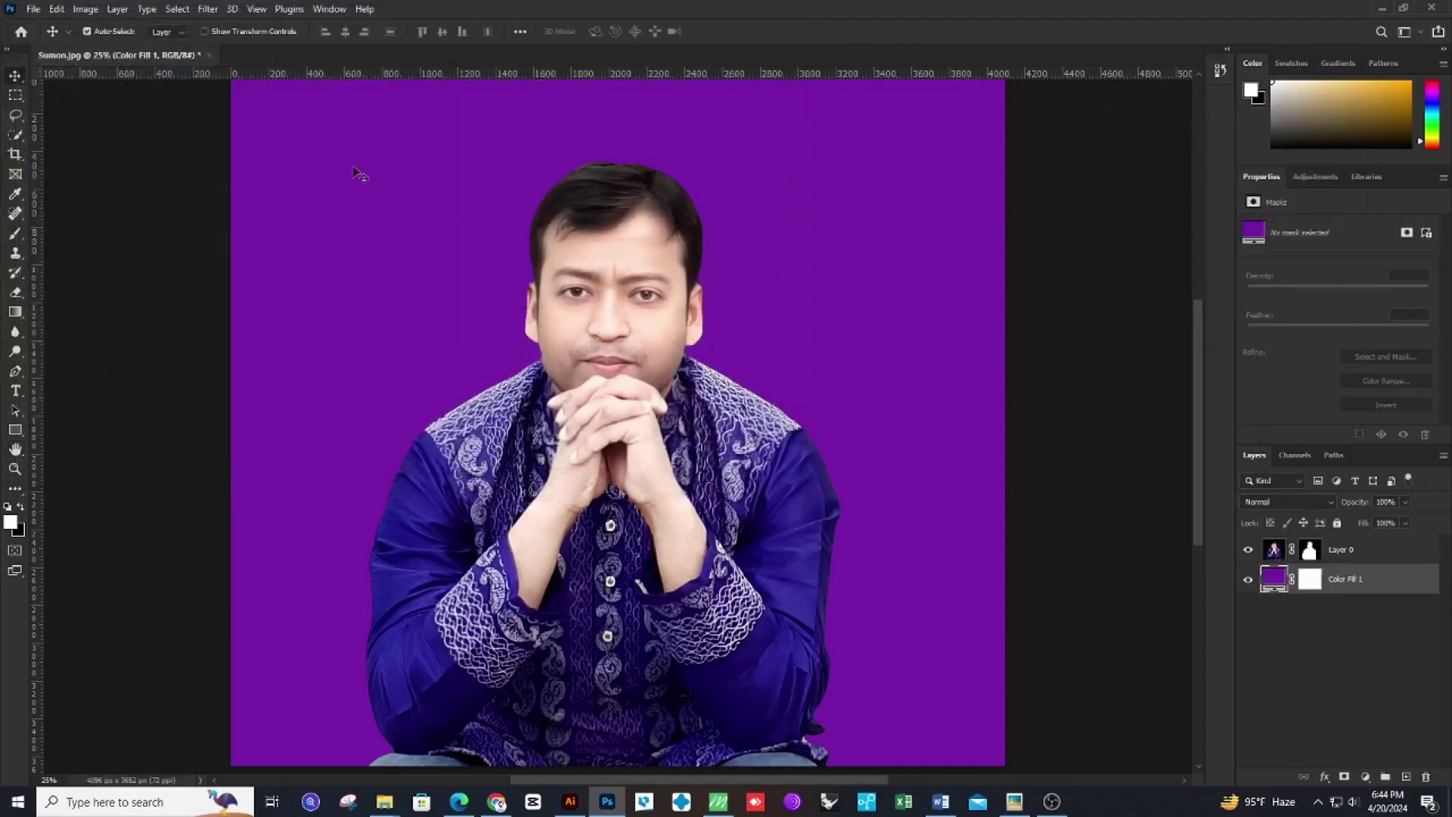
Open the photo "Final" from New folder and unlock its Background layer.
{"action": "left_click", "coordinate": [34, 11]}
{"action": "left_click", "coordinate": [70, 33]}
{"action": "left_click", "coordinate": [399, 121]}
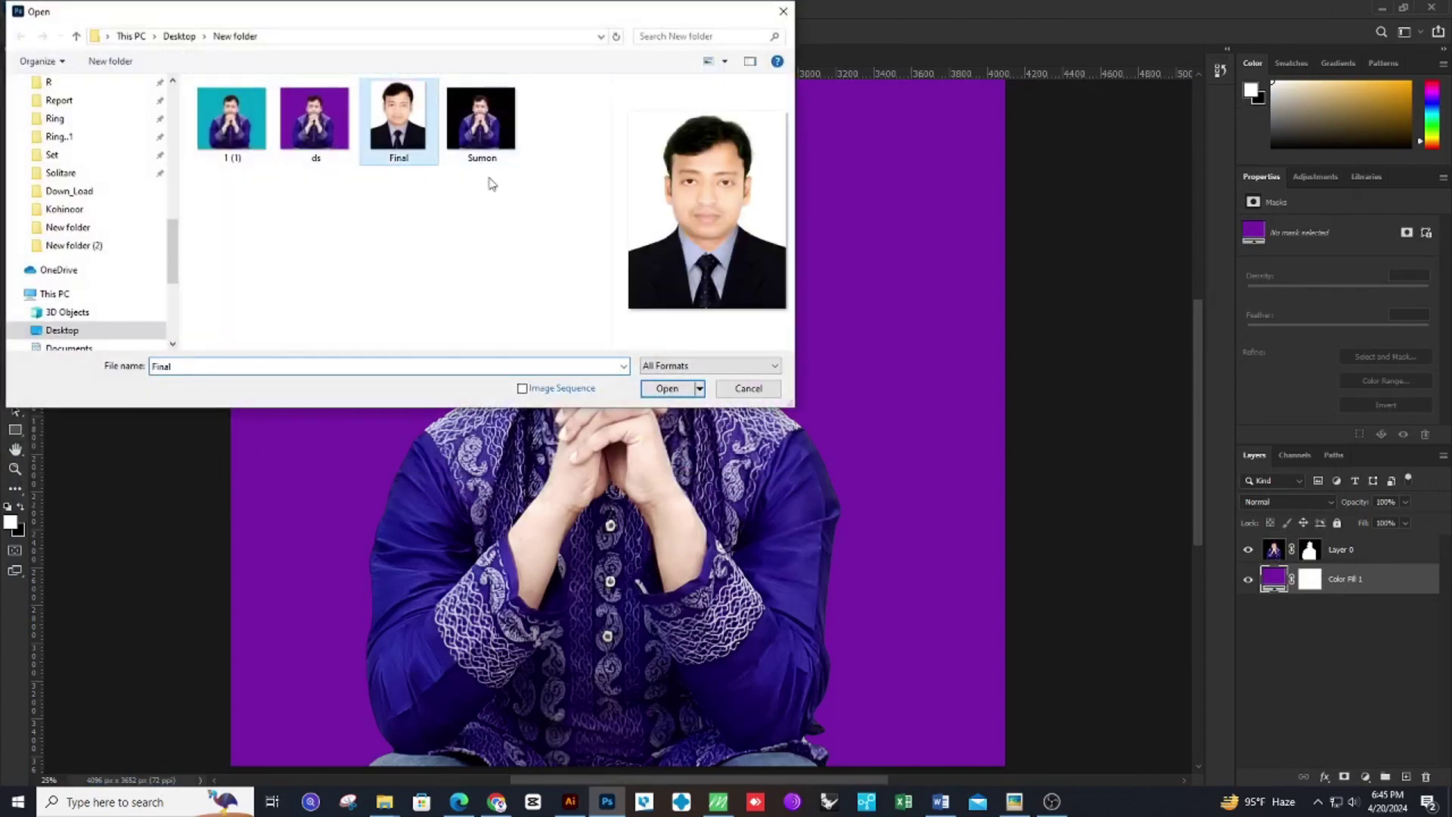
{"action": "left_click", "coordinate": [667, 389]}
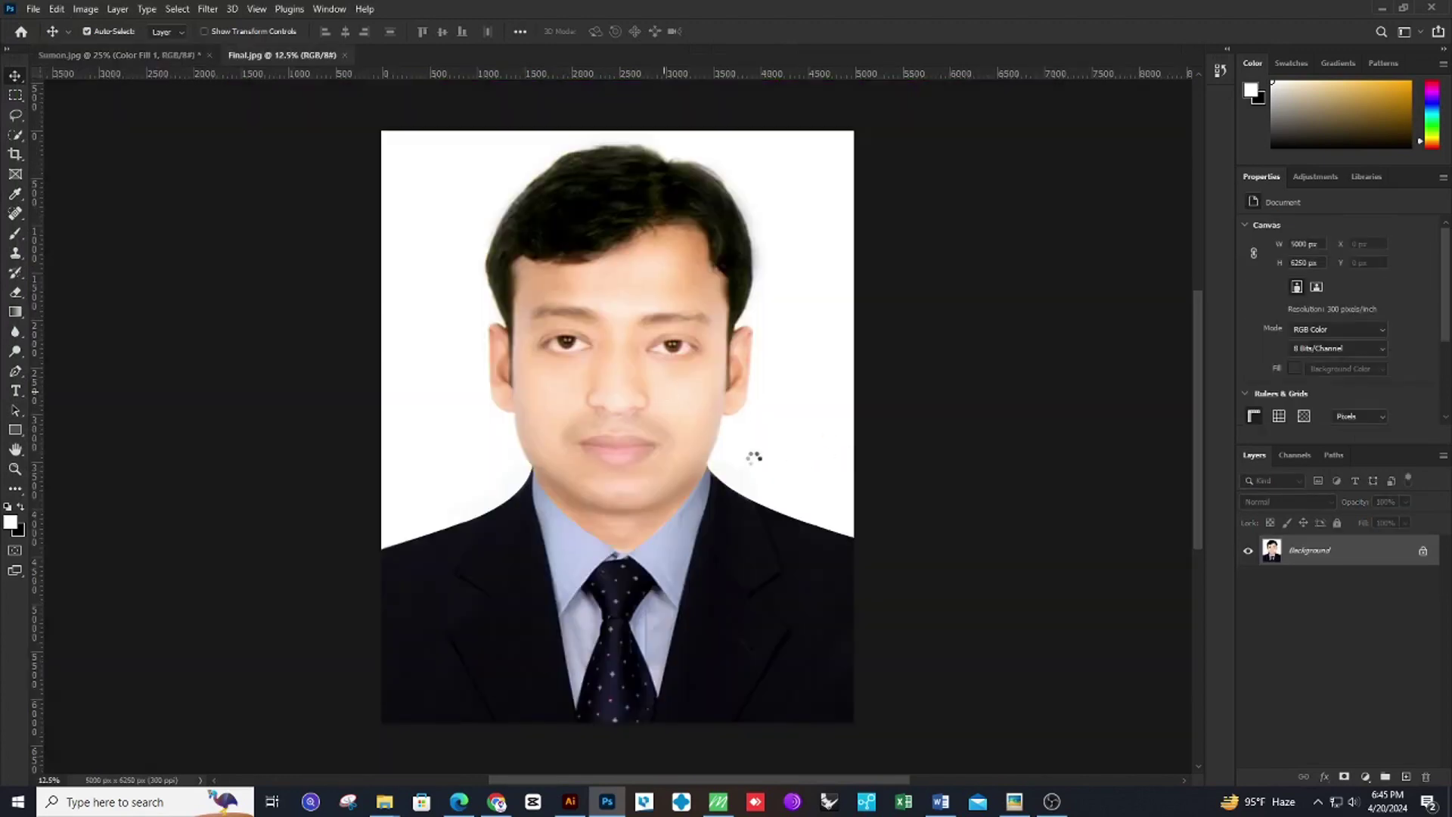
{"action": "scroll", "coordinate": [853, 475], "scroll_direction": "down", "scroll_amount": 2}
{"action": "scroll", "coordinate": [852, 475], "scroll_direction": "down", "scroll_amount": 1}
{"action": "scroll", "coordinate": [851, 475], "scroll_direction": "up", "scroll_amount": 3}
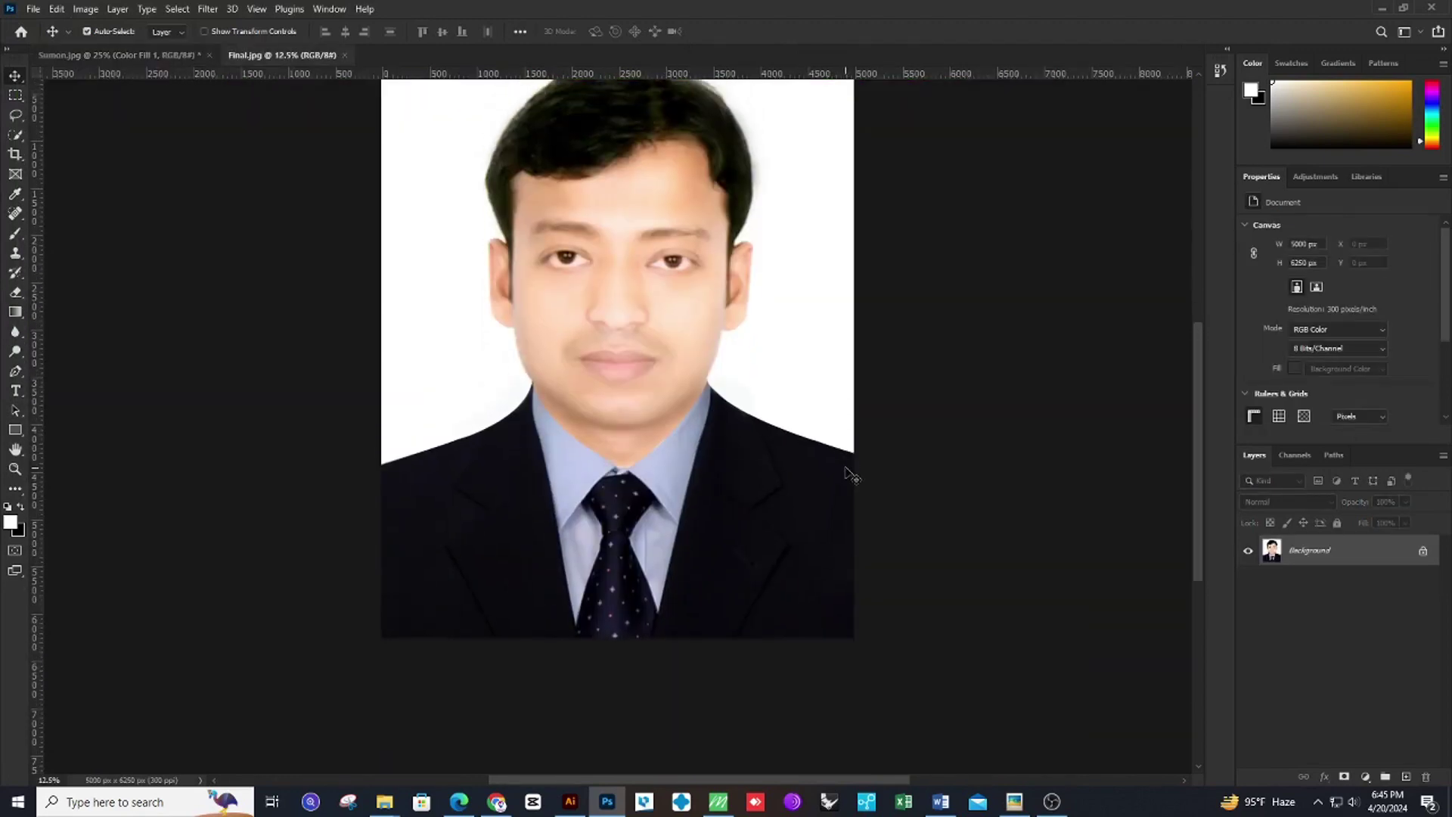
{"action": "left_click", "coordinate": [1424, 553]}
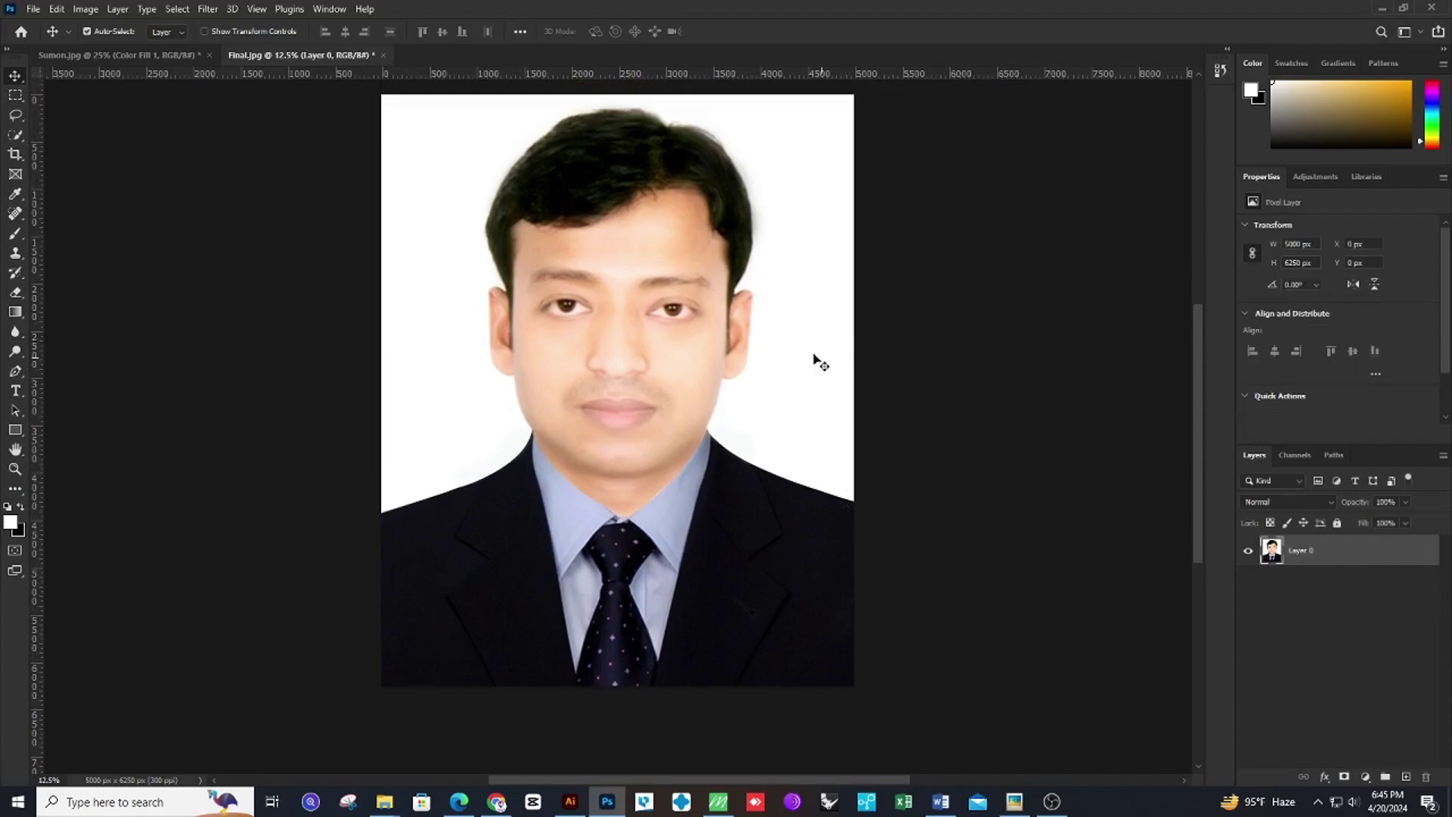
Select the subject and mask out the white background with a layer mask, adding a vector mask to the same layer.
{"action": "left_click", "coordinate": [178, 9]}
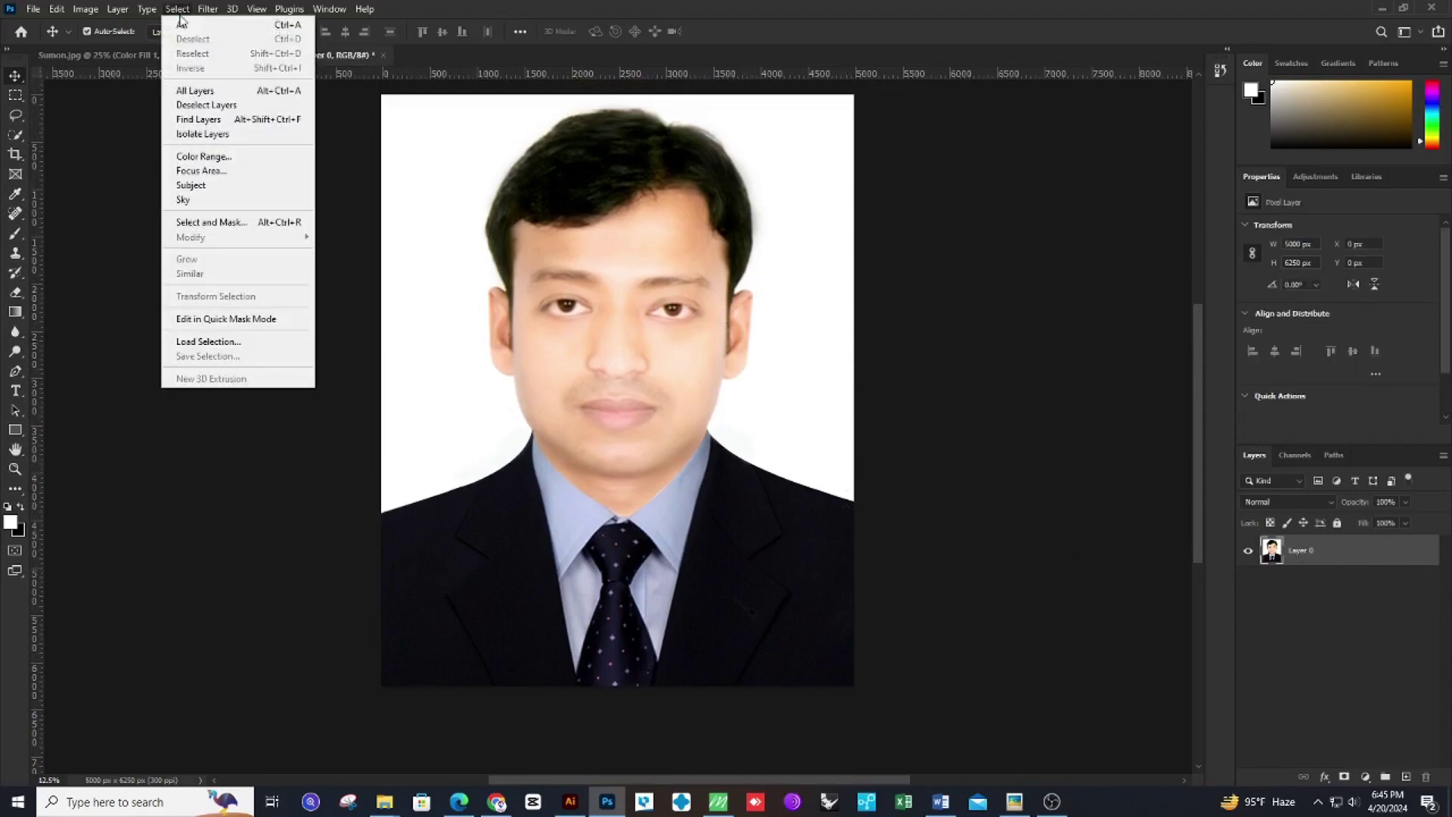
{"action": "left_click", "coordinate": [202, 188]}
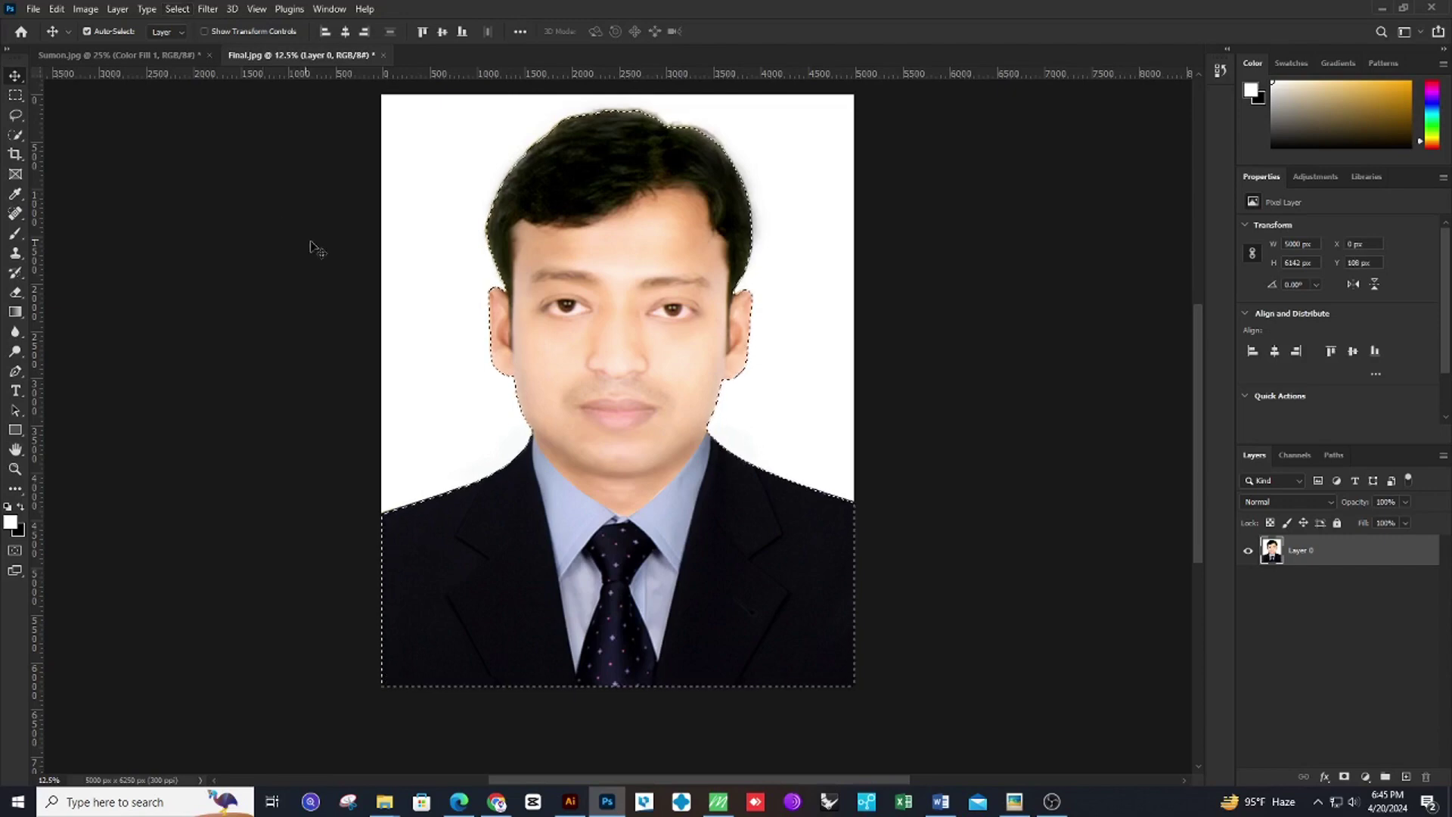
{"action": "left_click", "coordinate": [1344, 778]}
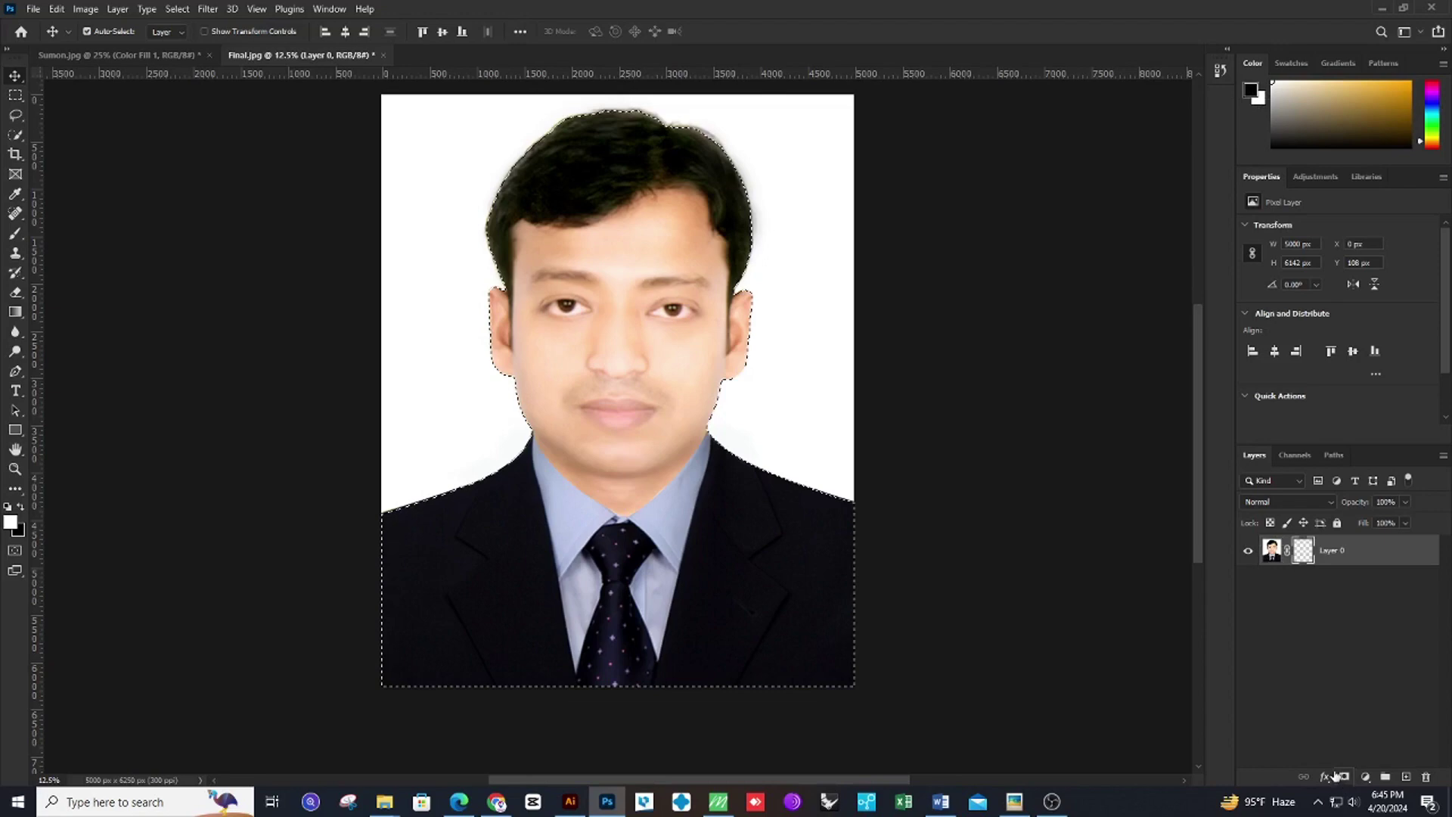
{"action": "left_click", "coordinate": [1336, 776]}
{"action": "scroll", "coordinate": [1160, 690], "scroll_direction": "up", "scroll_amount": 2}
{"action": "scroll", "coordinate": [1161, 691], "scroll_direction": "down", "scroll_amount": 1}
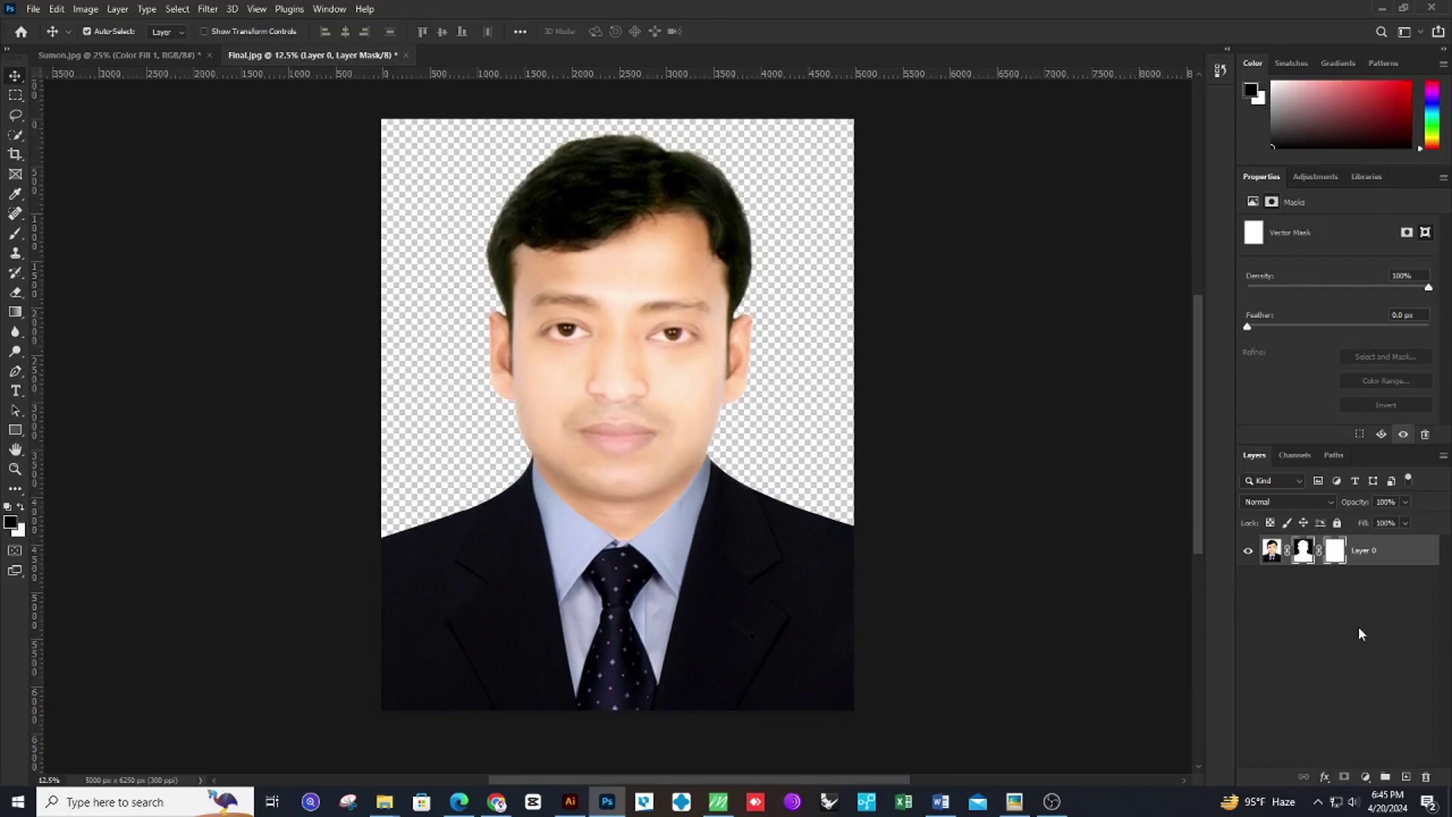
Add a white Solid Color fill layer, place it below the masked portrait and reopen its colour for editing.
{"action": "left_click", "coordinate": [1367, 780]}
{"action": "left_click", "coordinate": [1344, 507]}
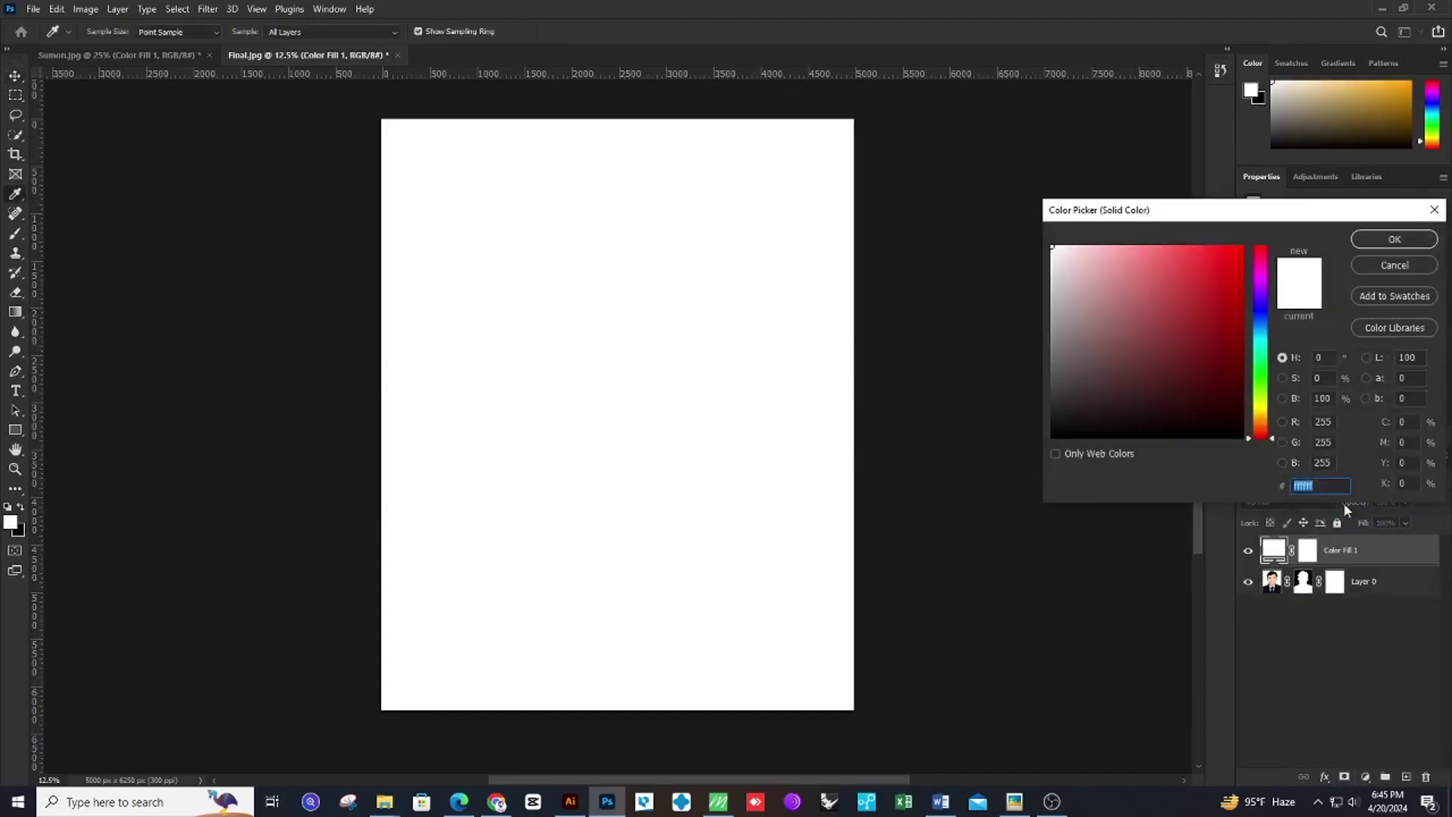
{"action": "left_click", "coordinate": [1395, 239]}
{"action": "left_click_drag", "start_coordinate": [1343, 550], "coordinate": [1367, 644]}
{"action": "double_click", "coordinate": [1277, 581]}
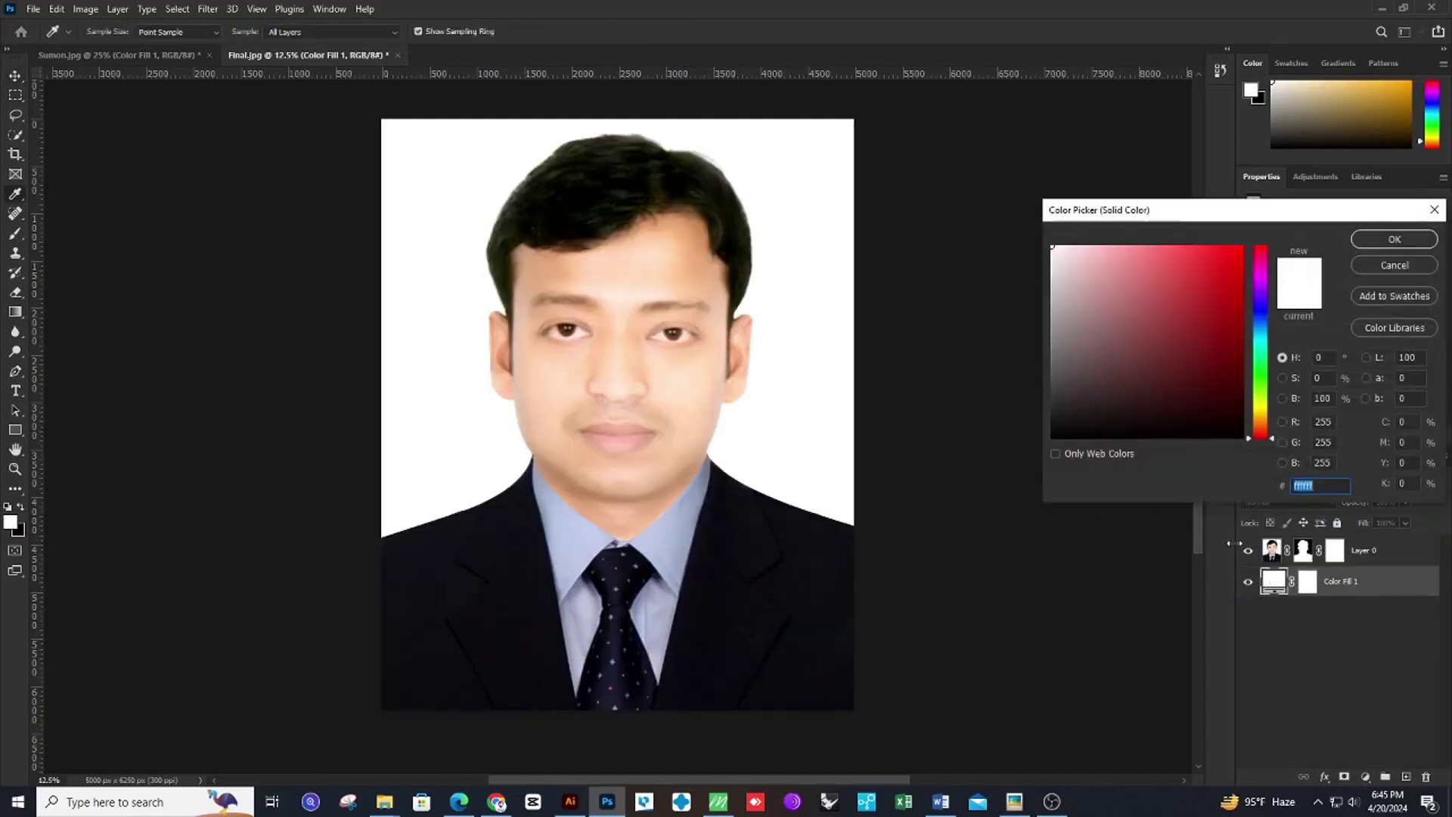
Try dark red (#a30000), grey (#77807e), dark grey (#2e2f2b), pale green (#c0c7ac) and white as background colours.
{"action": "left_click", "coordinate": [1135, 379]}
{"action": "left_click", "coordinate": [1169, 356]}
{"action": "left_click_drag", "start_coordinate": [1169, 355], "coordinate": [1242, 247]}
{"action": "left_click", "coordinate": [1241, 318]}
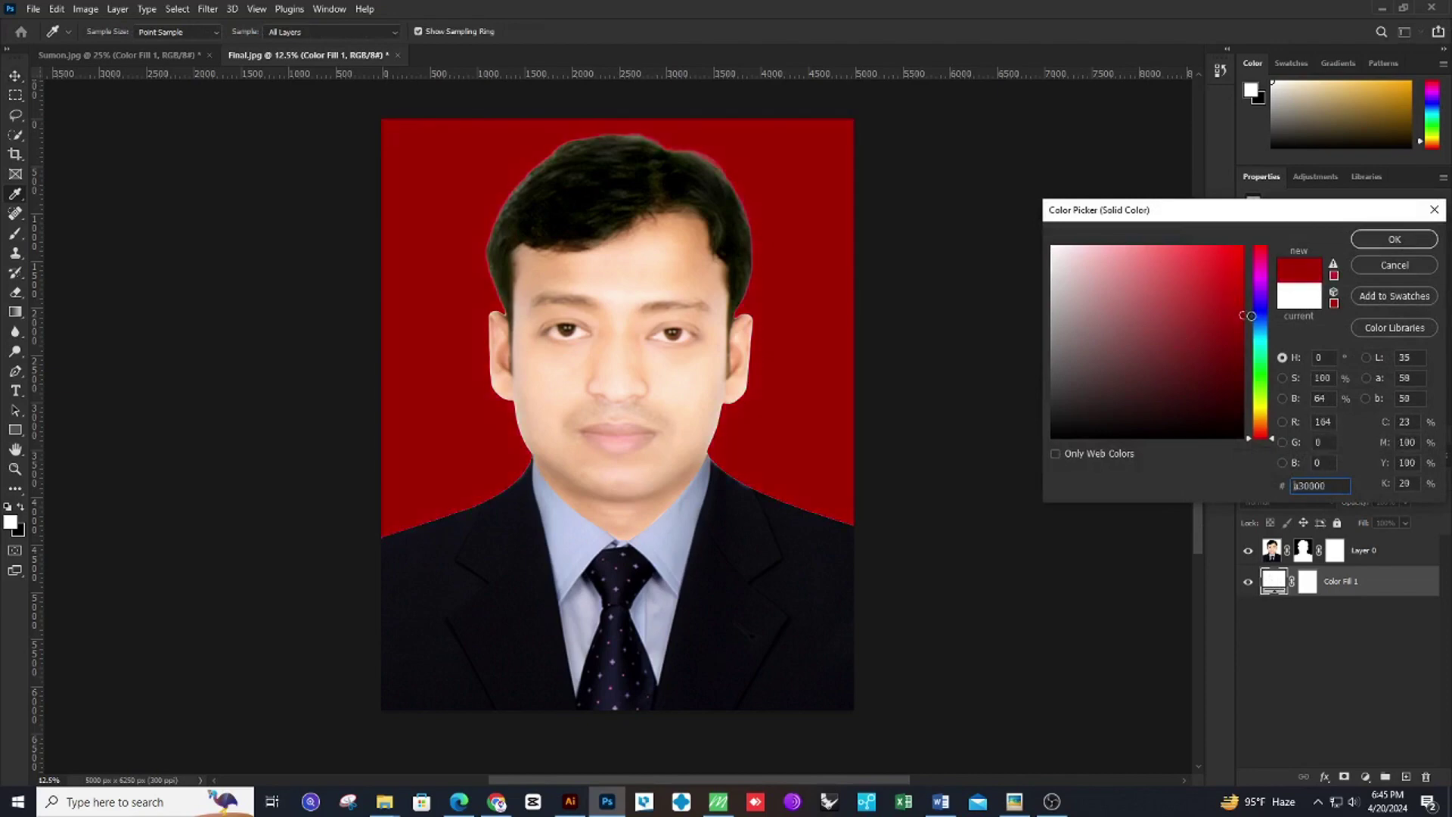
{"action": "mouse_move", "coordinate": [1260, 332]}
{"action": "left_mouse_down"}
{"action": "mouse_move", "coordinate": [1260, 321]}
{"action": "mouse_move", "coordinate": [1271, 356]}
{"action": "mouse_move", "coordinate": [1268, 300]}
{"action": "mouse_move", "coordinate": [1260, 428]}
{"action": "mouse_move", "coordinate": [1263, 348]}
{"action": "mouse_move", "coordinate": [1049, 255]}
{"action": "mouse_move", "coordinate": [1148, 285]}
{"action": "mouse_move", "coordinate": [1245, 248]}
{"action": "mouse_move", "coordinate": [1173, 307]}
{"action": "mouse_move", "coordinate": [1225, 331]}
{"action": "mouse_move", "coordinate": [1063, 338]}
{"action": "left_mouse_up"}
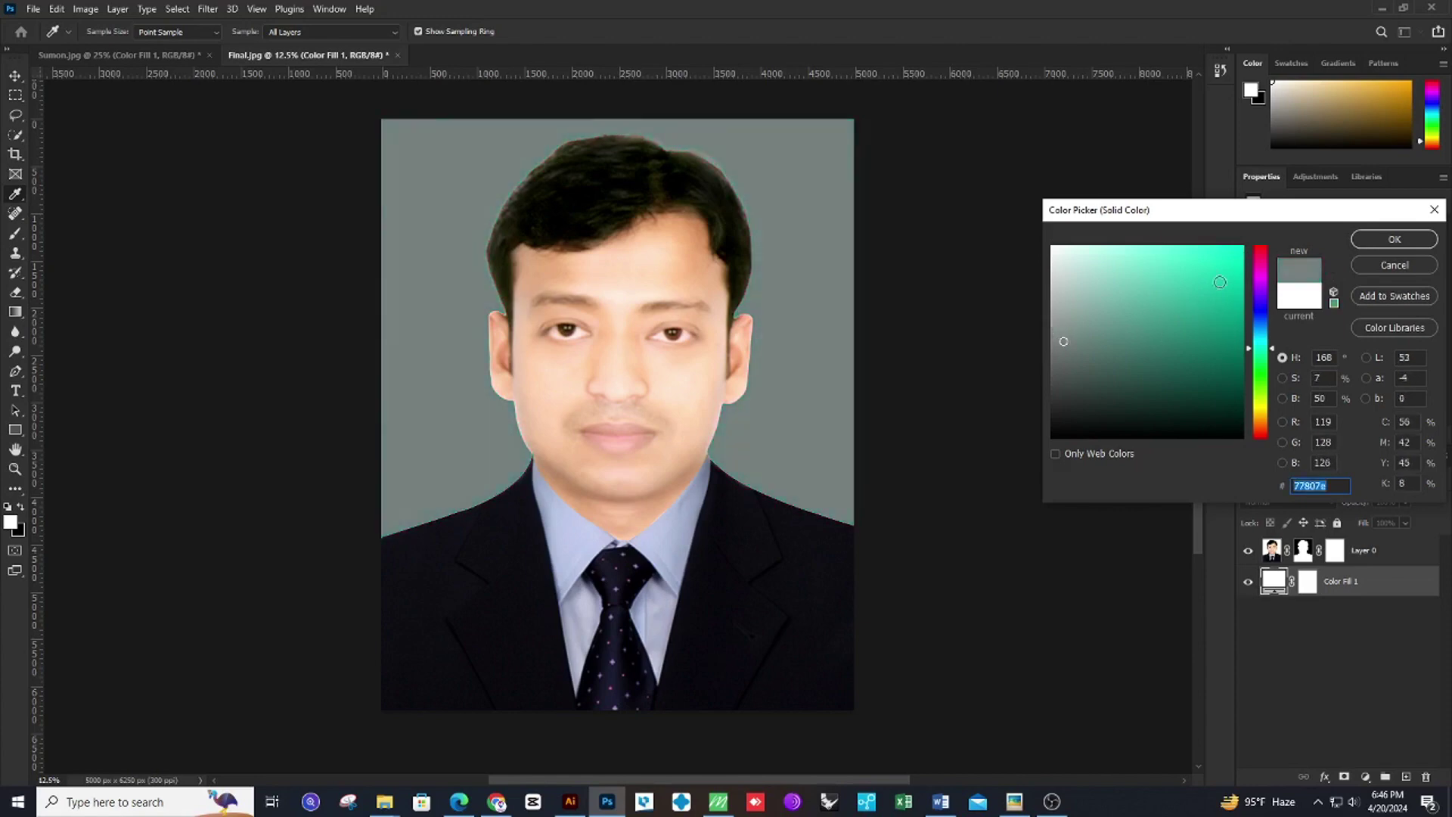
{"action": "mouse_move", "coordinate": [1259, 385]}
{"action": "left_mouse_down"}
{"action": "mouse_move", "coordinate": [1219, 407]}
{"action": "mouse_move", "coordinate": [1102, 409]}
{"action": "mouse_move", "coordinate": [1068, 335]}
{"action": "mouse_move", "coordinate": [1068, 404]}
{"action": "left_mouse_up"}
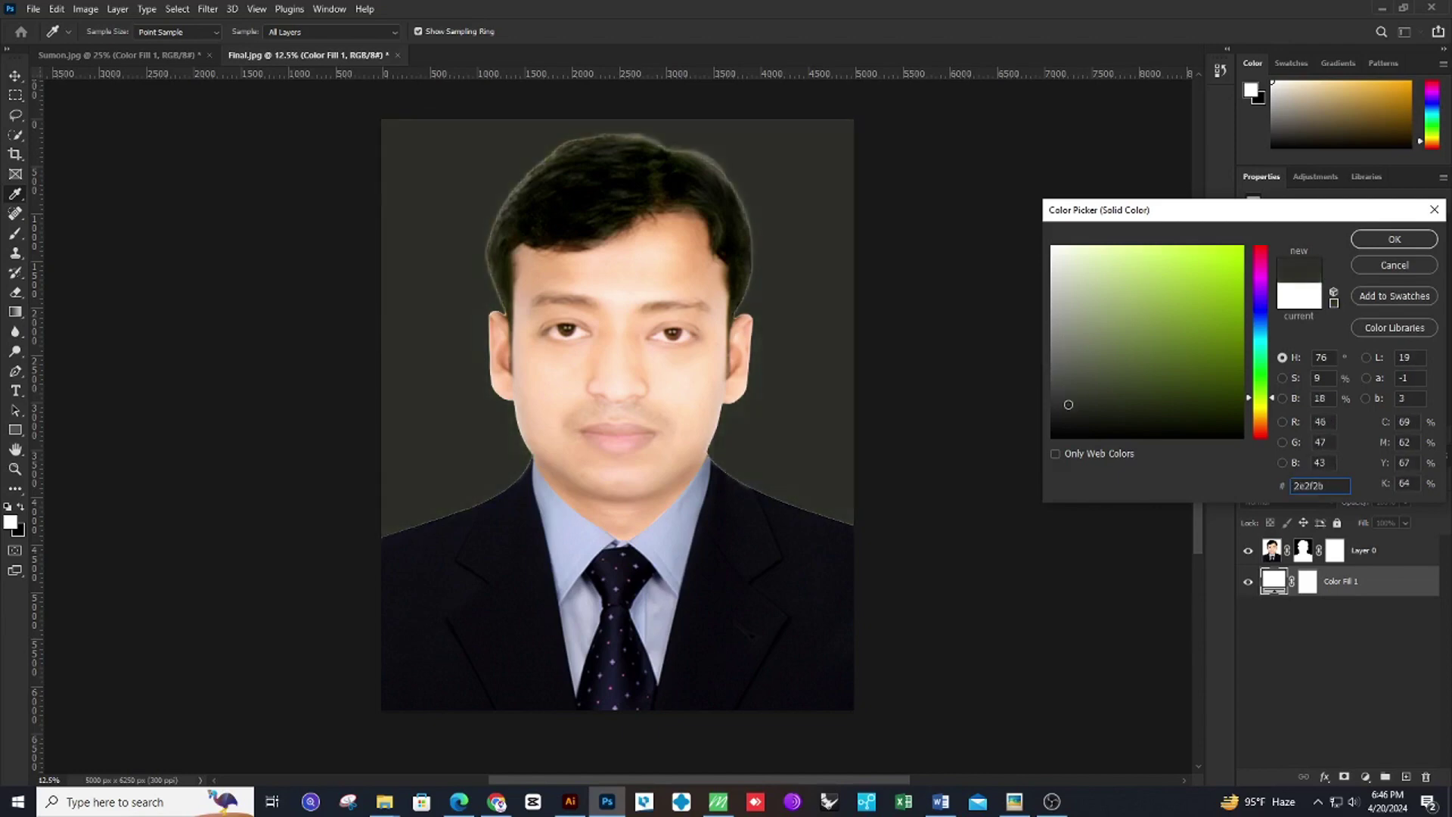
{"action": "left_click", "coordinate": [1076, 288]}
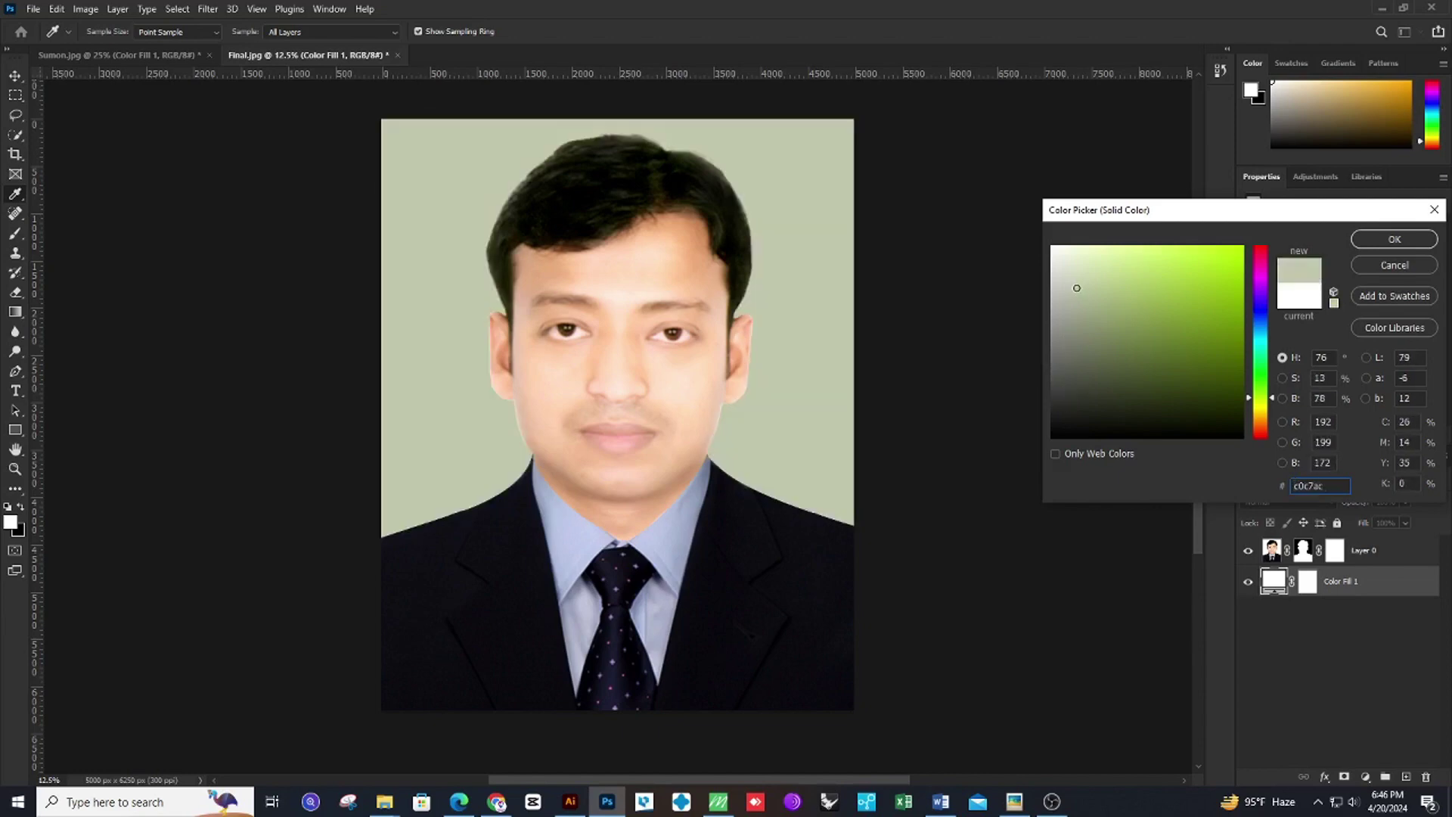
{"action": "left_click_drag", "start_coordinate": [1075, 287], "coordinate": [1048, 244]}
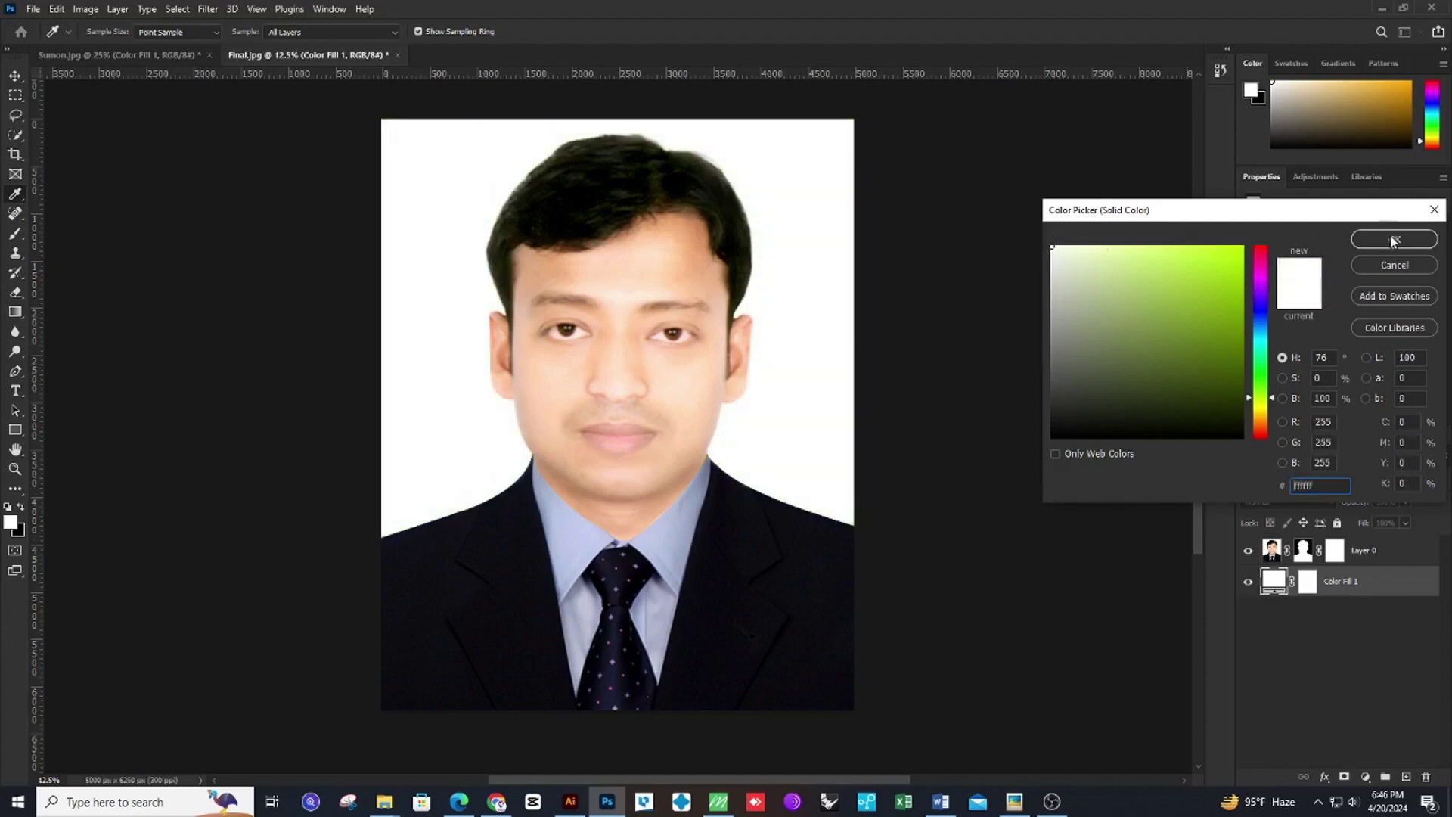
Try teal (#118e99), near-black teal (#001b1d), bright cyan (#1eecff) and dark teal (#0f4449) as background colours.
{"action": "left_click", "coordinate": [1259, 339]}
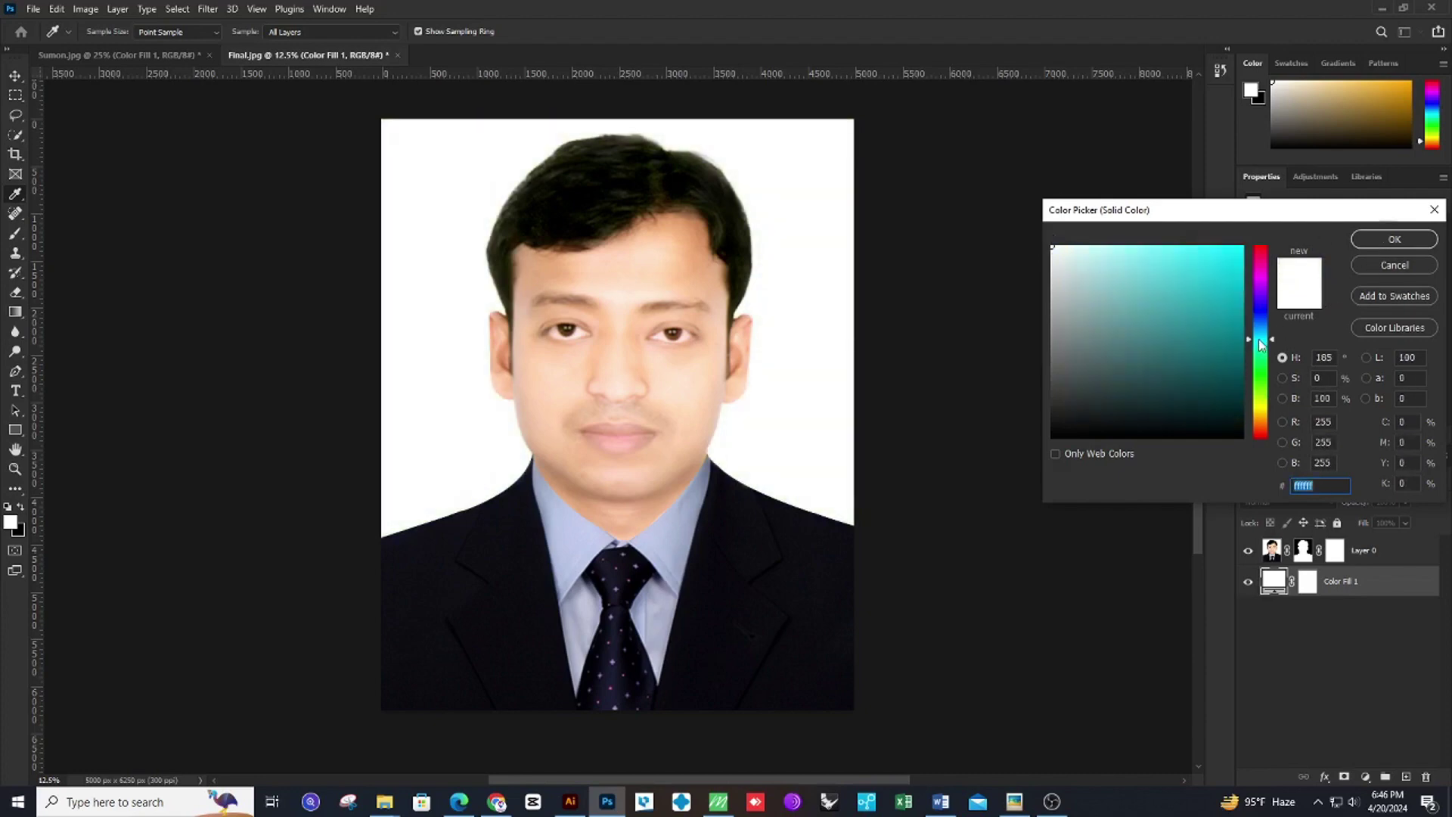
{"action": "left_click", "coordinate": [1221, 323]}
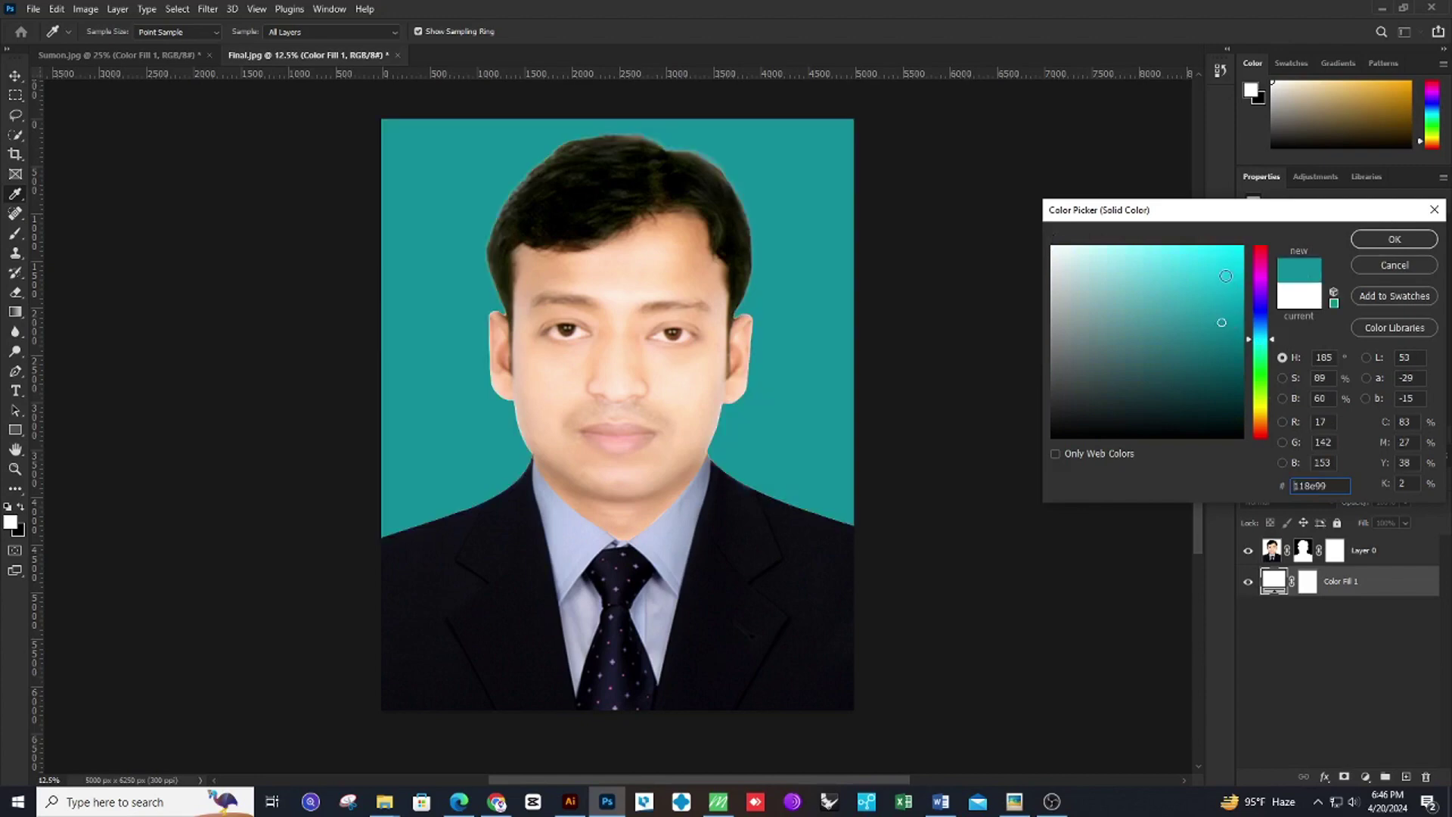
{"action": "mouse_move", "coordinate": [1250, 261]}
{"action": "left_mouse_down"}
{"action": "mouse_move", "coordinate": [1248, 246]}
{"action": "mouse_move", "coordinate": [1167, 322]}
{"action": "mouse_move", "coordinate": [1115, 422]}
{"action": "mouse_move", "coordinate": [1059, 319]}
{"action": "mouse_move", "coordinate": [1241, 416]}
{"action": "mouse_move", "coordinate": [1259, 406]}
{"action": "mouse_move", "coordinate": [1268, 345]}
{"action": "left_mouse_up"}
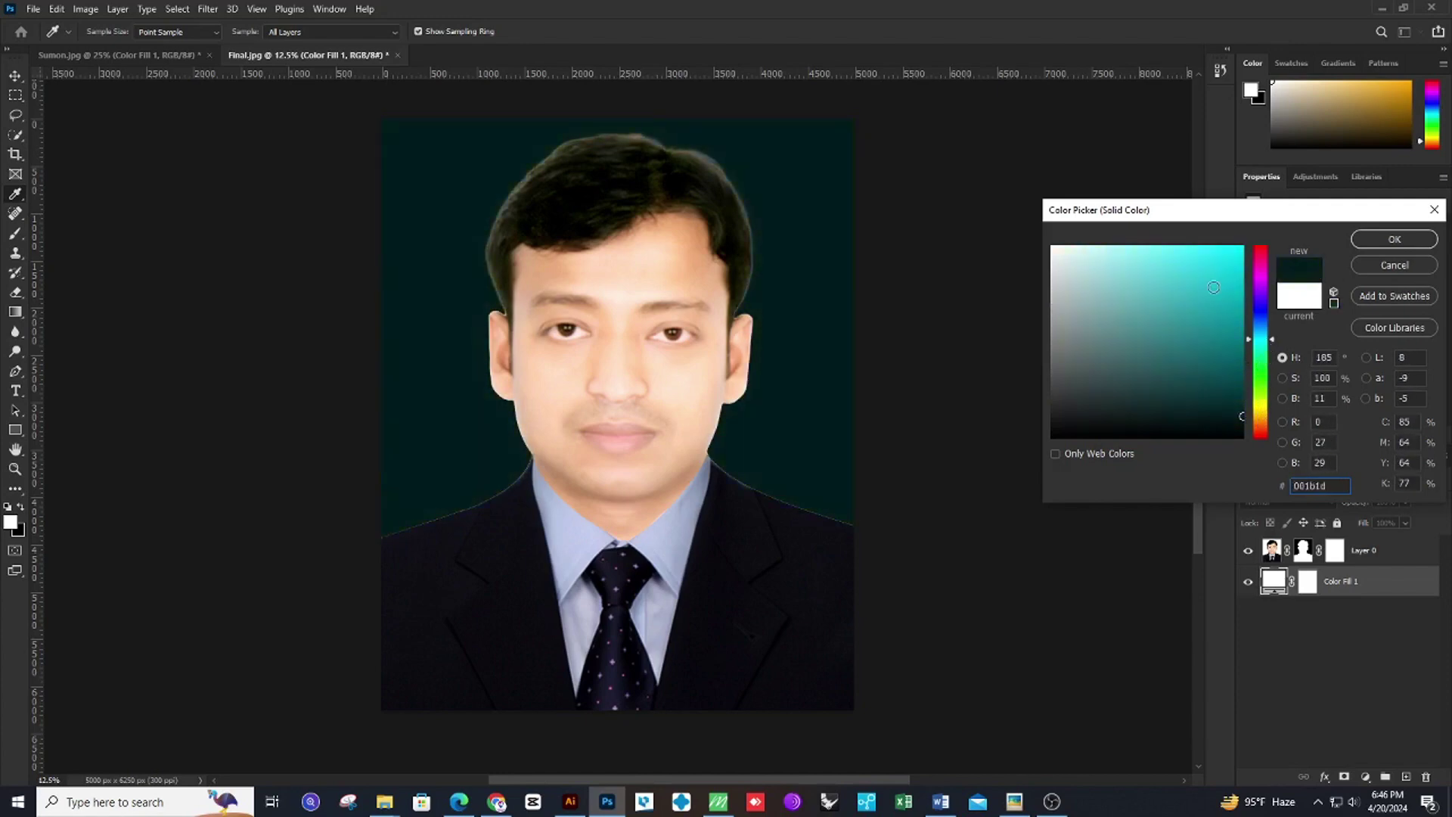
{"action": "left_click", "coordinate": [1214, 288]}
{"action": "left_click_drag", "start_coordinate": [1214, 287], "coordinate": [1221, 216]}
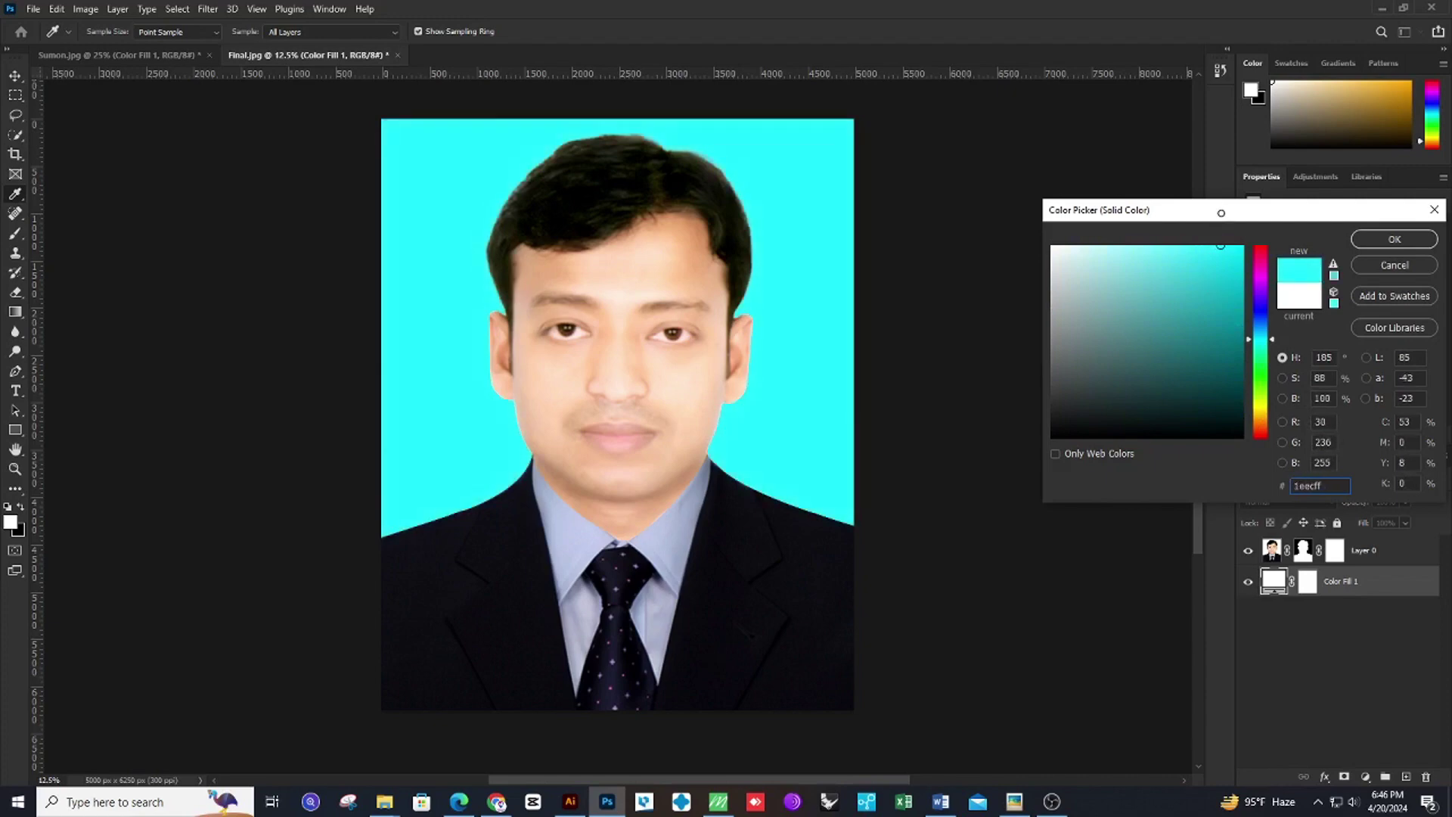
{"action": "left_click_drag", "start_coordinate": [1223, 286], "coordinate": [1206, 384]}
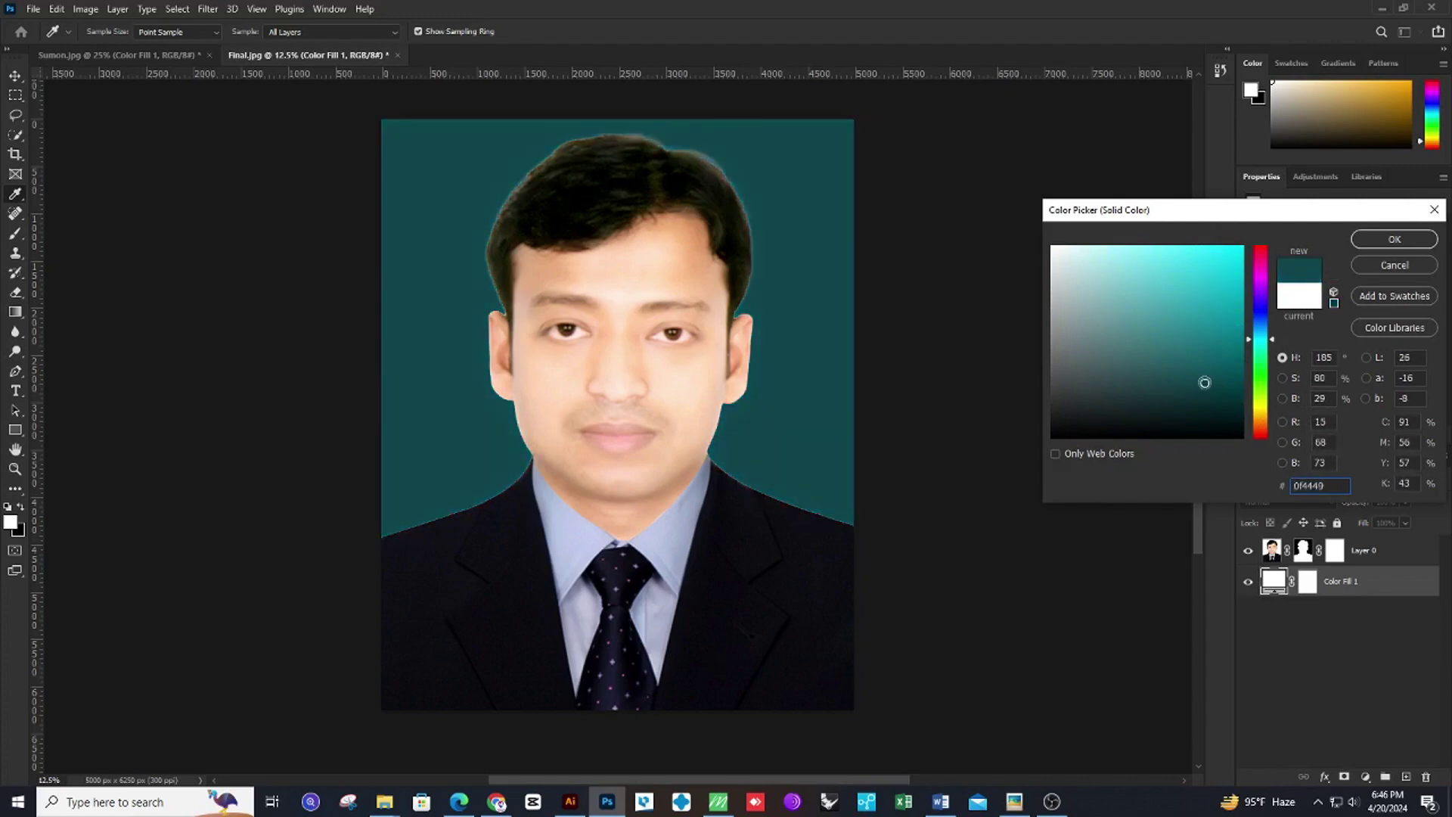
Try green (#2a8172), purple (#722a81) and near-white (#ecf2f2) as background colours.
{"action": "mouse_move", "coordinate": [1089, 299]}
{"action": "left_mouse_down"}
{"action": "mouse_move", "coordinate": [1066, 306]}
{"action": "mouse_move", "coordinate": [1075, 363]}
{"action": "mouse_move", "coordinate": [1149, 367]}
{"action": "mouse_move", "coordinate": [1181, 340]}
{"action": "mouse_move", "coordinate": [1265, 347]}
{"action": "left_mouse_up"}
{"action": "left_click", "coordinate": [1262, 344]}
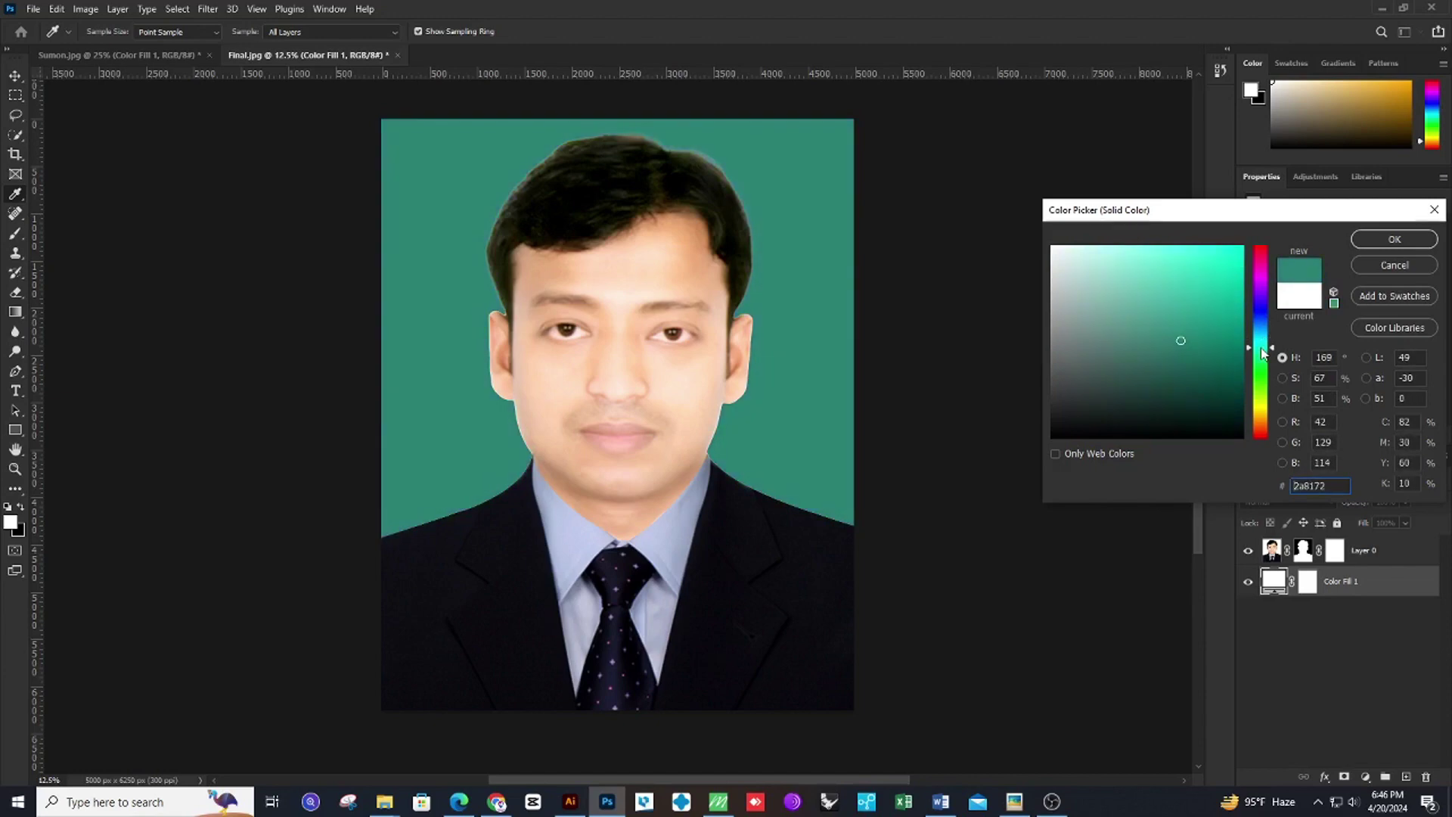
{"action": "left_click", "coordinate": [1259, 286]}
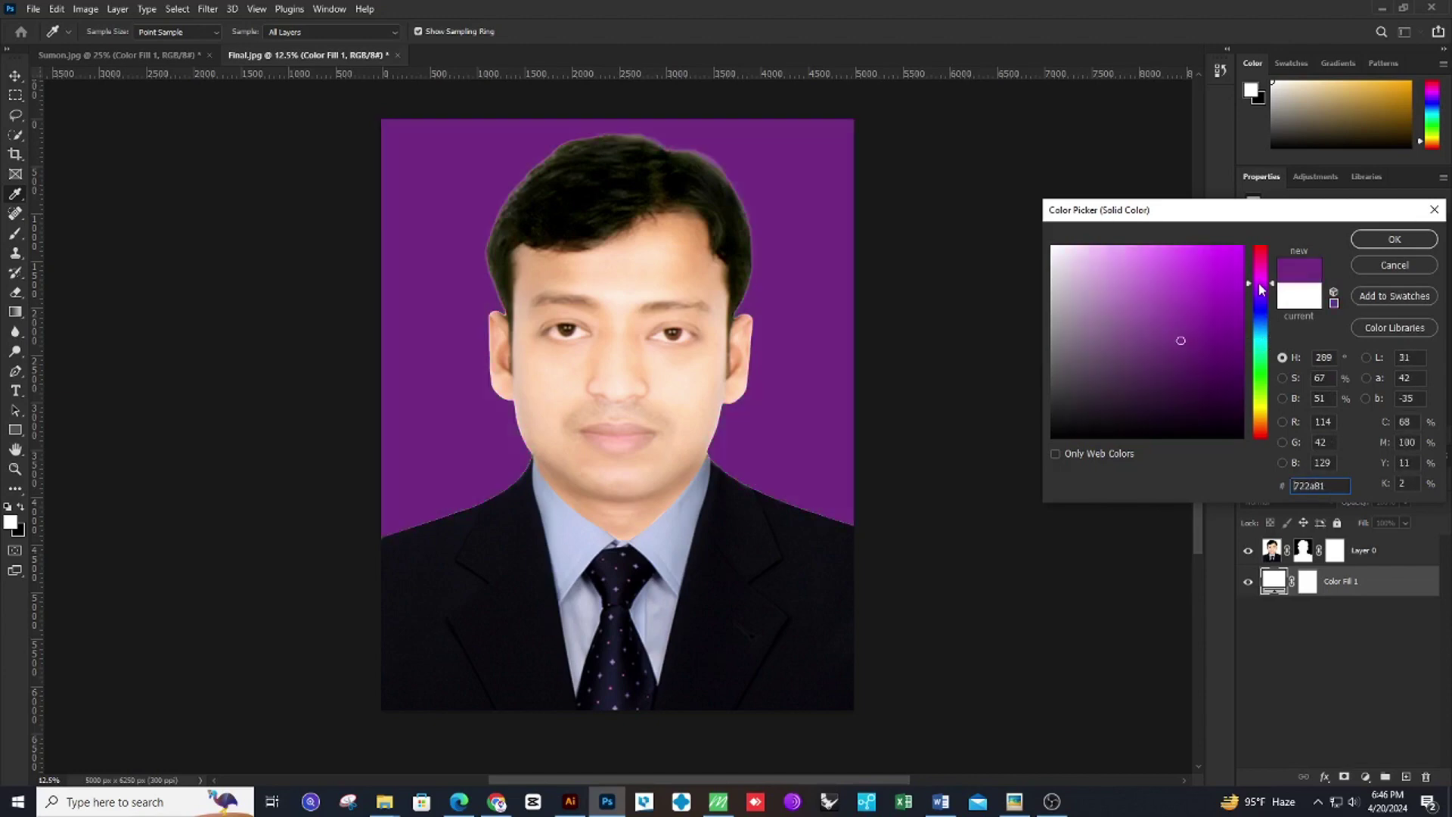
{"action": "left_click", "coordinate": [1269, 344]}
{"action": "mouse_move", "coordinate": [1145, 342]}
{"action": "left_mouse_down"}
{"action": "mouse_move", "coordinate": [1126, 394]}
{"action": "mouse_move", "coordinate": [1053, 248]}
{"action": "mouse_move", "coordinate": [1145, 293]}
{"action": "mouse_move", "coordinate": [1241, 253]}
{"action": "mouse_move", "coordinate": [1229, 379]}
{"action": "mouse_move", "coordinate": [1117, 345]}
{"action": "mouse_move", "coordinate": [1116, 385]}
{"action": "mouse_move", "coordinate": [1111, 298]}
{"action": "mouse_move", "coordinate": [1052, 246]}
{"action": "left_mouse_up"}
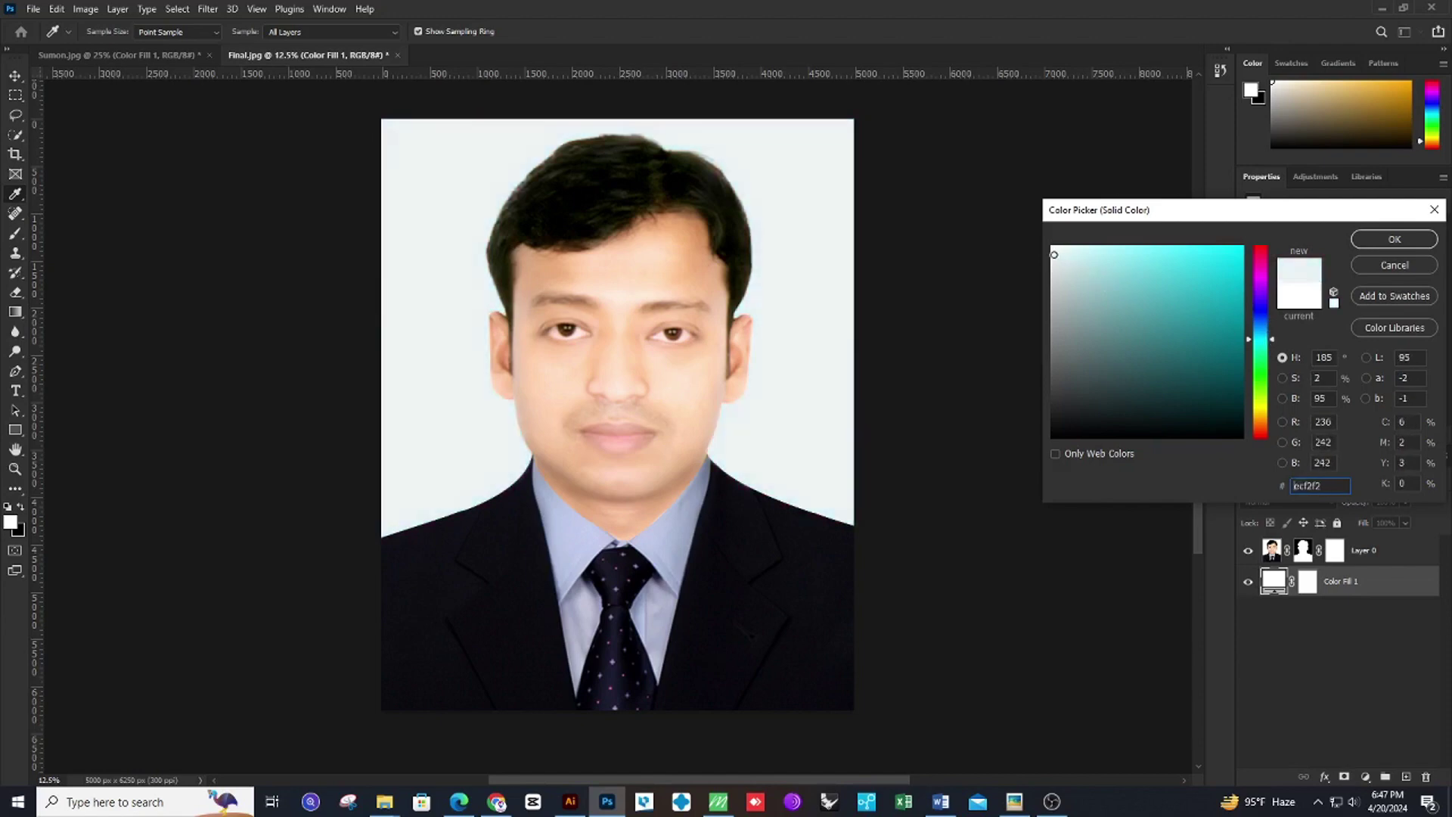
Set the background fill to blue (#2a57cc) and apply the colour.
{"action": "left_click_drag", "start_coordinate": [1256, 325], "coordinate": [1204, 284]}
{"action": "left_click", "coordinate": [1231, 315]}
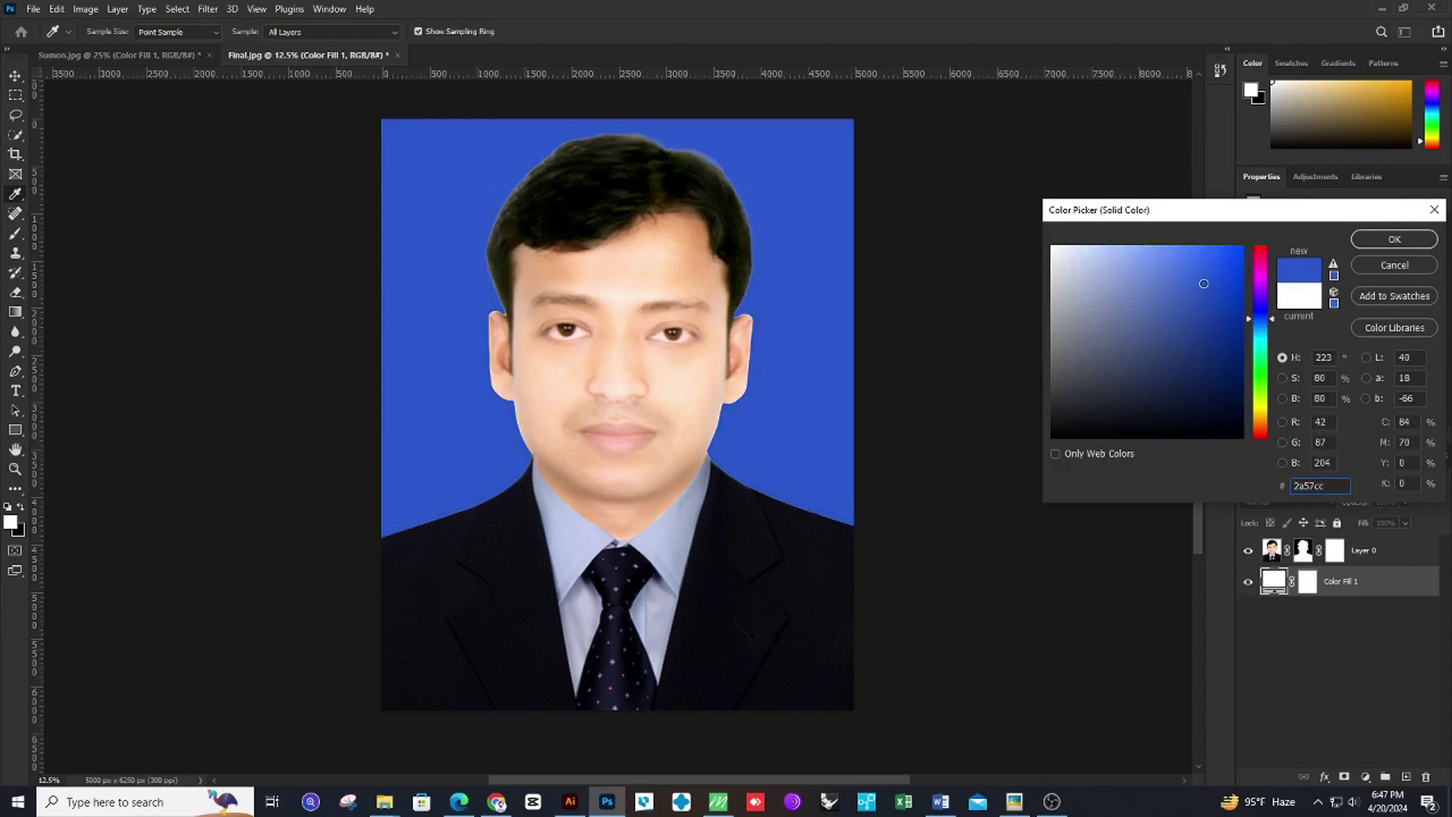
{"action": "left_click", "coordinate": [1400, 239]}
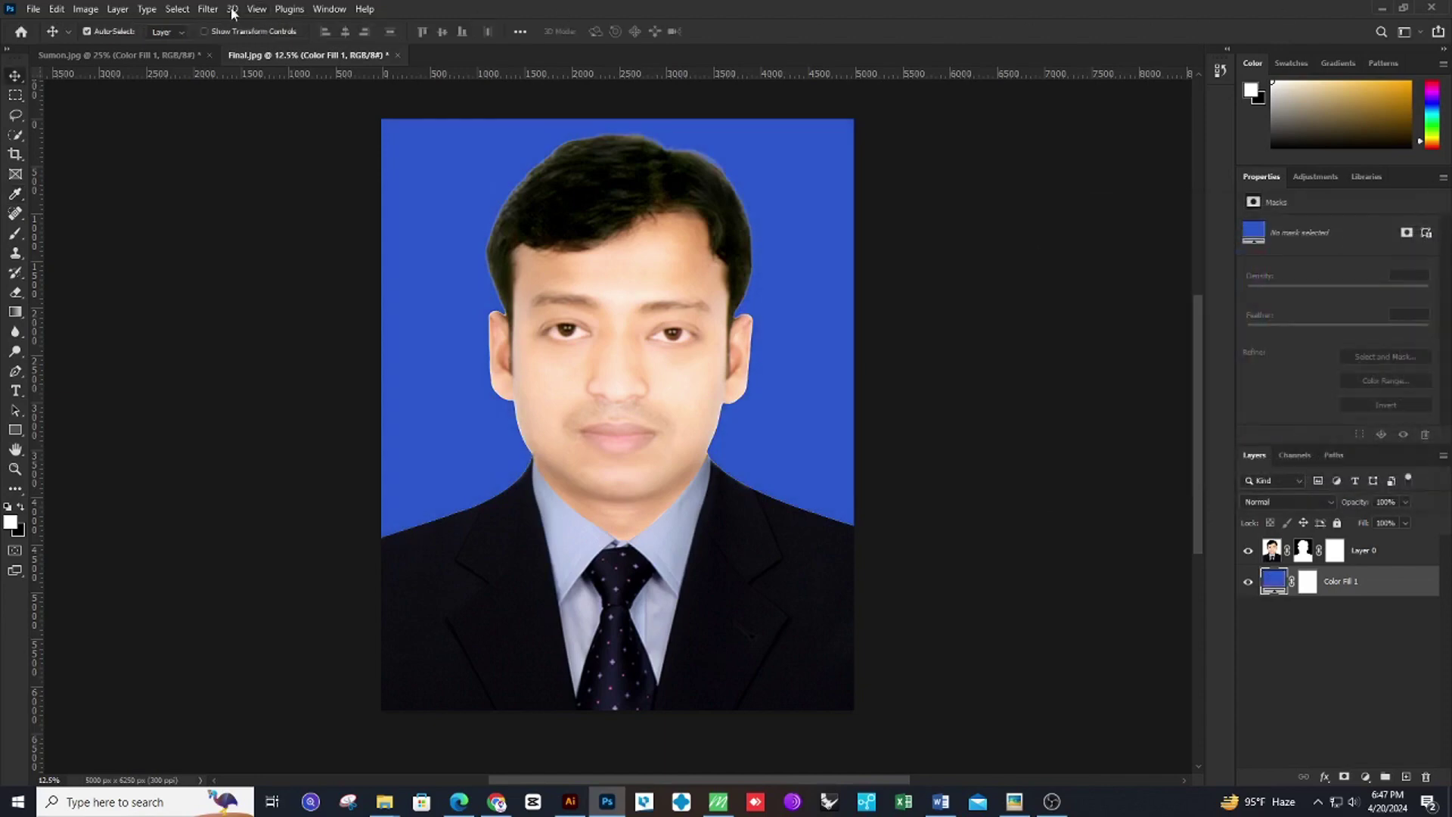
Save a copy of the blue-background portrait as a JPEG named fsdfdffd in New folder, at maximum quality 12 with Baseline ("Standard") format.
{"action": "left_click", "coordinate": [44, 11]}
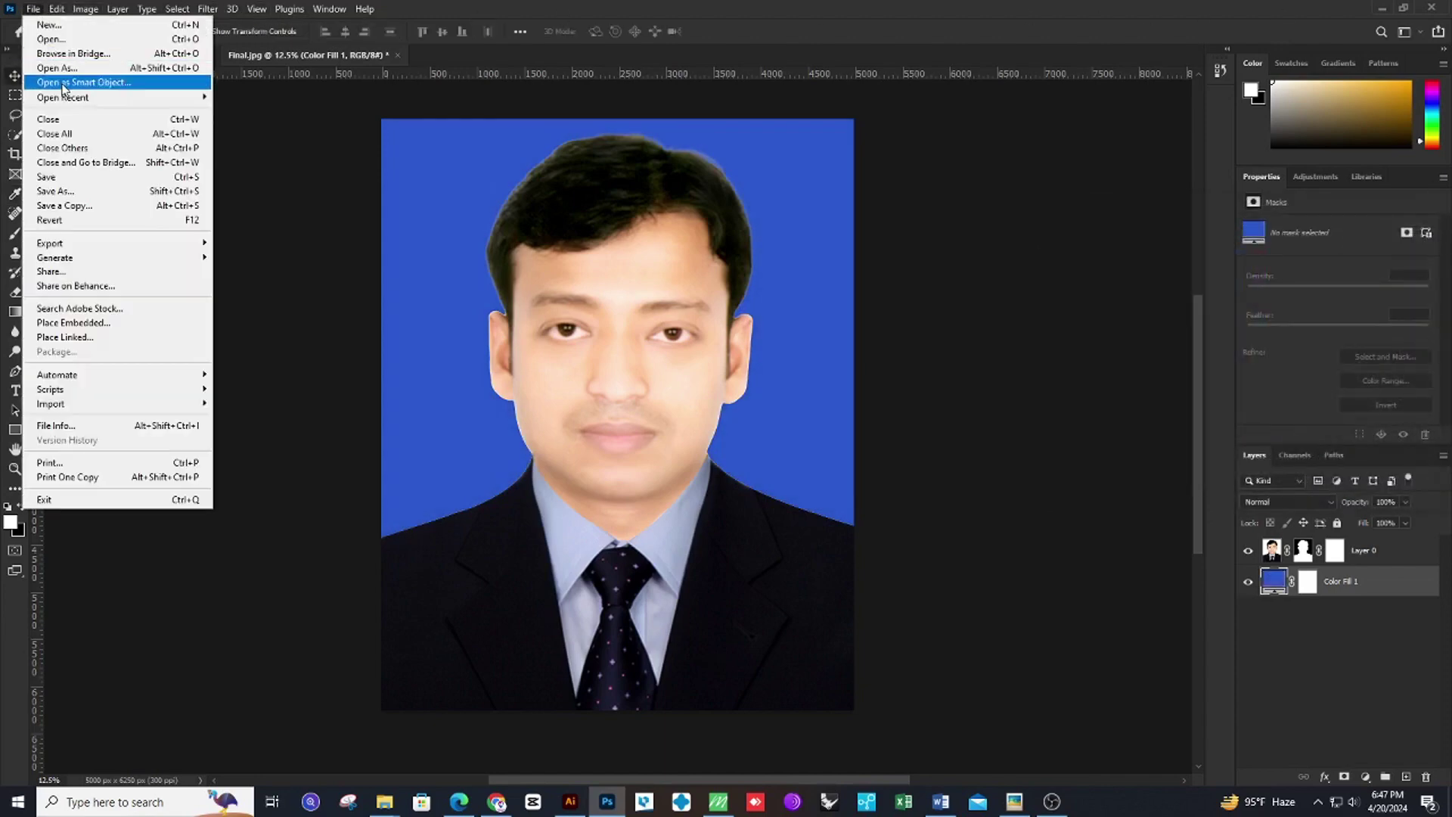
{"action": "left_click", "coordinate": [63, 195]}
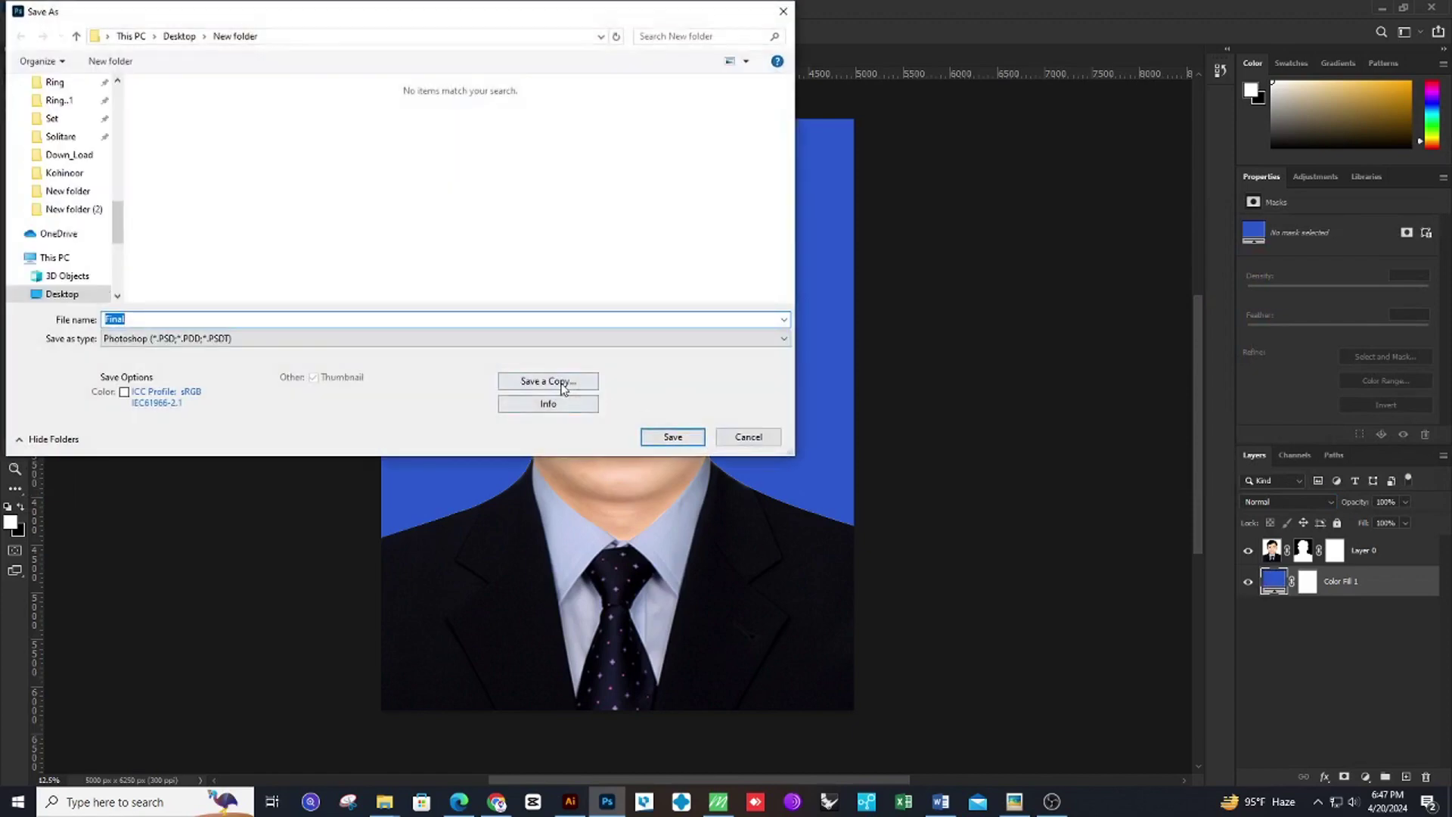
{"action": "key", "text": "Escape"}
{"action": "key", "text": "alt+ctrl+s"}
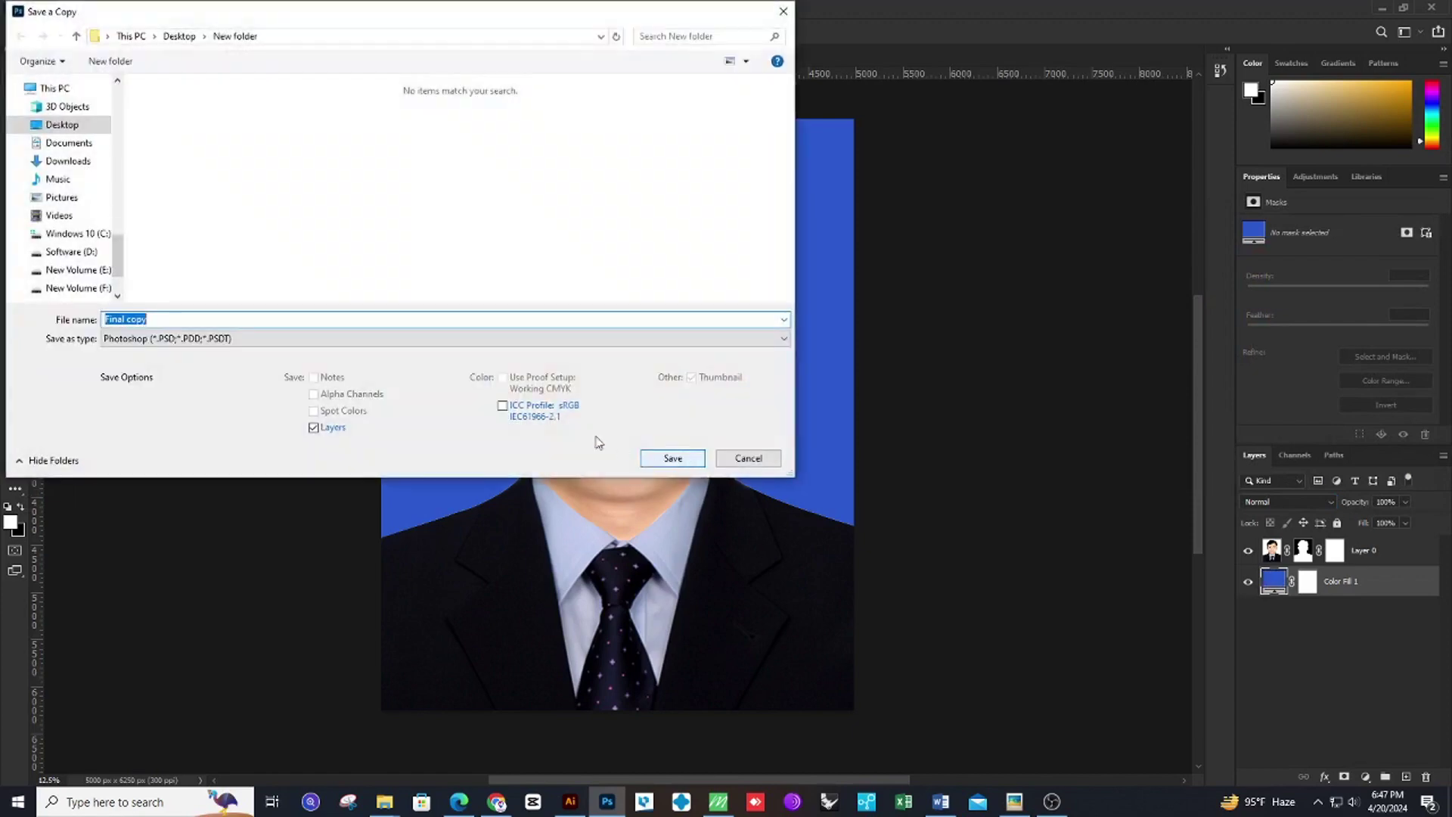
{"action": "left_click", "coordinate": [344, 339]}
{"action": "left_click", "coordinate": [204, 457]}
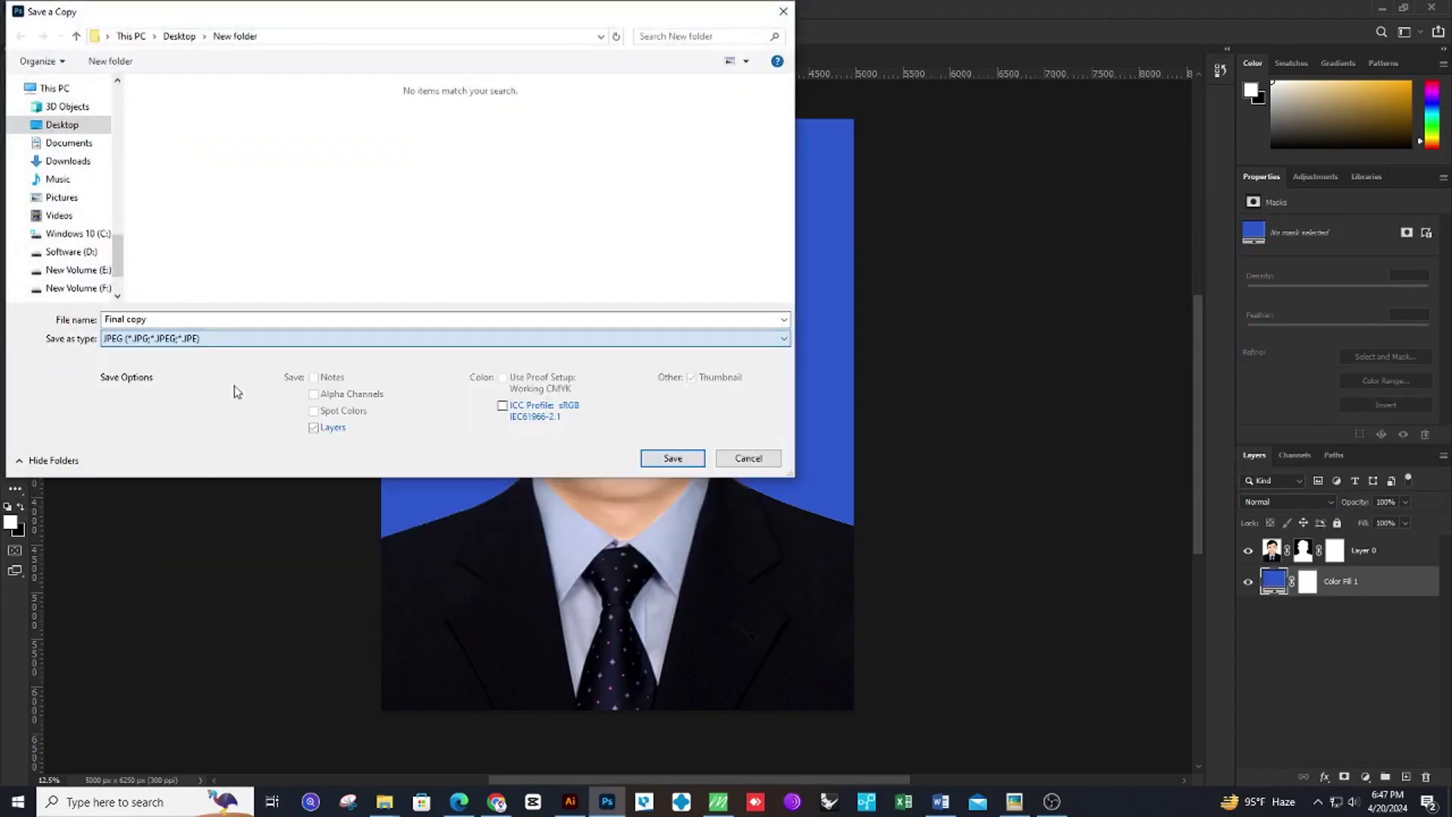
{"action": "double_click", "coordinate": [225, 316]}
{"action": "type", "text": "fsdfdffd"}
{"action": "left_click", "coordinate": [673, 459]}
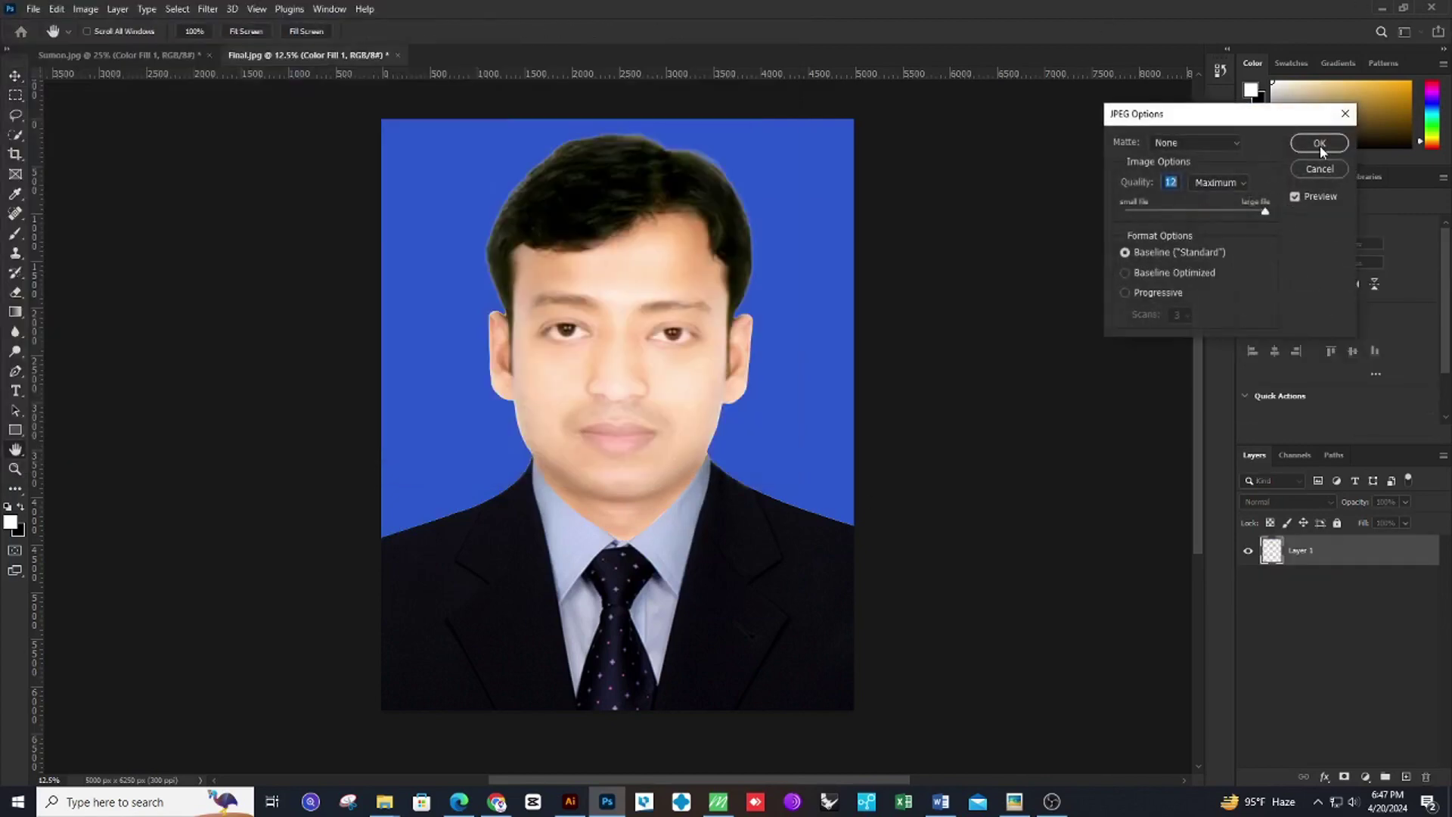
{"action": "left_click", "coordinate": [1319, 144]}
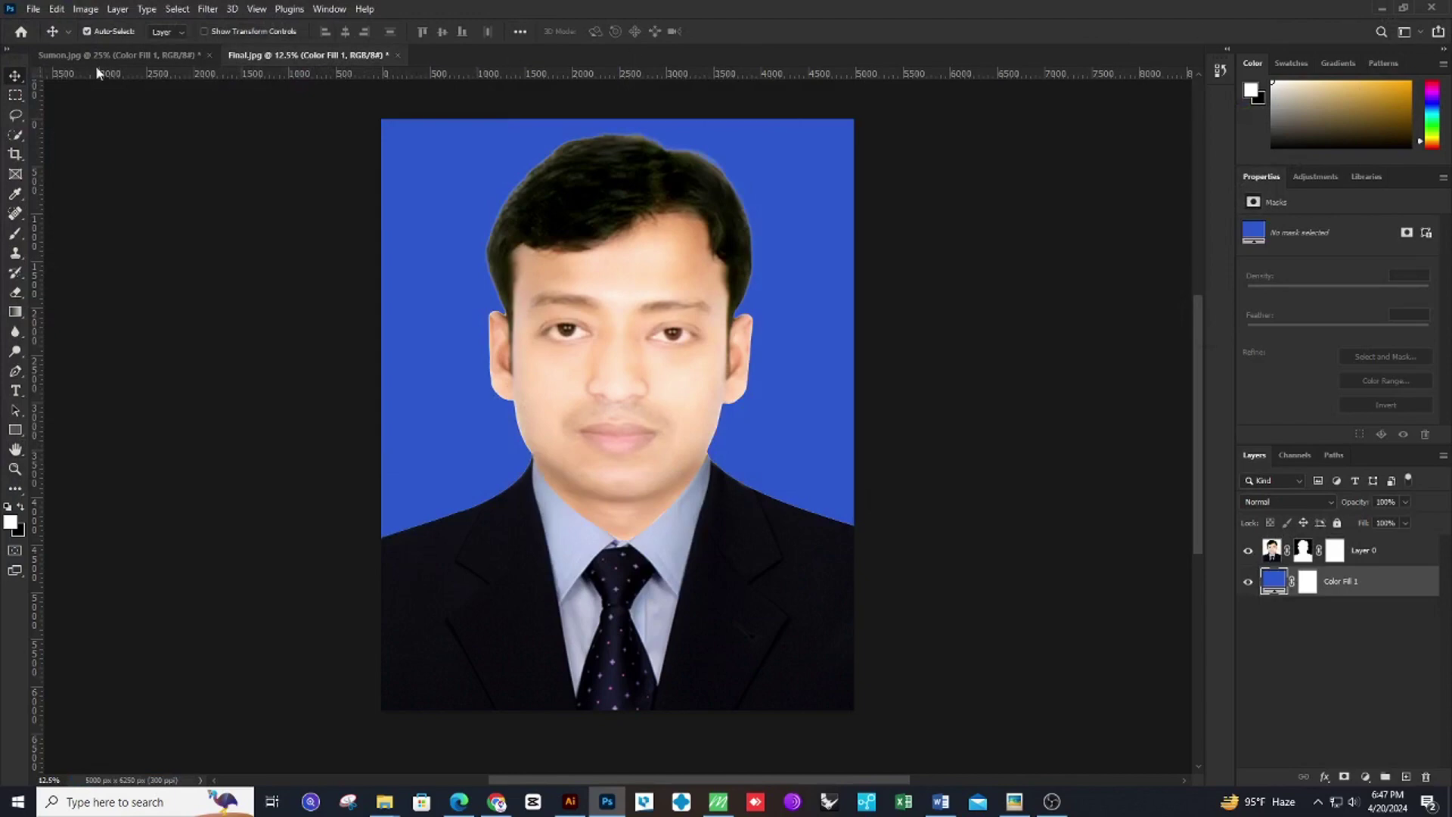
Switch to File Explorer, open the desktop's New folder, and preview the black-background original, ds, fsdfdffd and Final images to compare originals with edits.
{"action": "left_click", "coordinate": [129, 55]}
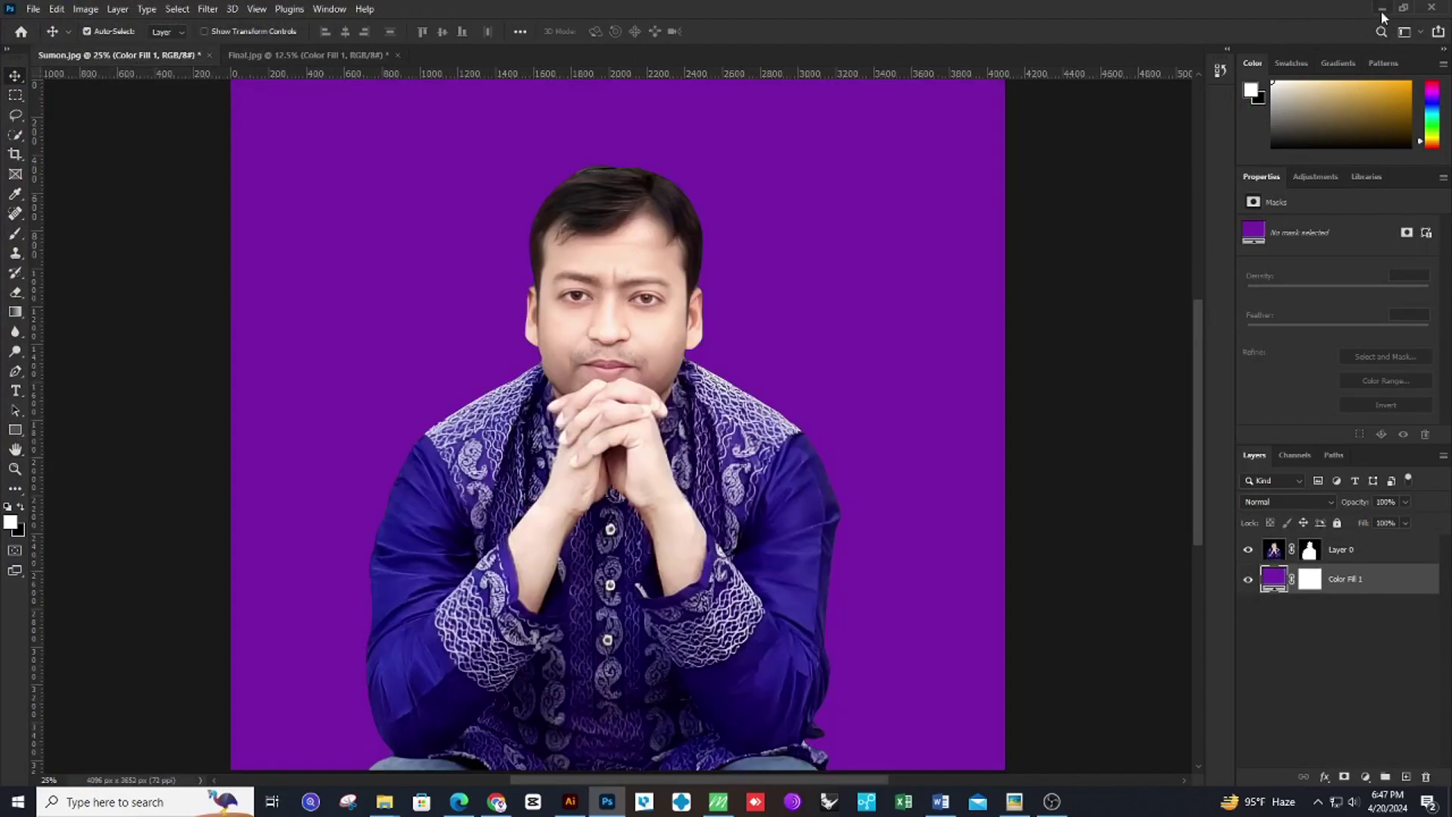
{"action": "left_click", "coordinate": [1382, 9]}
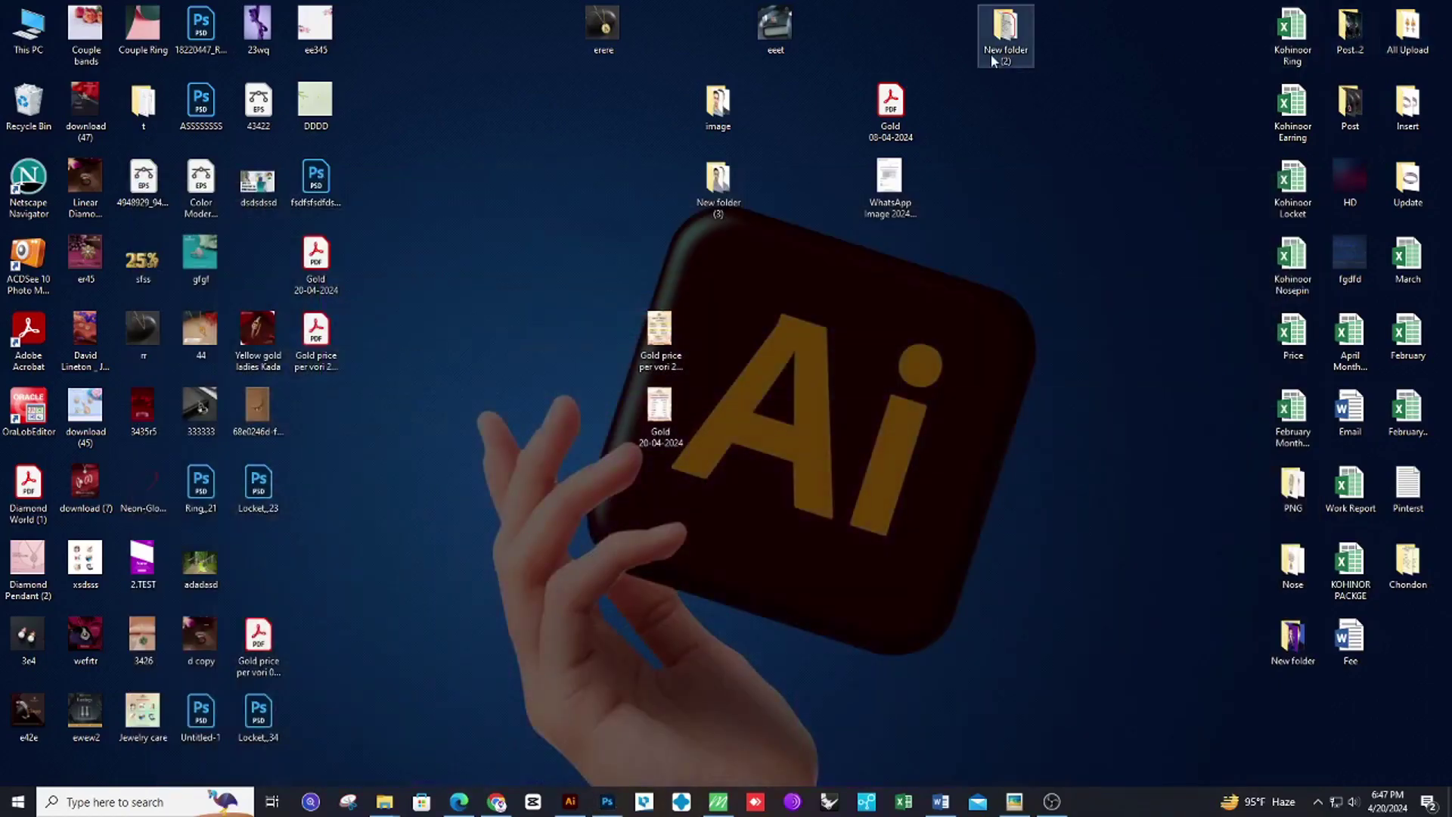
{"action": "double_click", "coordinate": [1293, 638]}
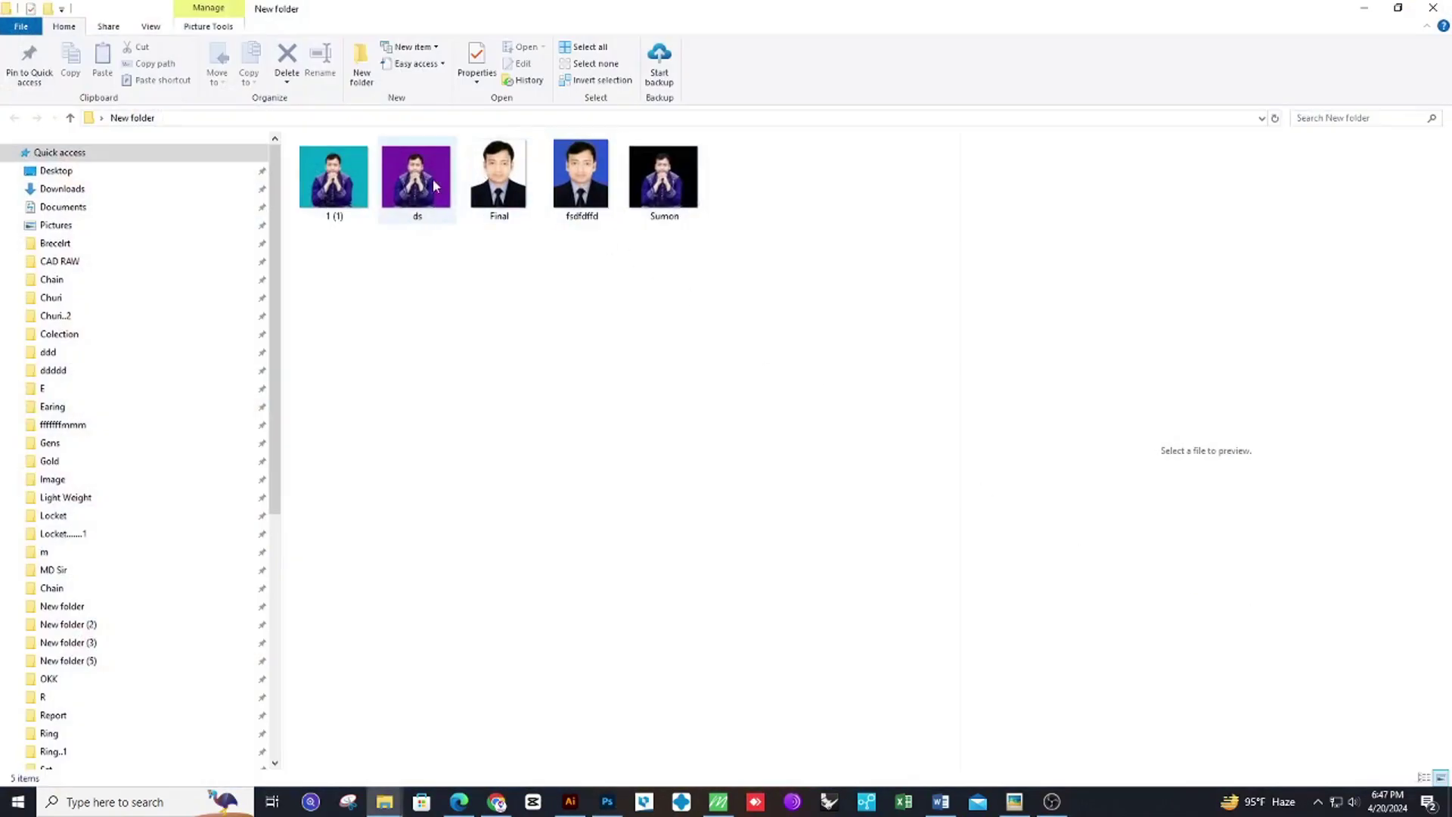
{"action": "left_click", "coordinate": [665, 178]}
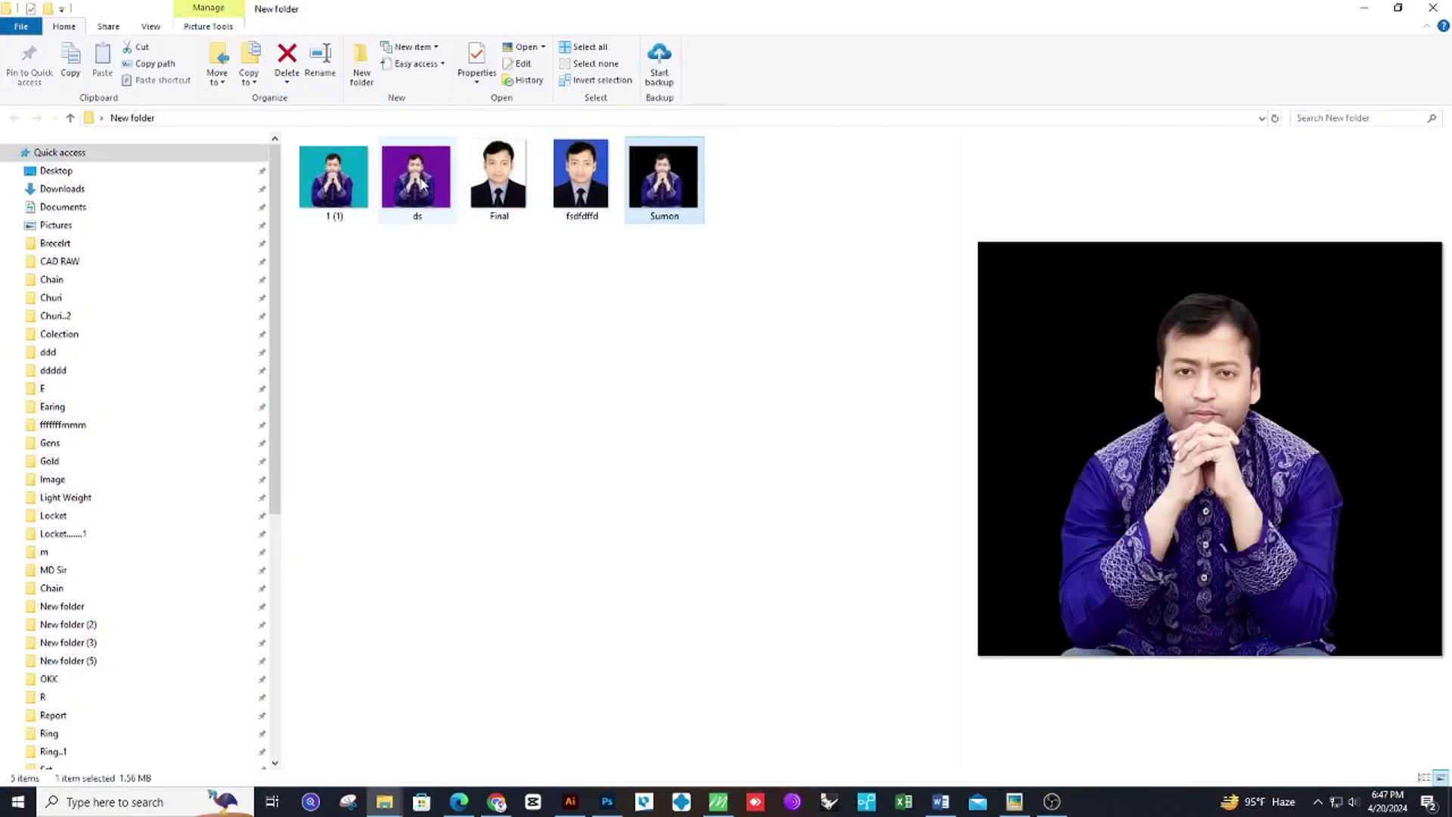
{"action": "left_click", "coordinate": [423, 184]}
{"action": "left_click", "coordinate": [580, 178]}
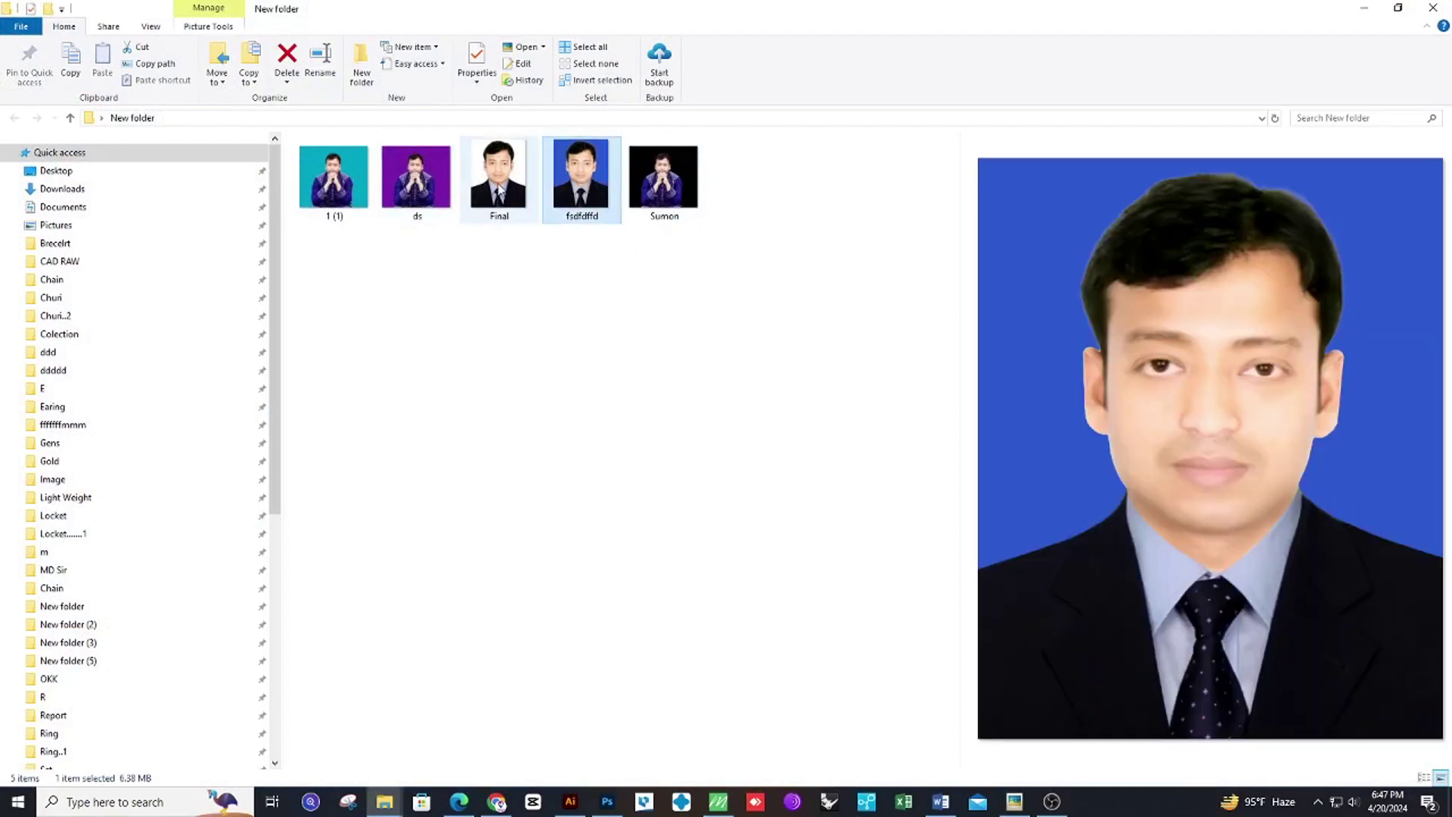
{"action": "left_click", "coordinate": [499, 185]}
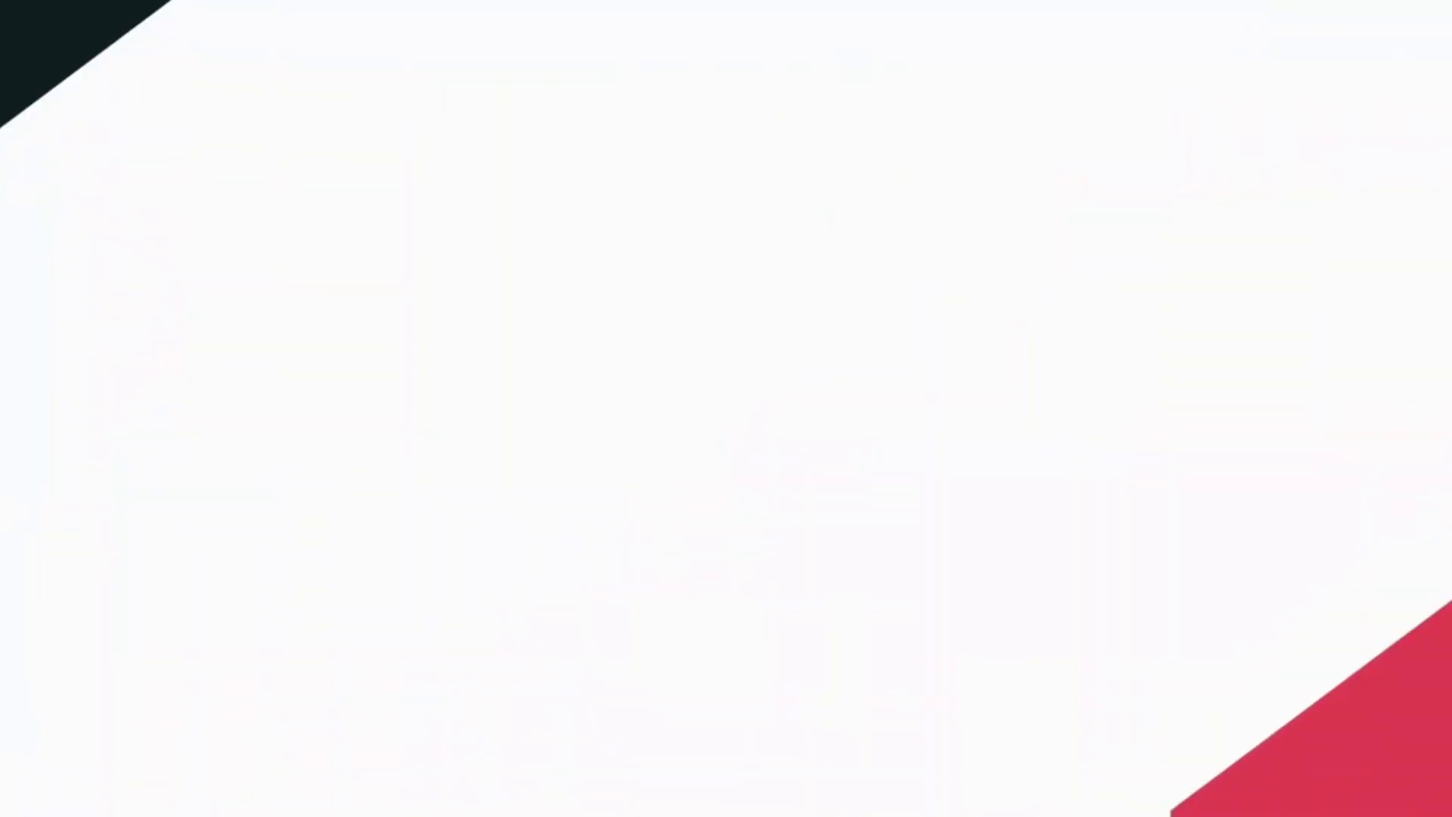